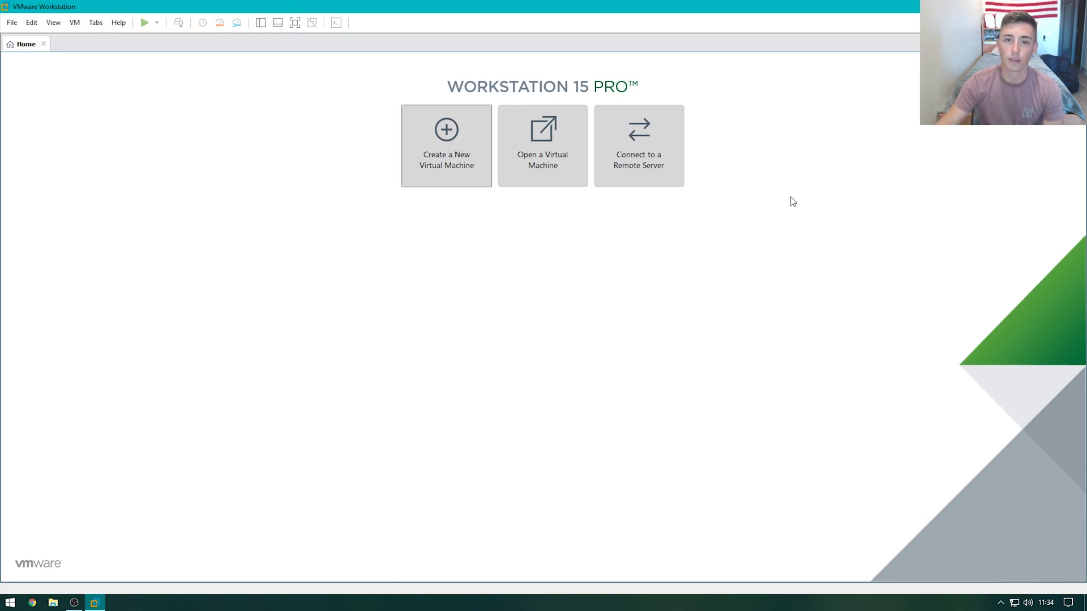
Start a Typical new virtual machine installing from the Windows Server 2019 ISO image
left_click(443, 184)
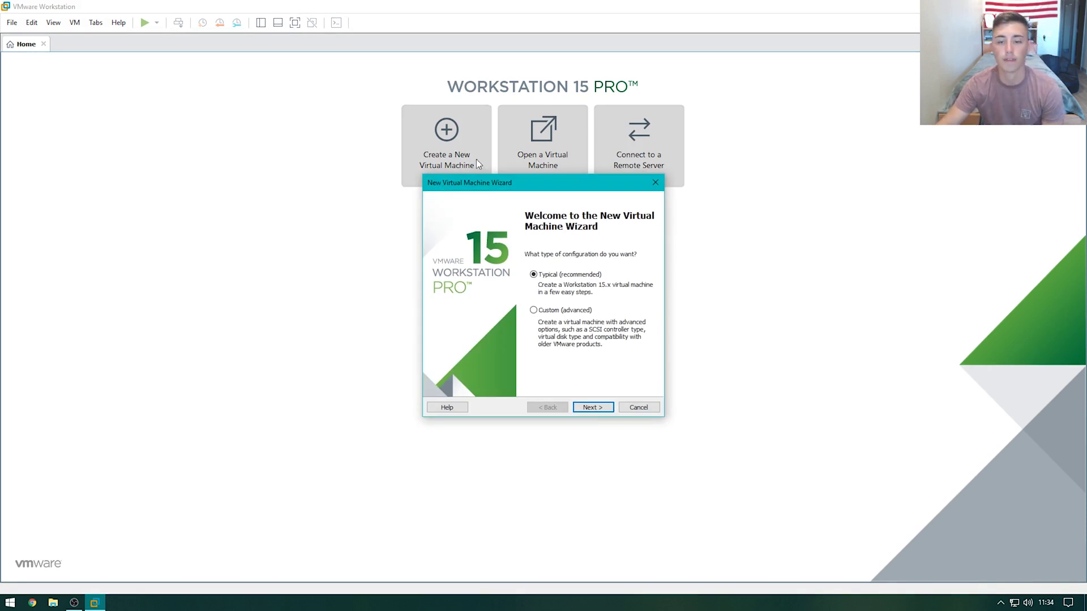
left_click(592, 408)
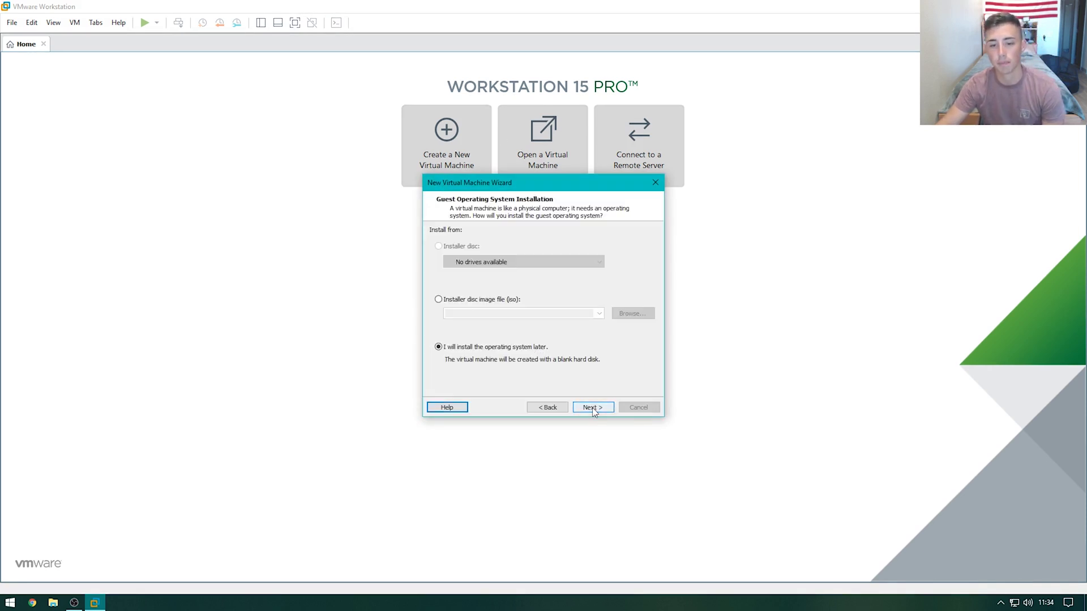
left_click(468, 300)
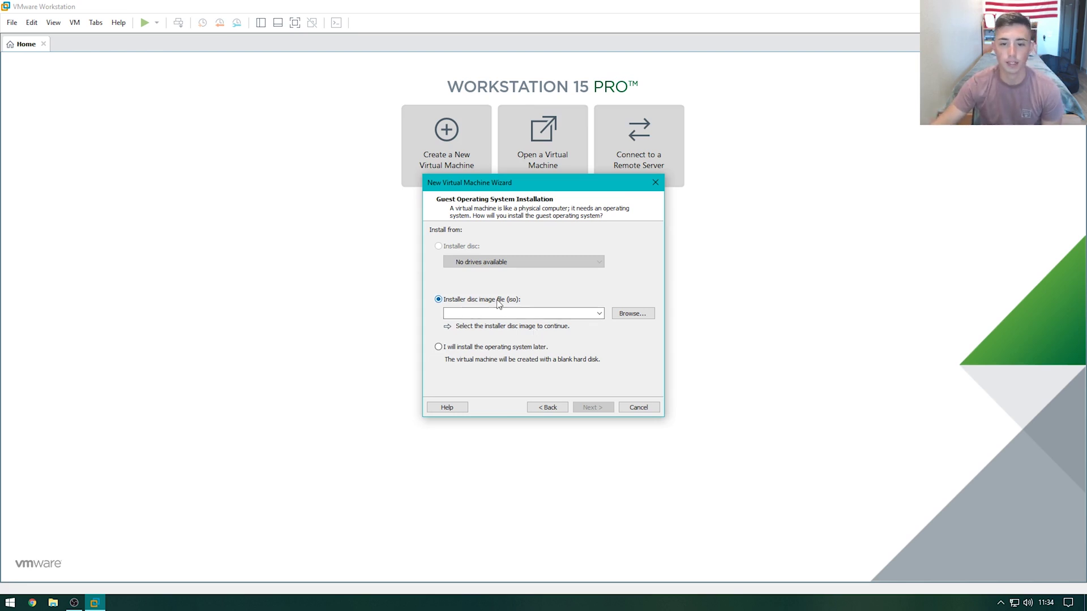
left_click(624, 314)
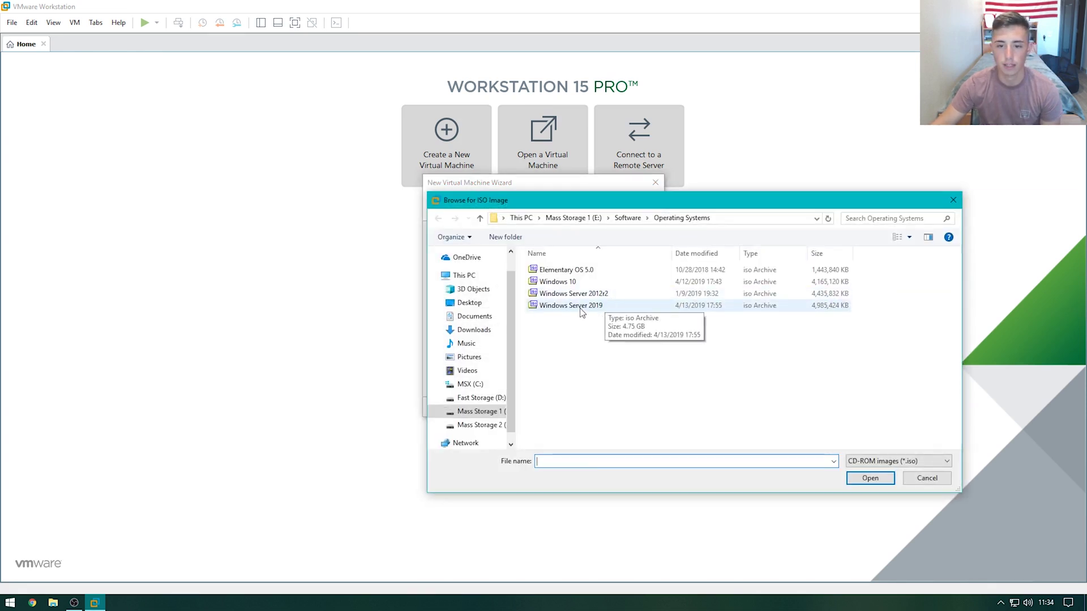
double_click(584, 309)
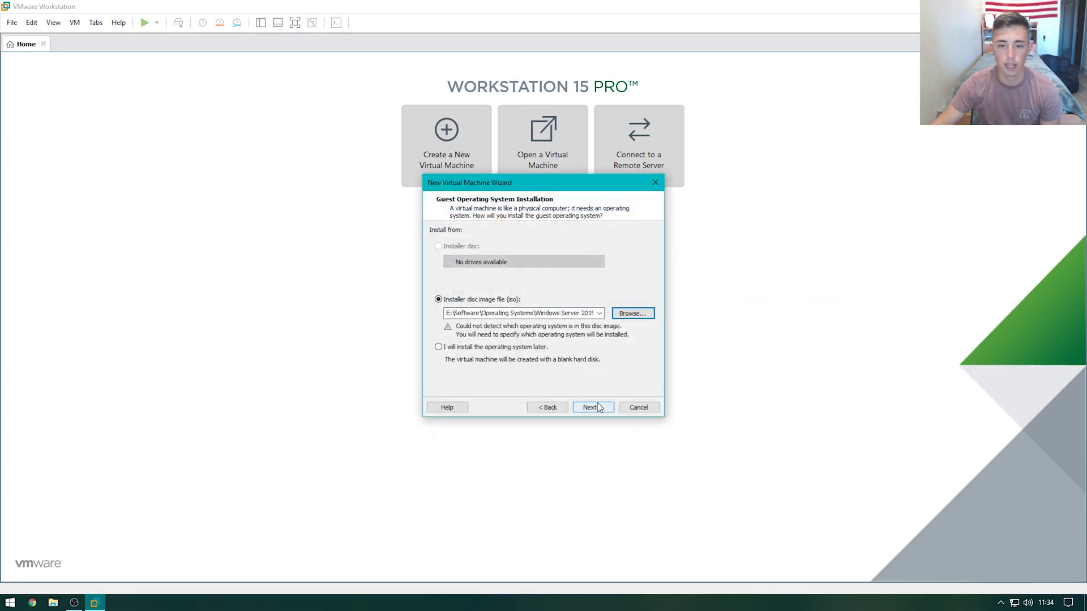
Choose Windows Server 2016 as the guest operating system version
left_click(599, 408)
left_click(529, 305)
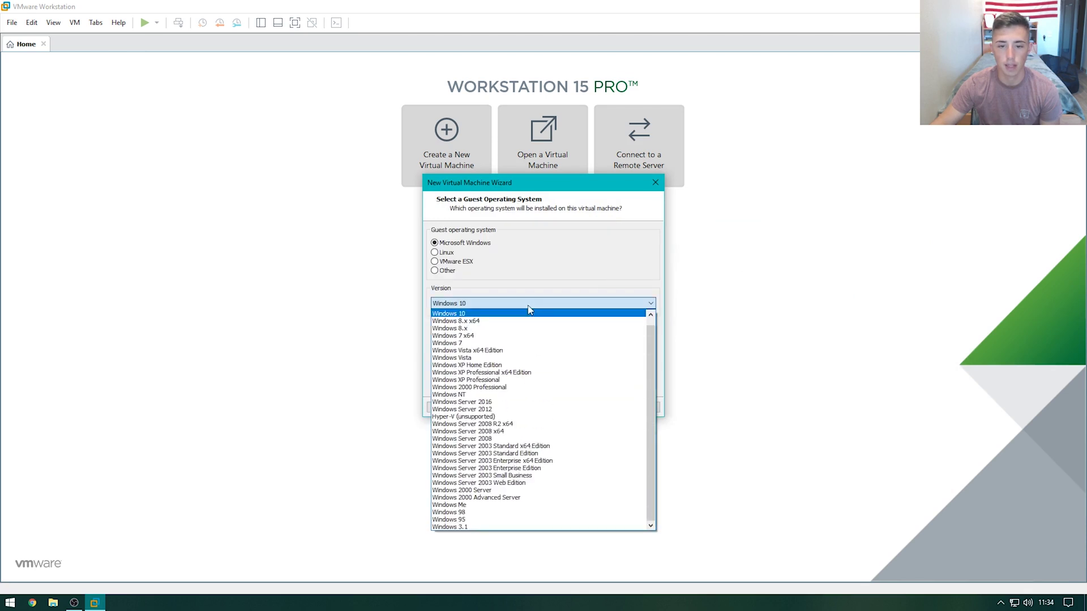
left_click(530, 403)
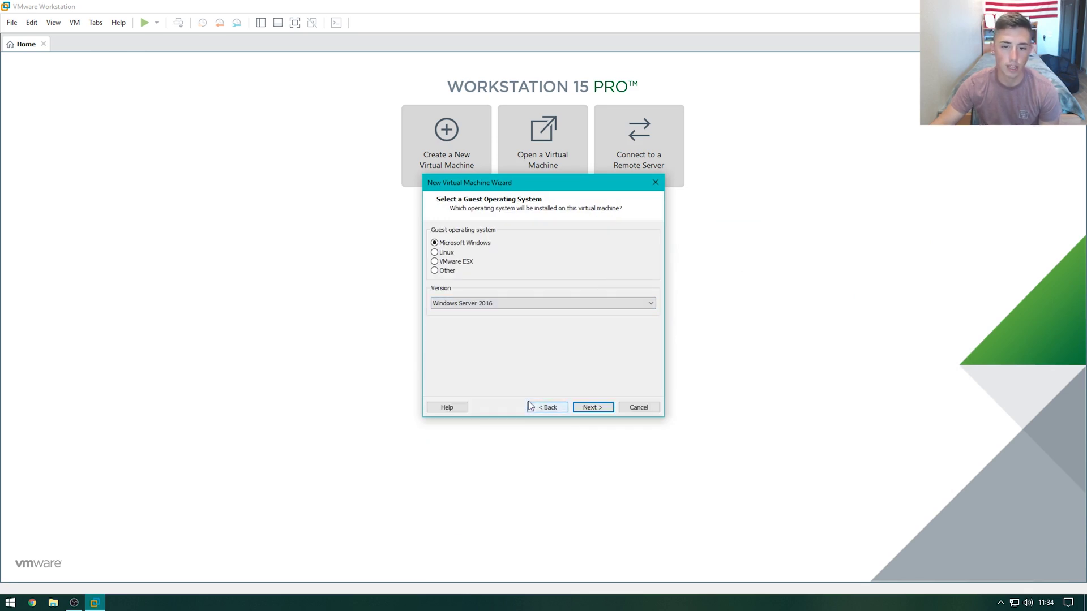
left_click(596, 409)
Store the VM at D:\DC01 and keep the 60 GB disk size
left_click(633, 277)
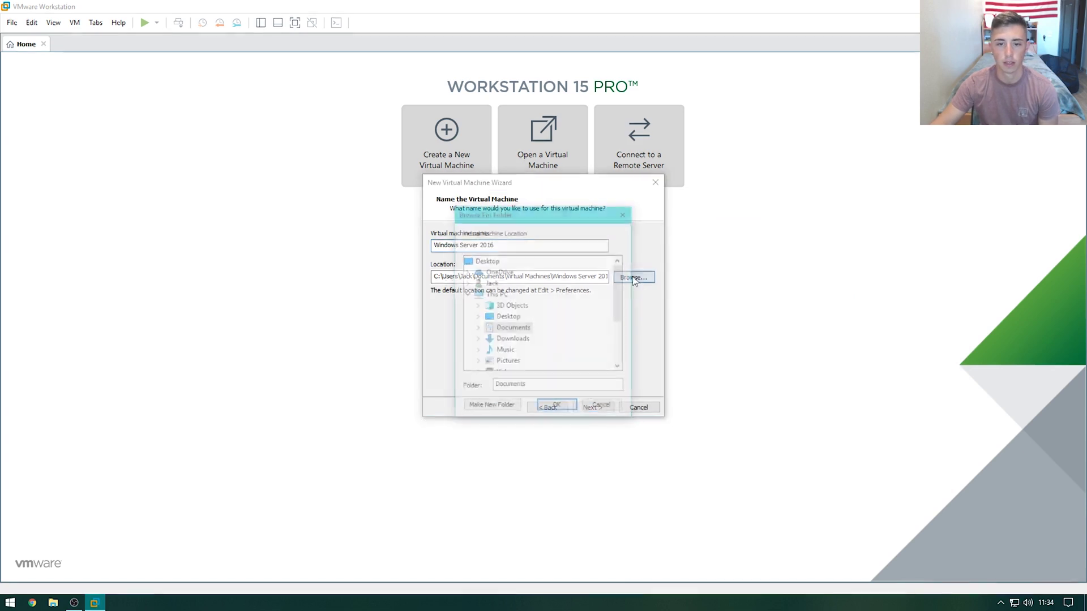
scroll(498, 329, "down", 3)
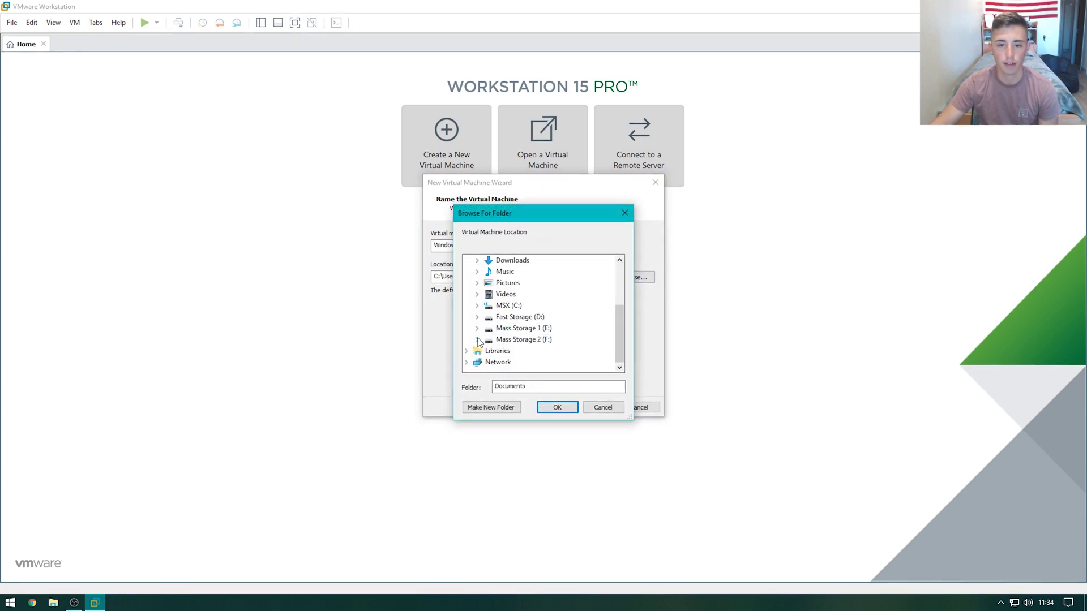
left_click(501, 317)
left_click(557, 407)
left_click(526, 272)
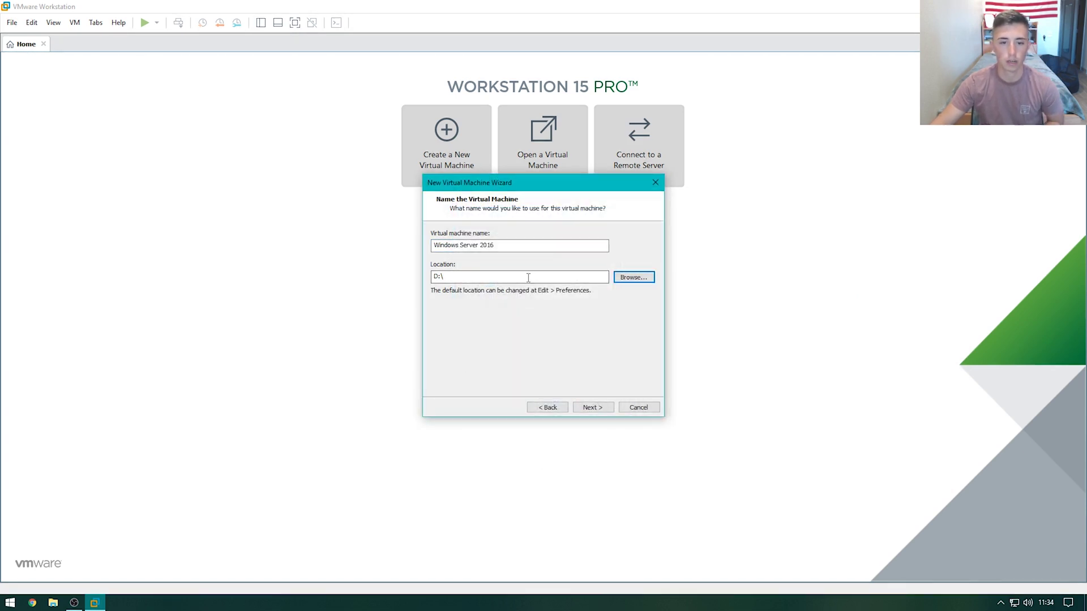
type("DC01\\")
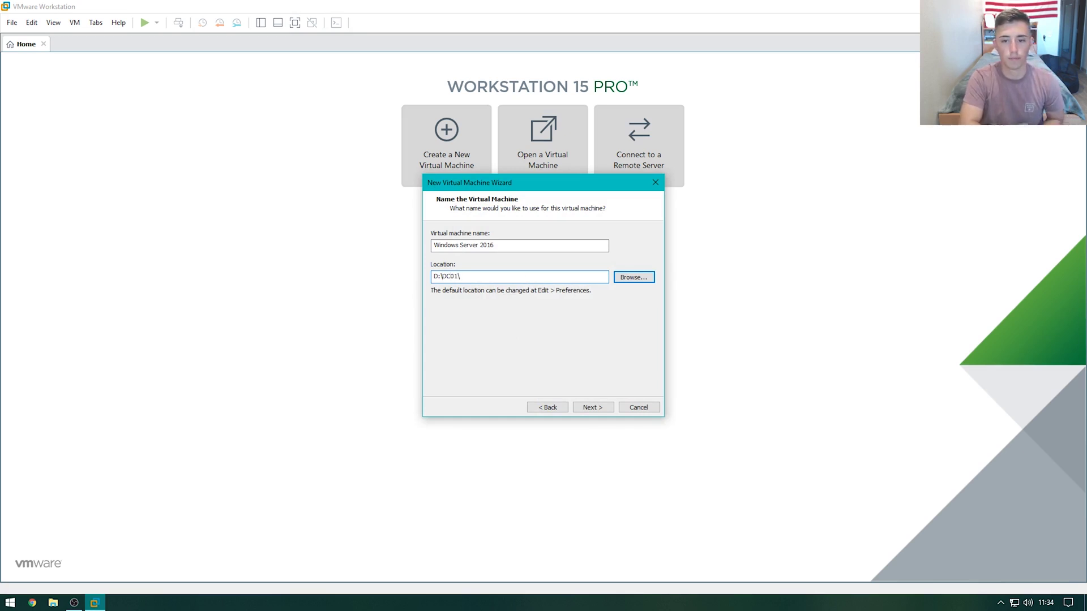
key("Return")
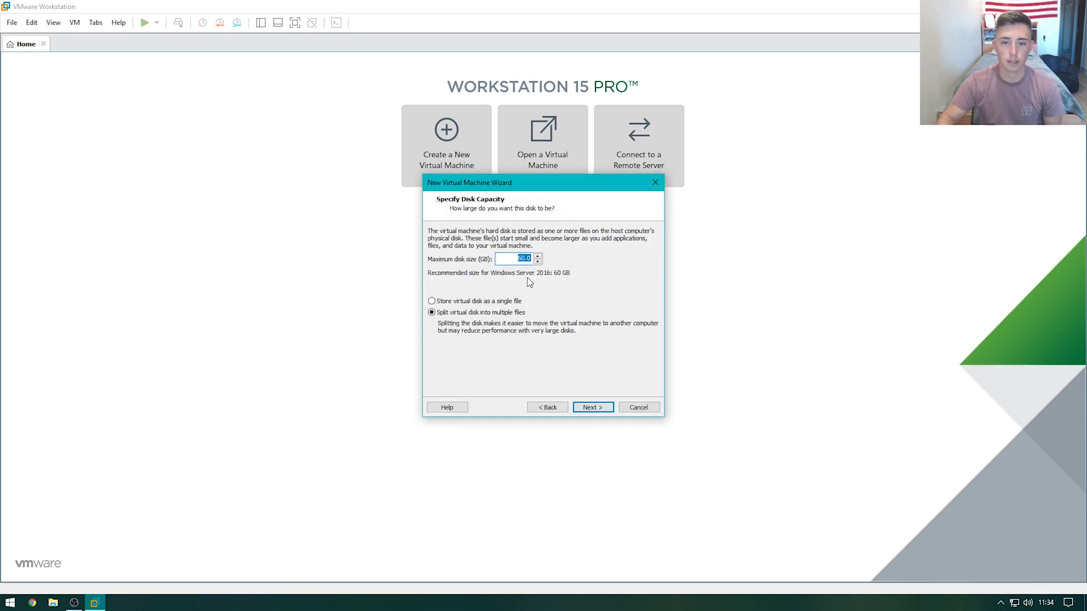
key("Return")
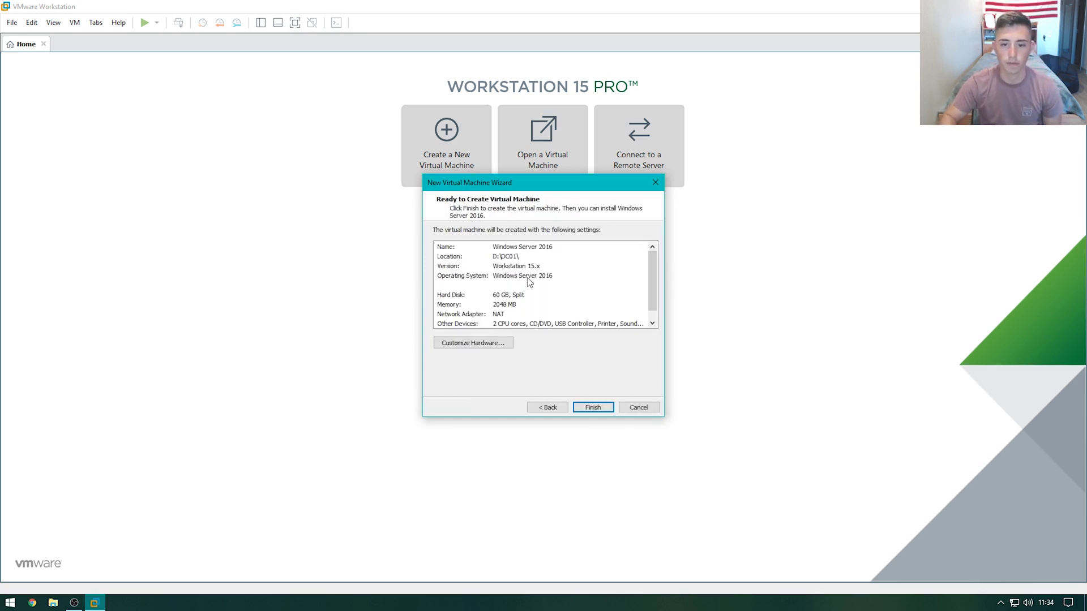
Set memory to 8 GB and processors to 4, then create and power on the VM
left_click(488, 345)
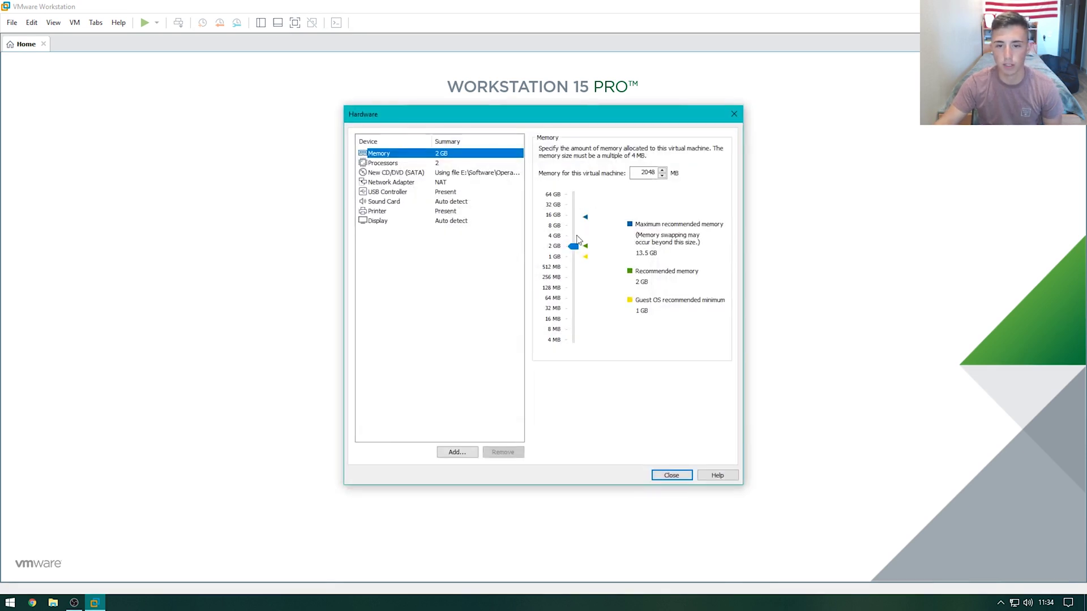
left_click(555, 225)
left_click(453, 165)
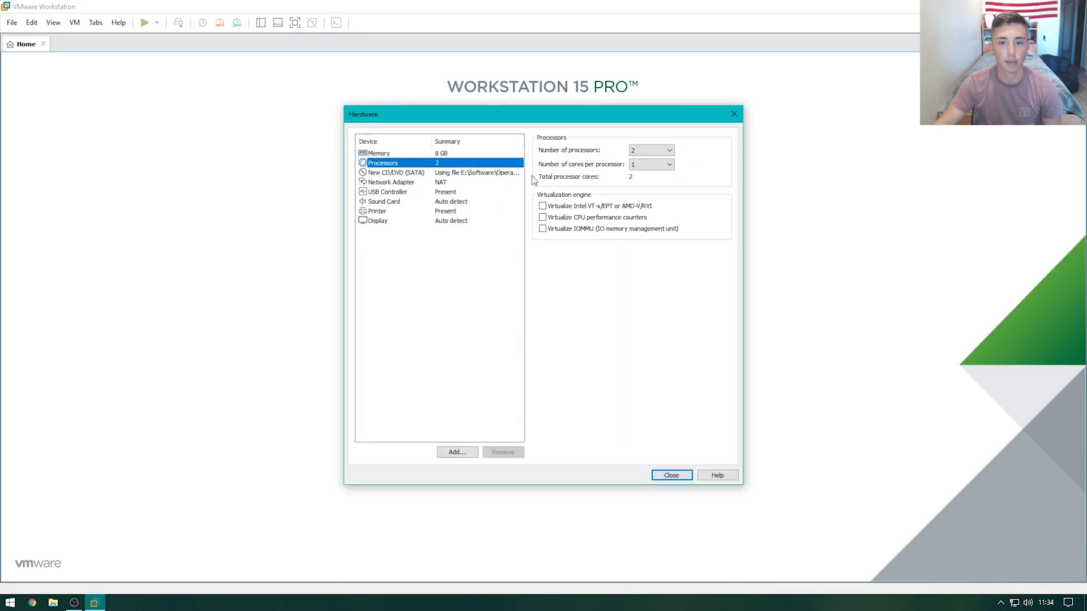
left_click(654, 150)
left_click(644, 176)
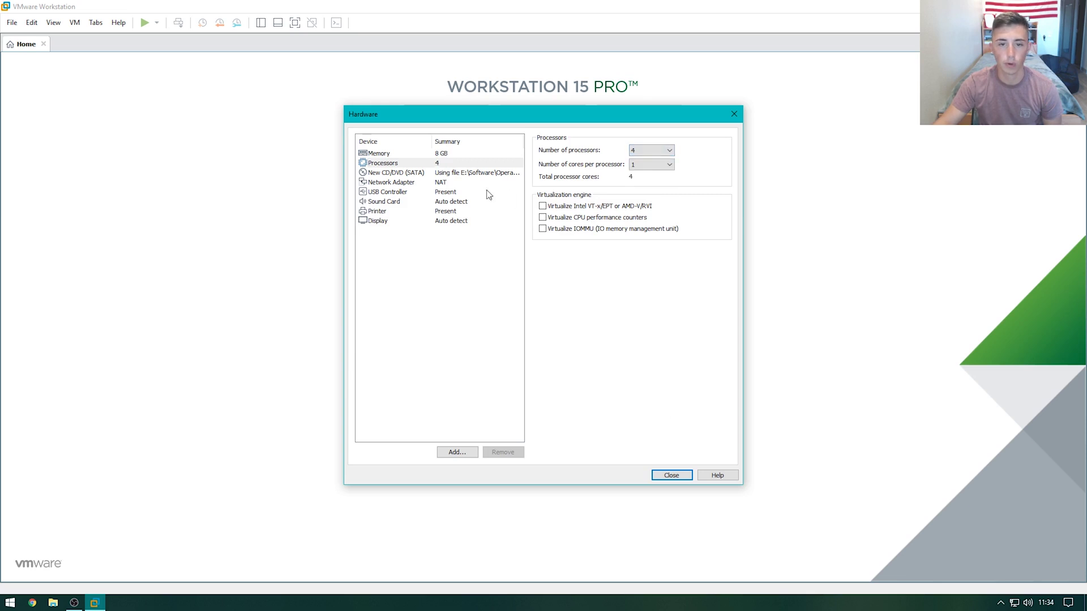
left_click(671, 475)
left_click(607, 408)
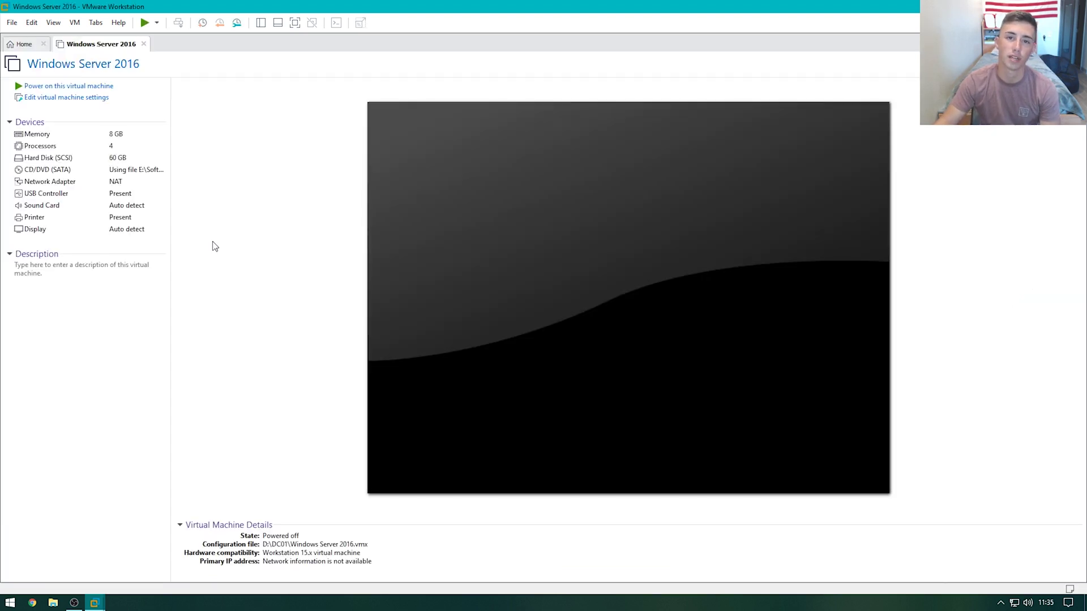
left_click(63, 86)
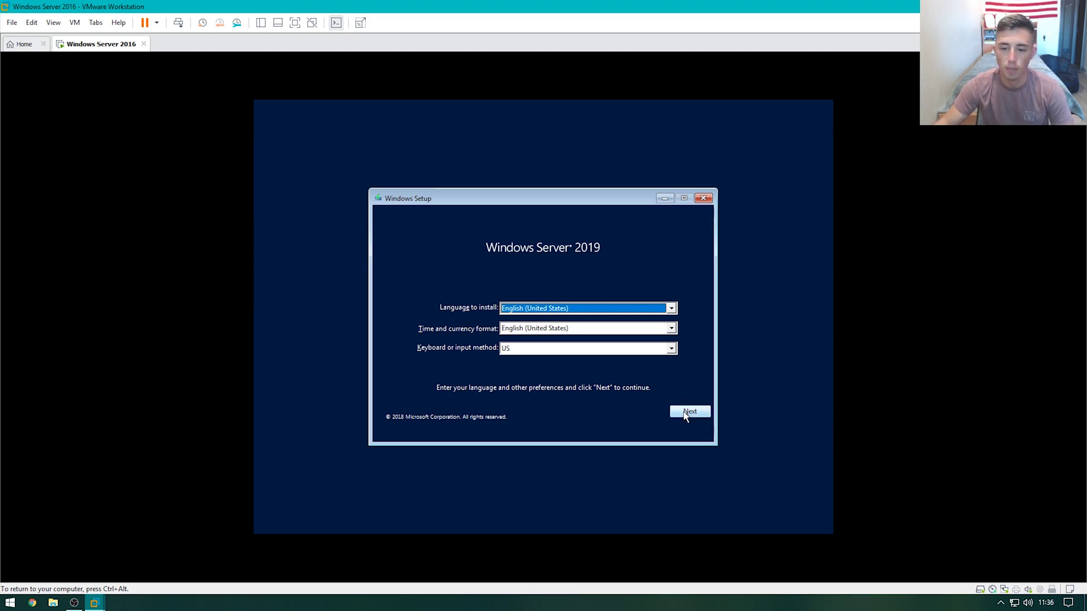
Start Windows Setup and pick the Standard Evaluation (Desktop Experience) edition
left_click(685, 413)
left_click(544, 320)
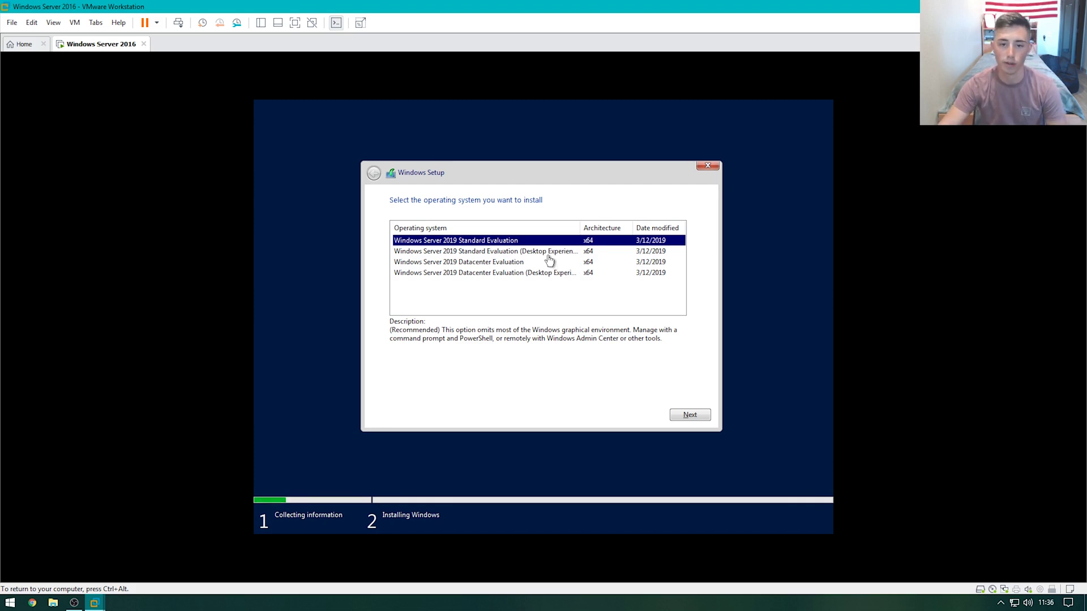
left_click(492, 253)
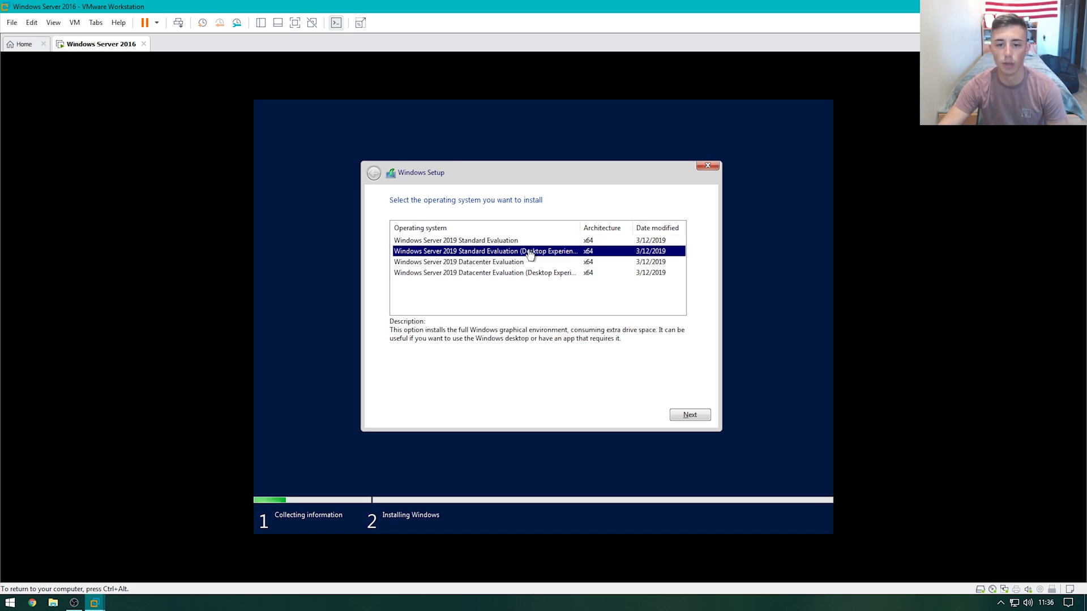
left_click(705, 415)
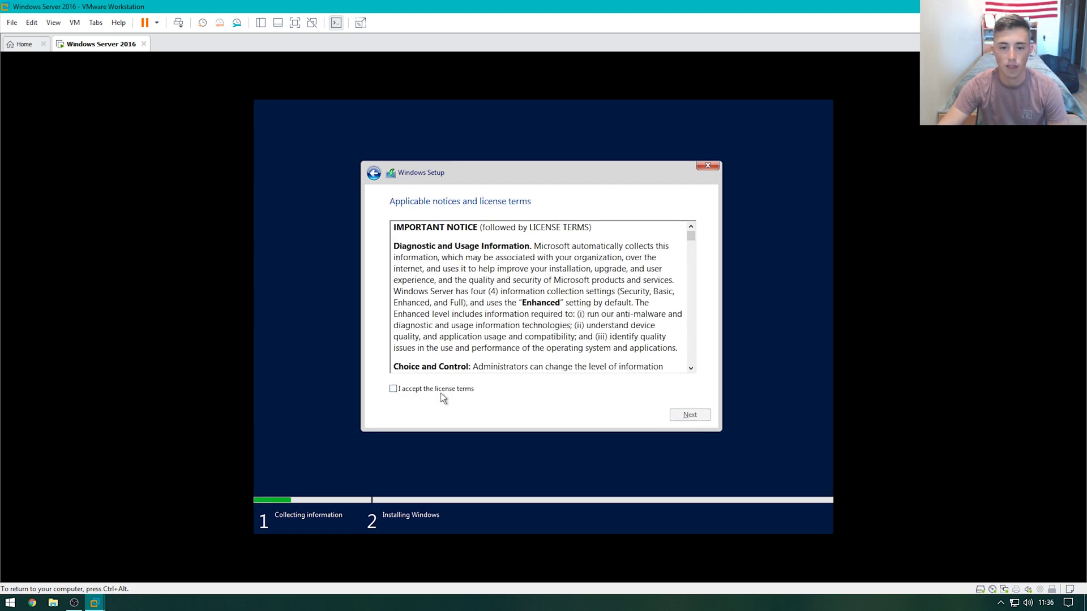
Accept the license and run a Custom install onto Drive 0 unallocated space
left_click(441, 393)
left_click(689, 415)
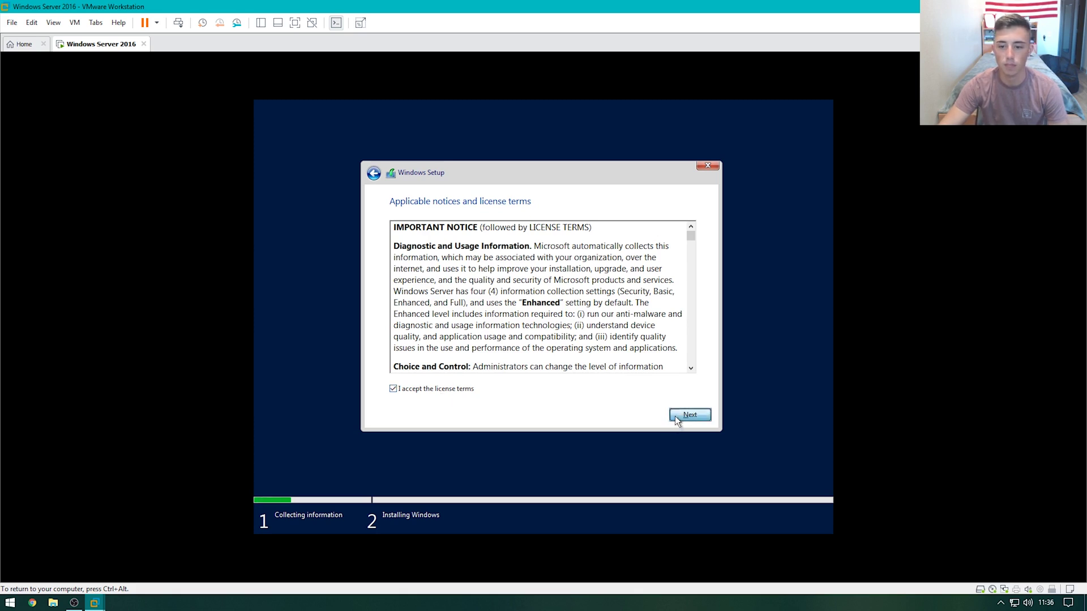
left_click(554, 325)
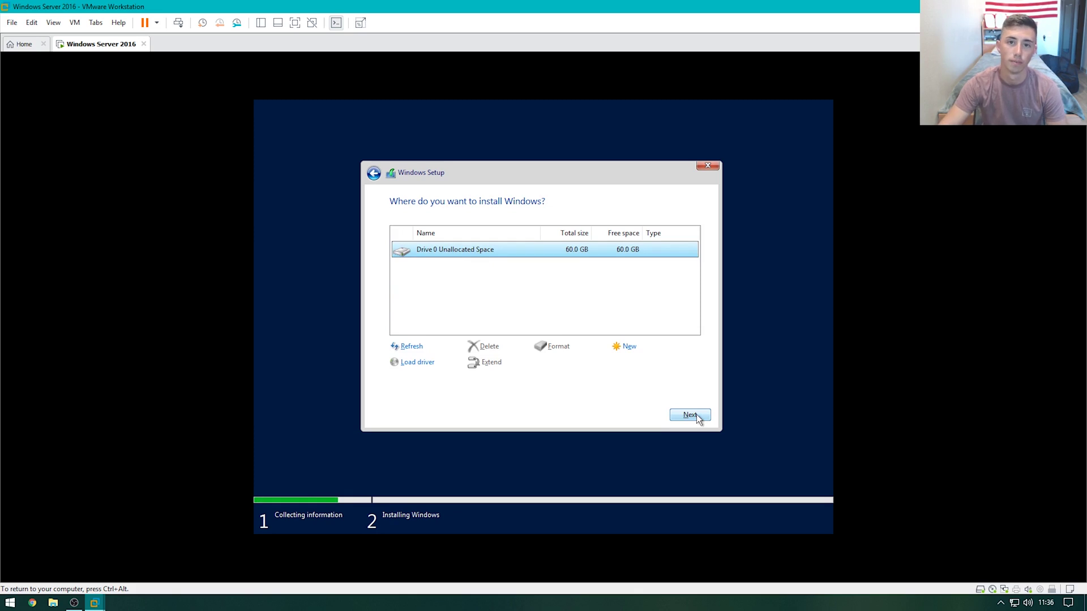
left_click(697, 415)
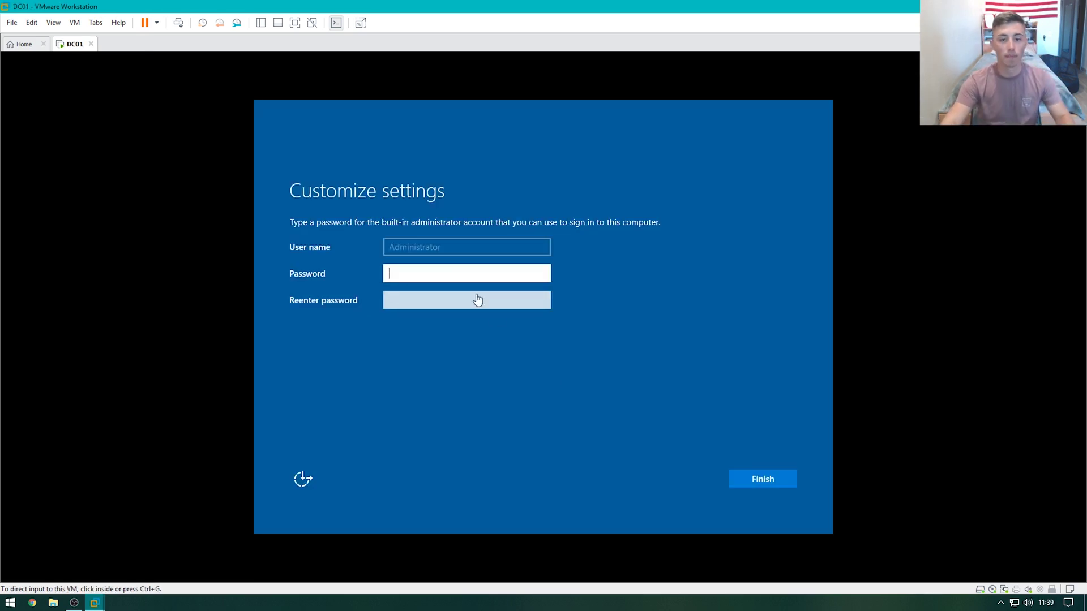
Enter and confirm the Administrator password, then finish the settings
left_click(456, 272)
type("Passw0rd")
key("Tab")
type("P@s")
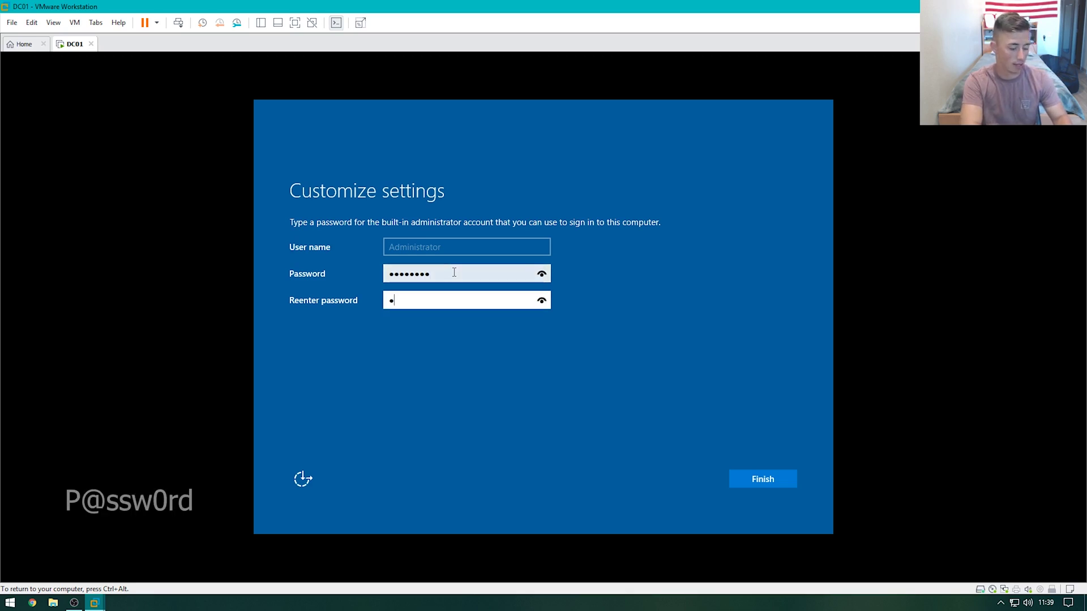
type("sw0rd")
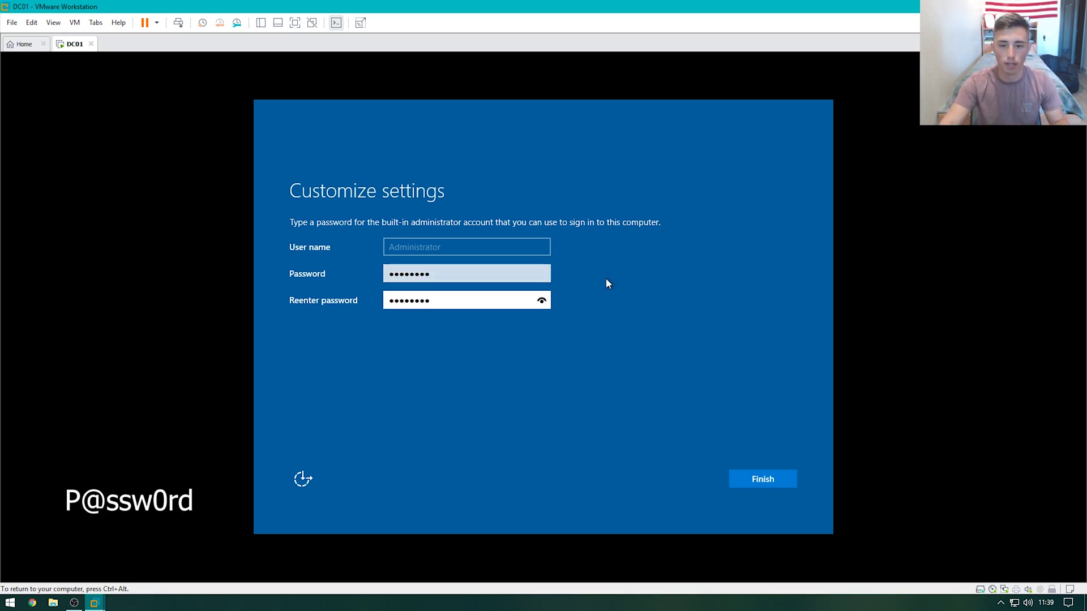
left_click(542, 301)
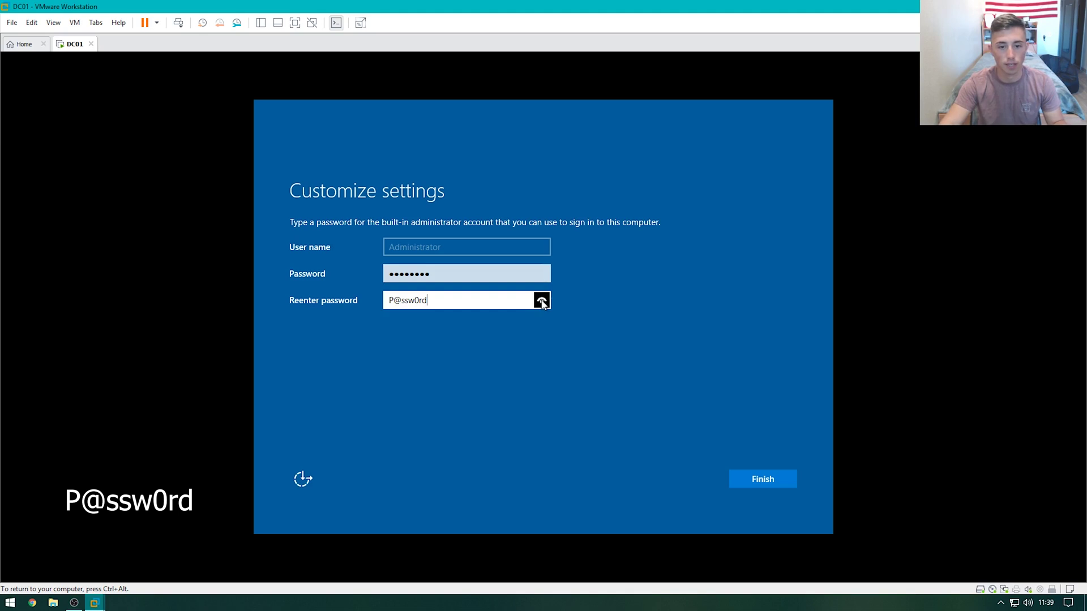
left_click(760, 482)
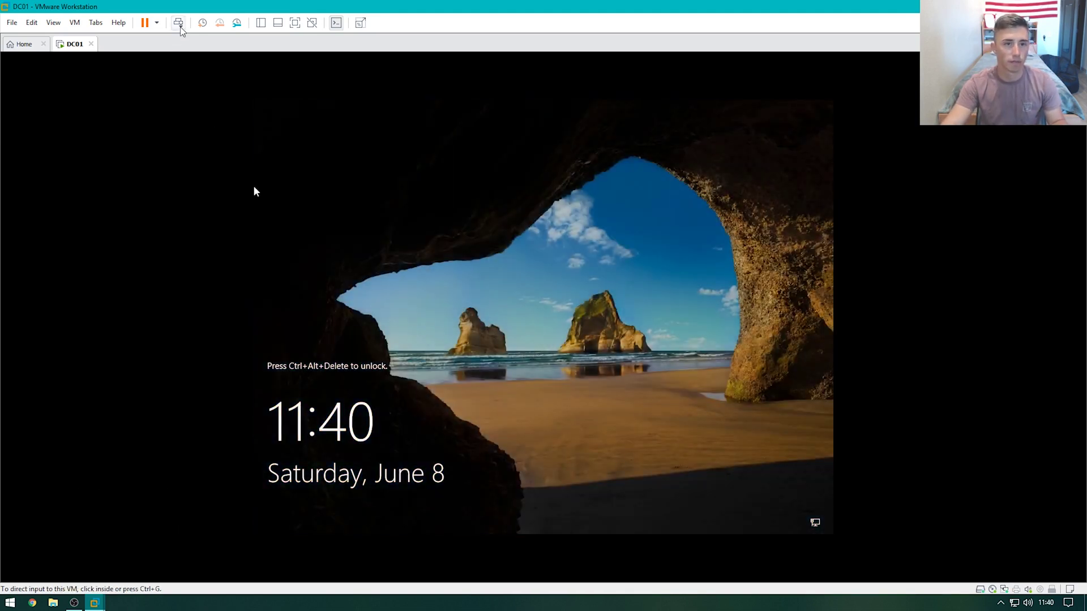
Sign in as Administrator and answer yes to the network discovery prompt
left_click(178, 23)
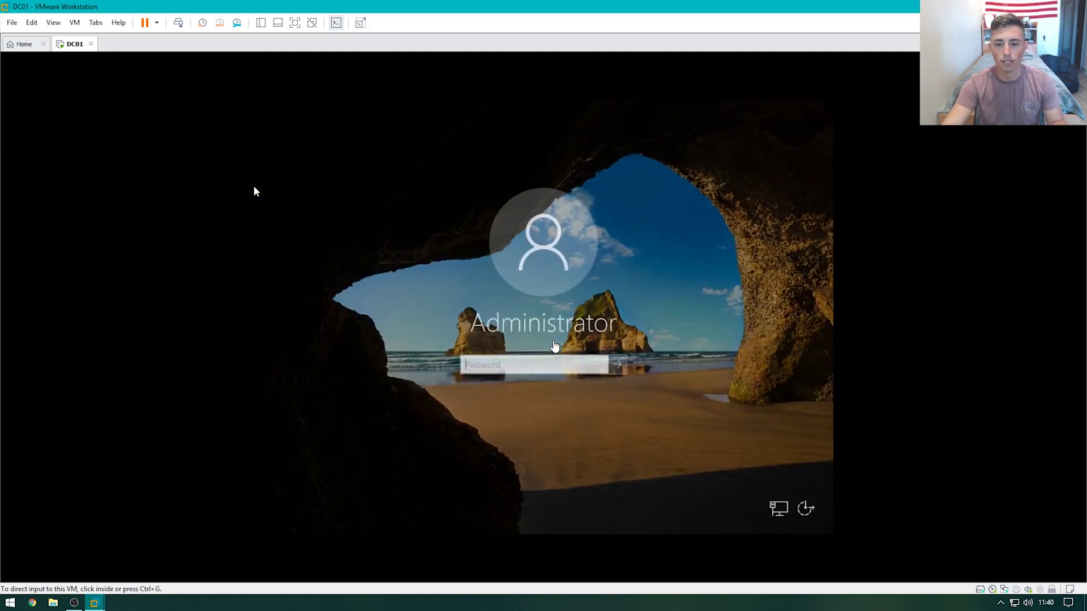
left_click(254, 191)
type("Pass")
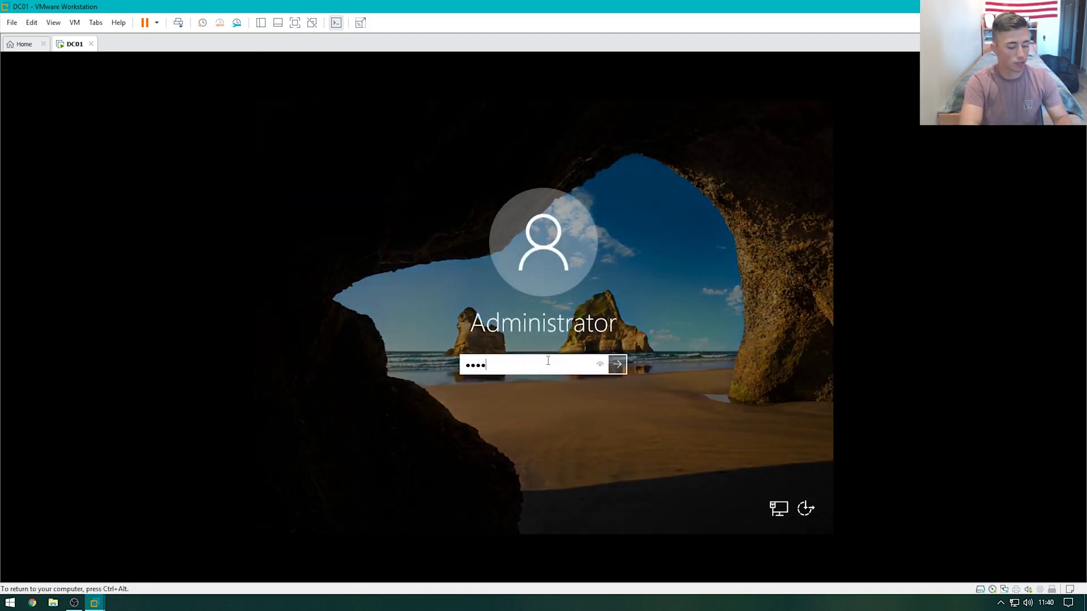
type("word")
key("Return")
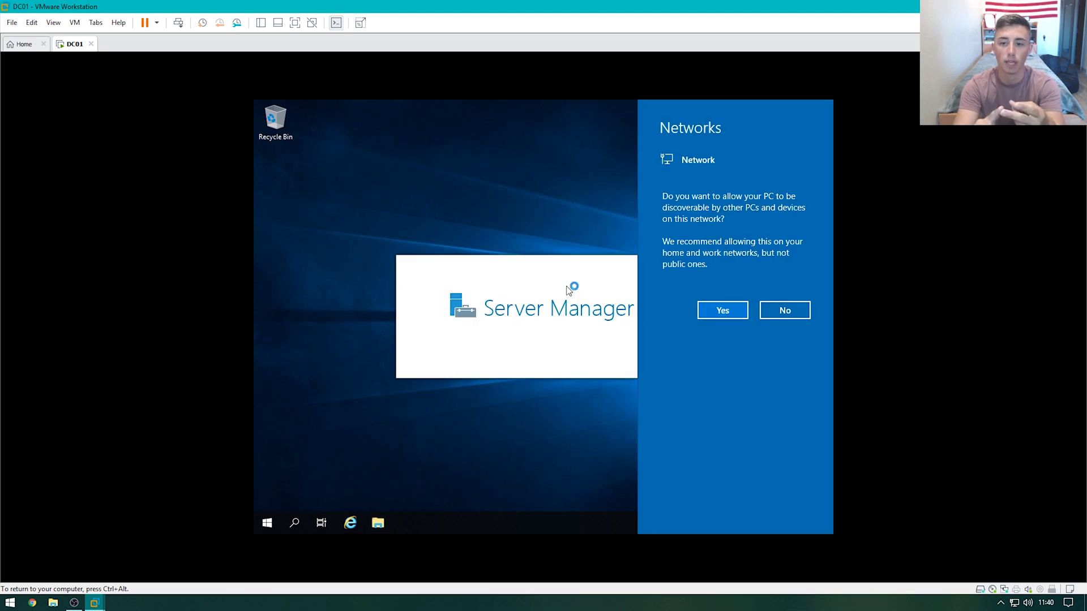
left_click(707, 315)
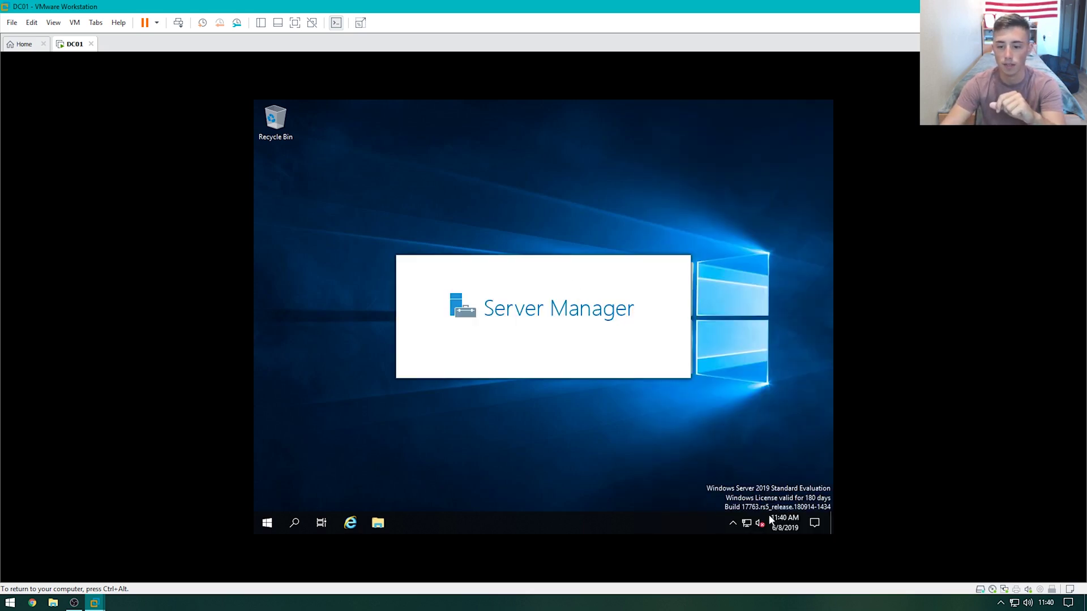
Open the IPv4 properties of the Ethernet0 adapter from Network & Internet settings
right_click(747, 524)
left_click(754, 511)
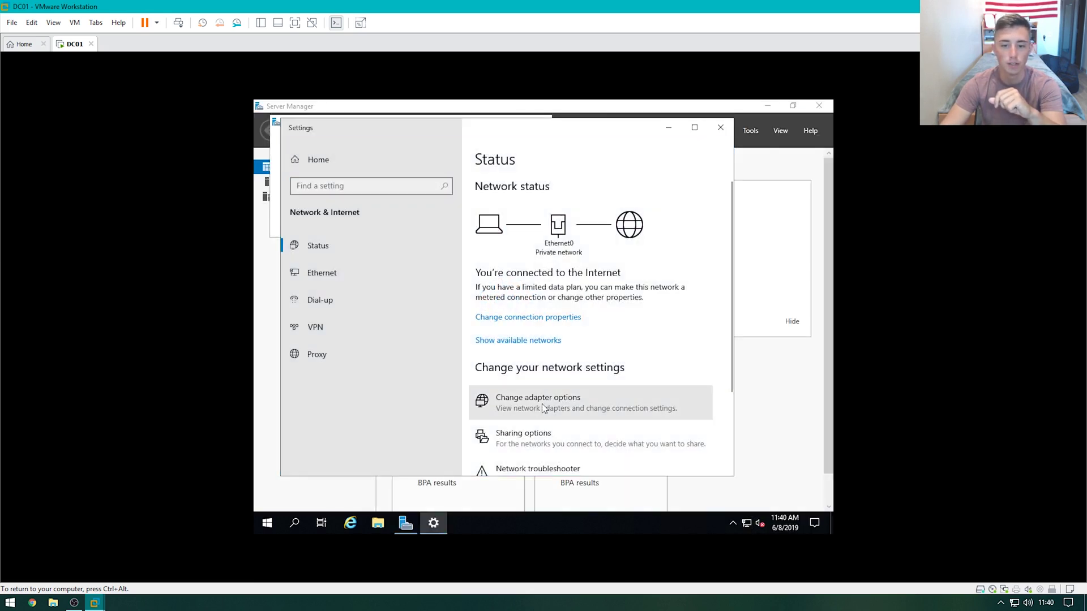
left_click(542, 404)
right_click(382, 215)
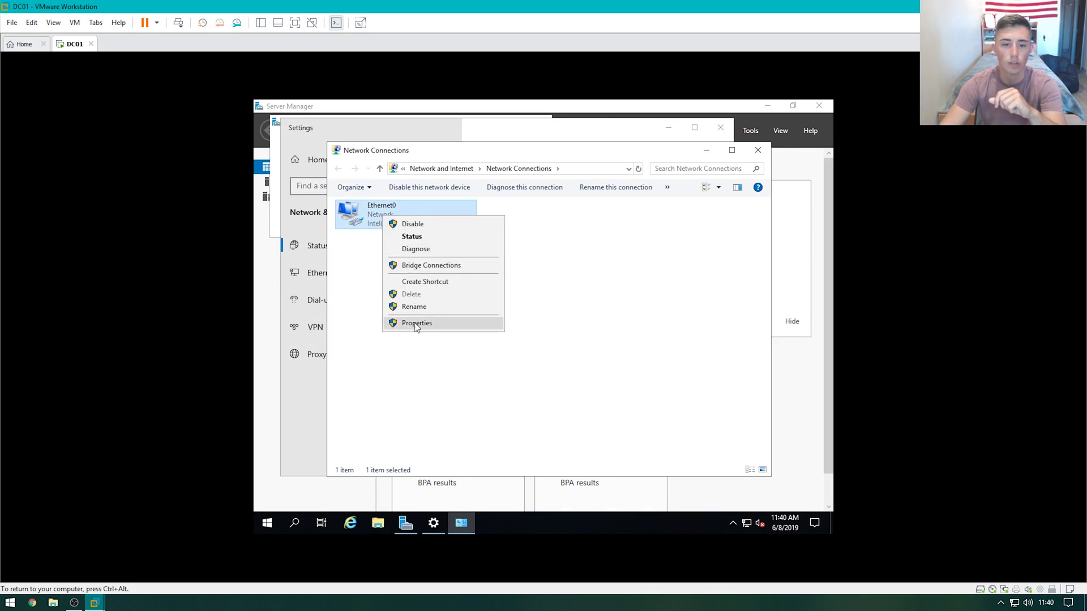
left_click(417, 323)
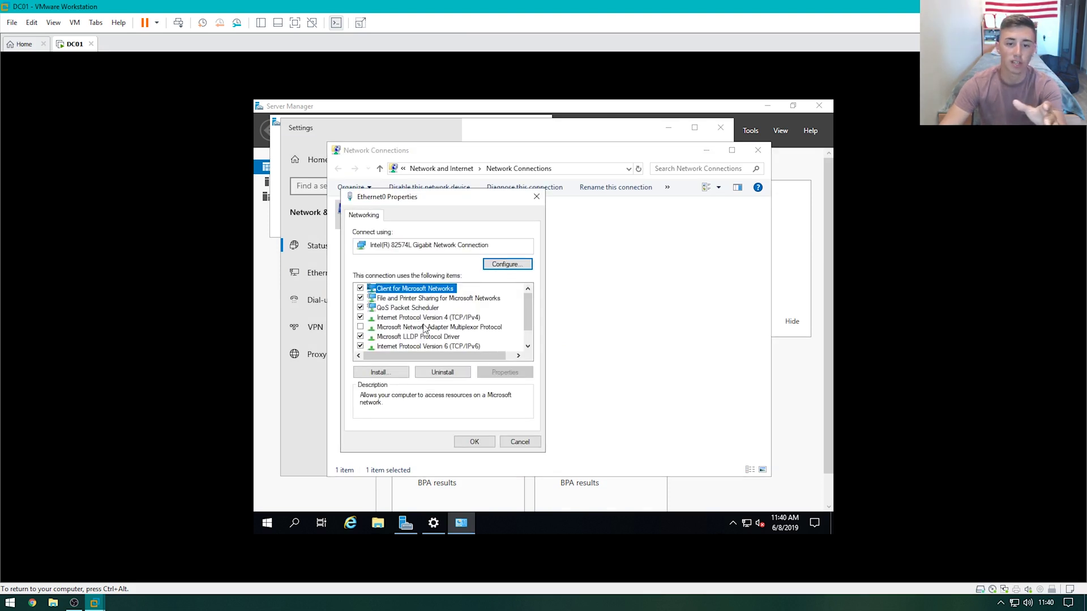
left_click(427, 317)
left_click(504, 372)
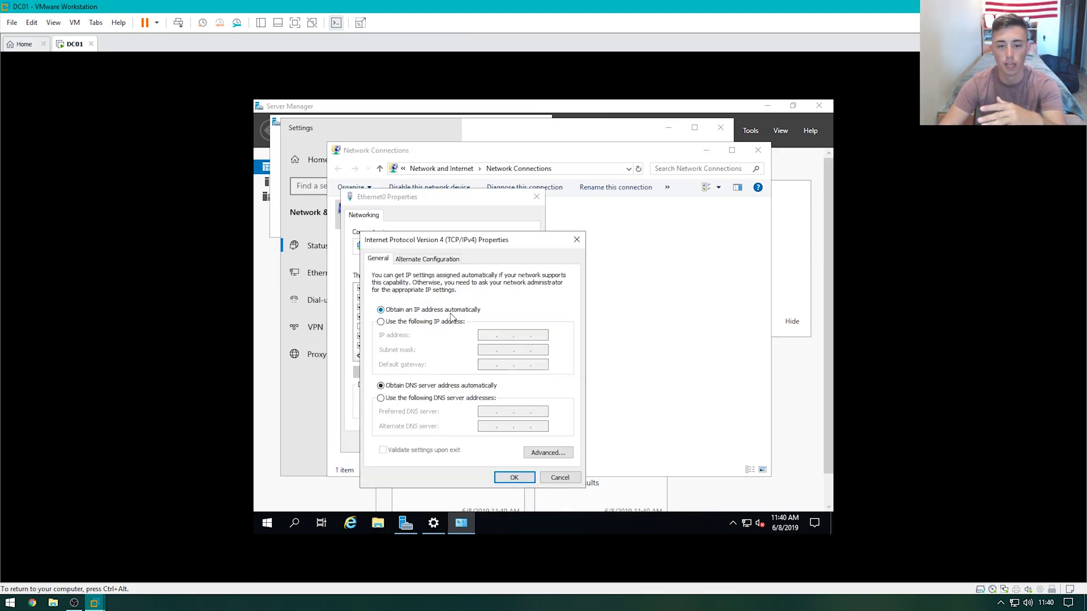
Enter static IP 192.168.1.100, mask 255.255.255.0, gateway 192.168.1.1, DNS 127.0.0.1
left_click(452, 321)
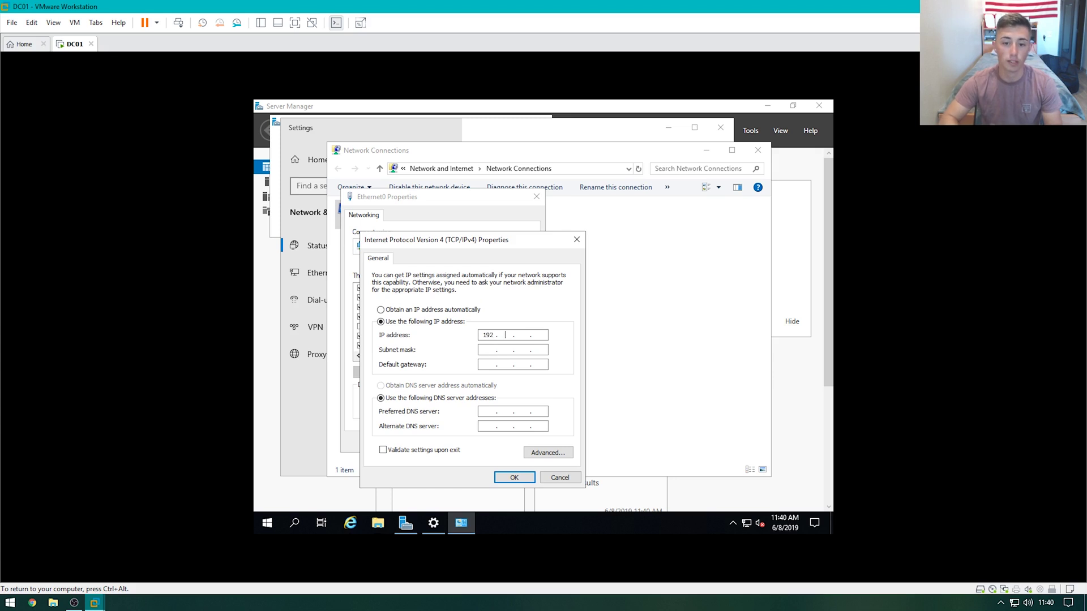
type("1.")
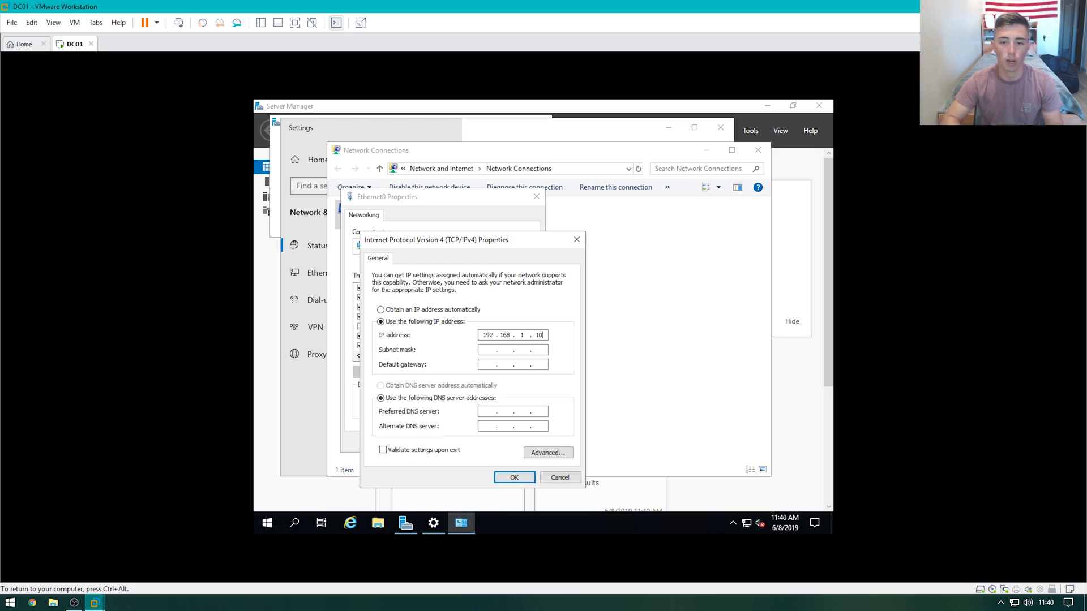
key("Tab")
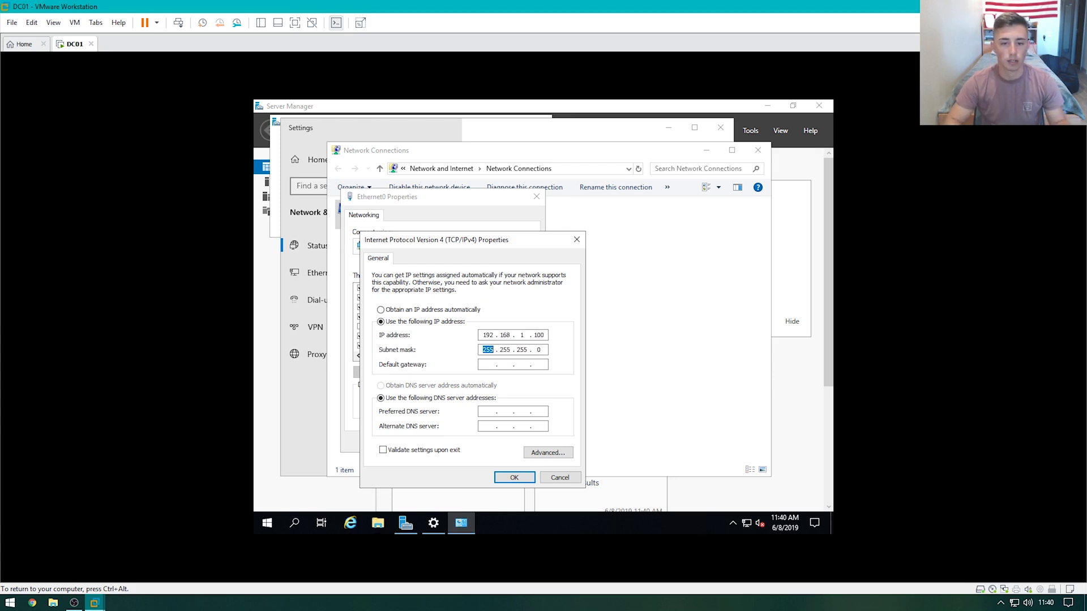
left_click(488, 364)
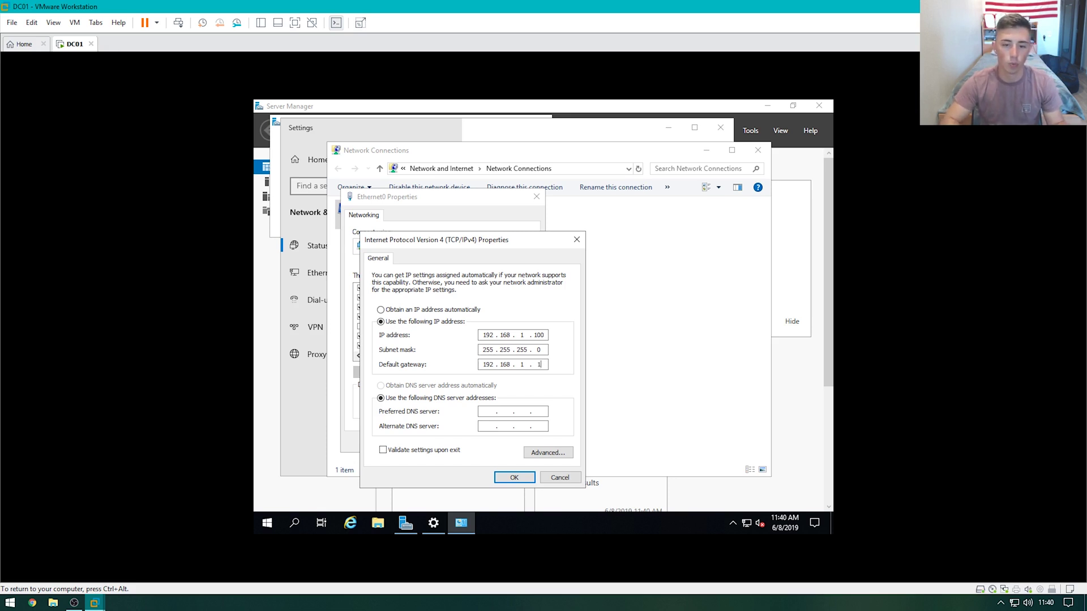
key("Tab")
key("Tab")
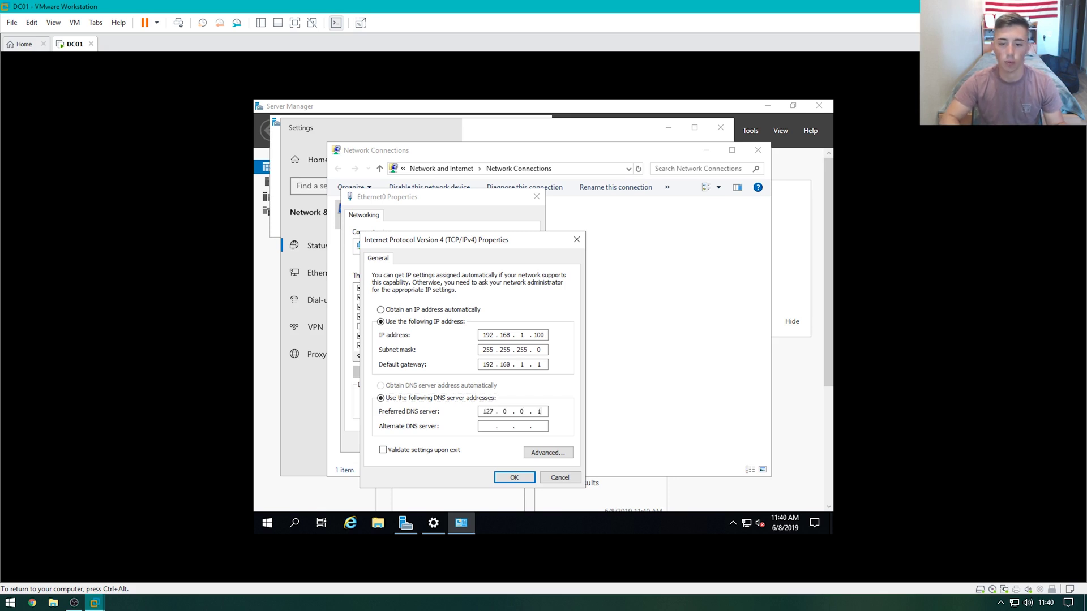
type("127.0.0.1")
key("Return")
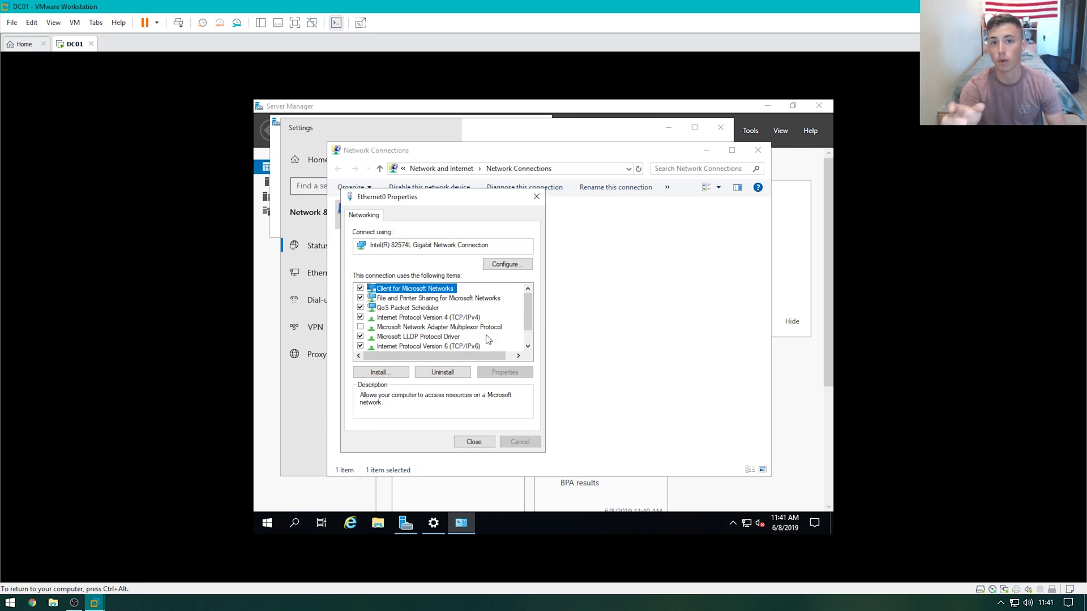
left_click(484, 442)
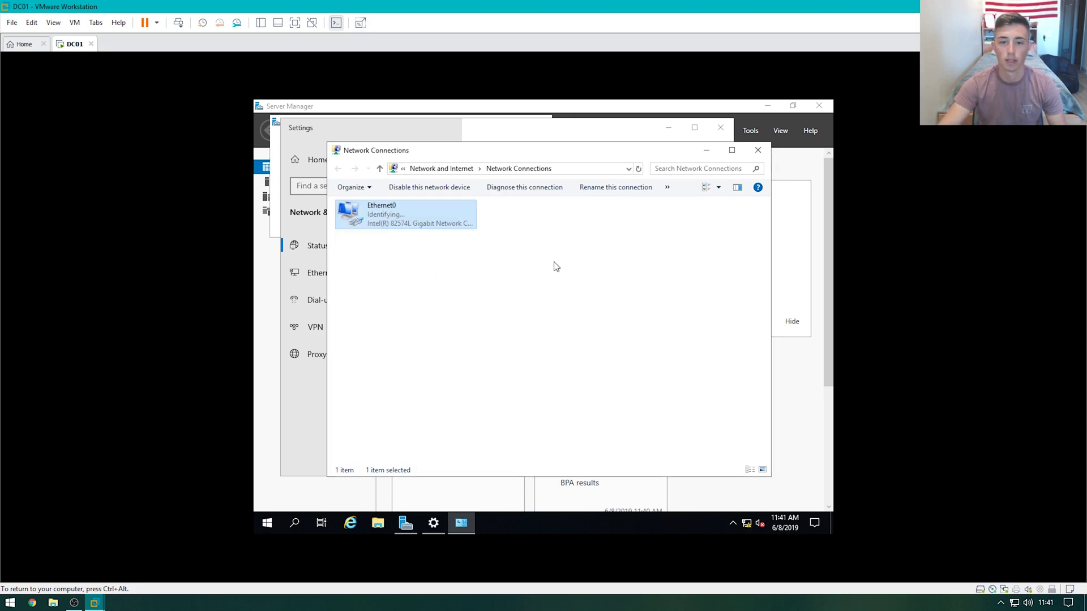
left_click(757, 151)
In Region data formats, set short time to 09:40 and long time to 09:40:07
left_click(720, 127)
right_click(785, 524)
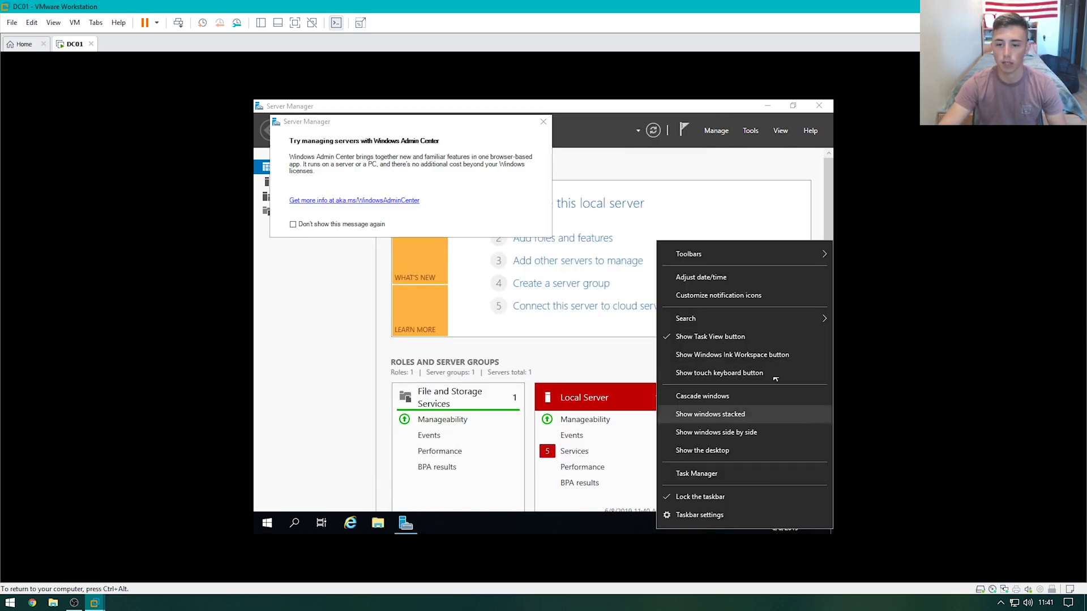
left_click(745, 275)
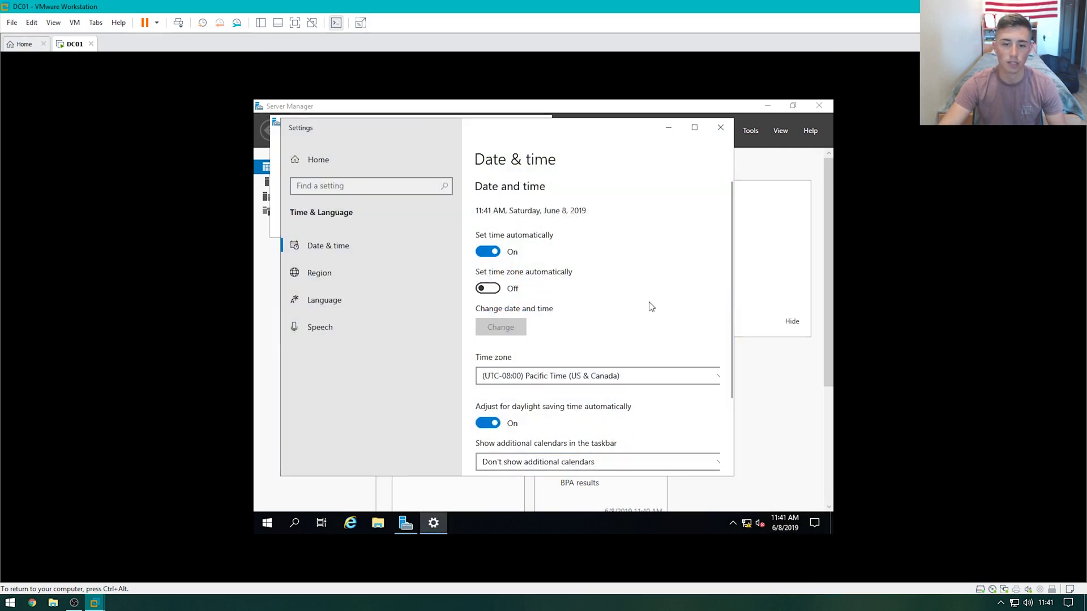
scroll(651, 309, "down", 3)
left_click(556, 409)
scroll(631, 402, "down", 2)
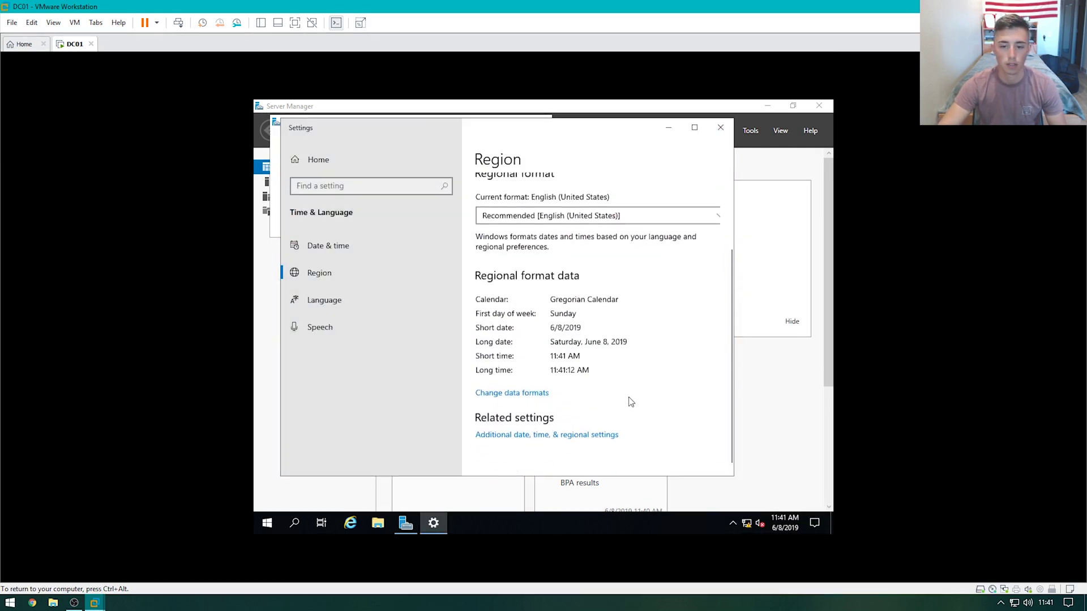
left_click(512, 393)
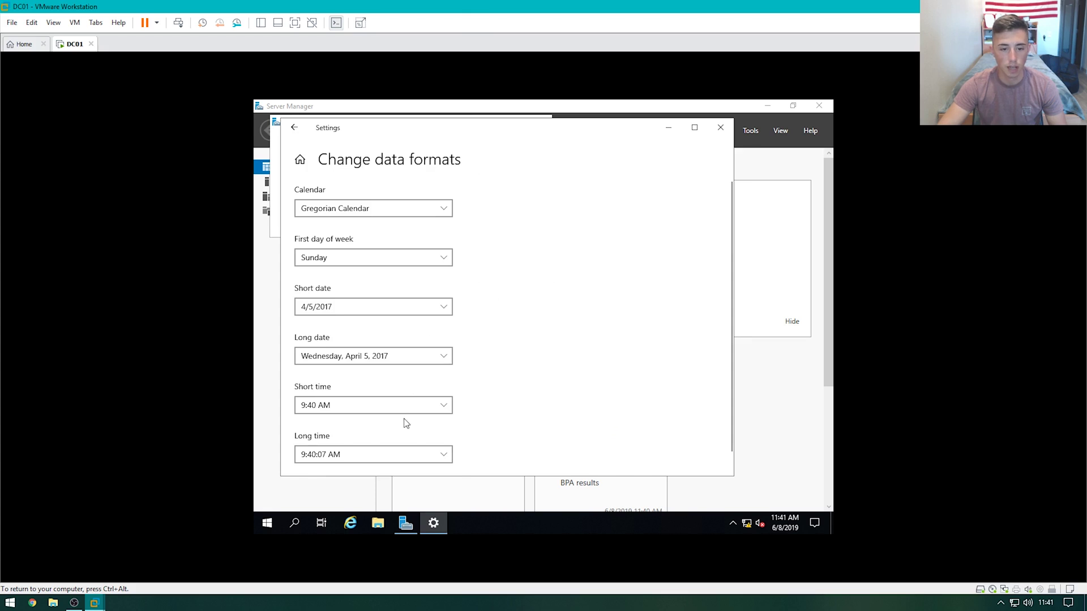
left_click(407, 407)
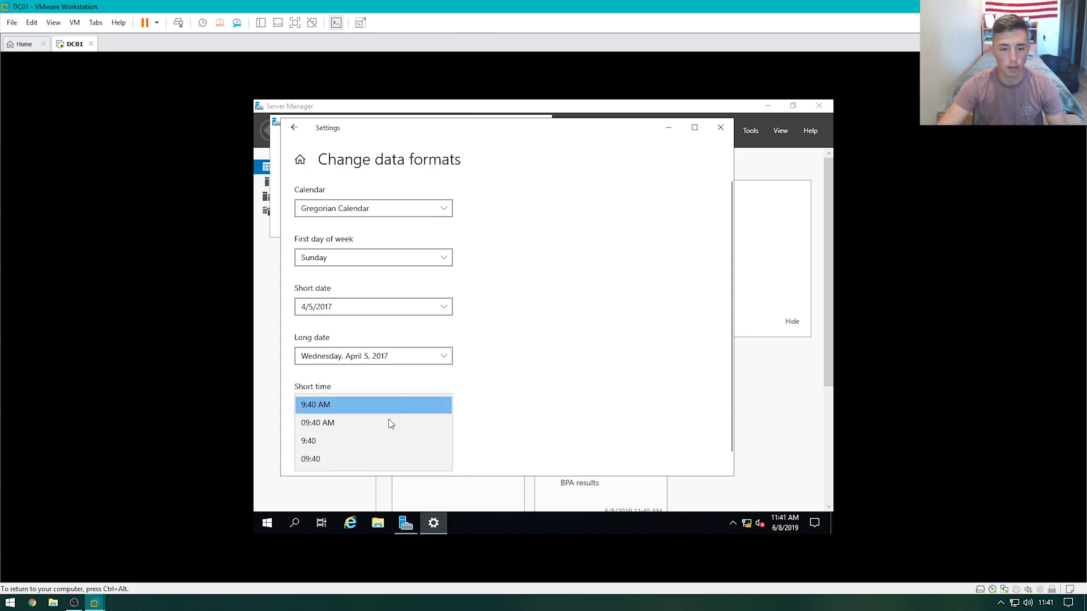
left_click(384, 459)
left_click(385, 456)
left_click(384, 454)
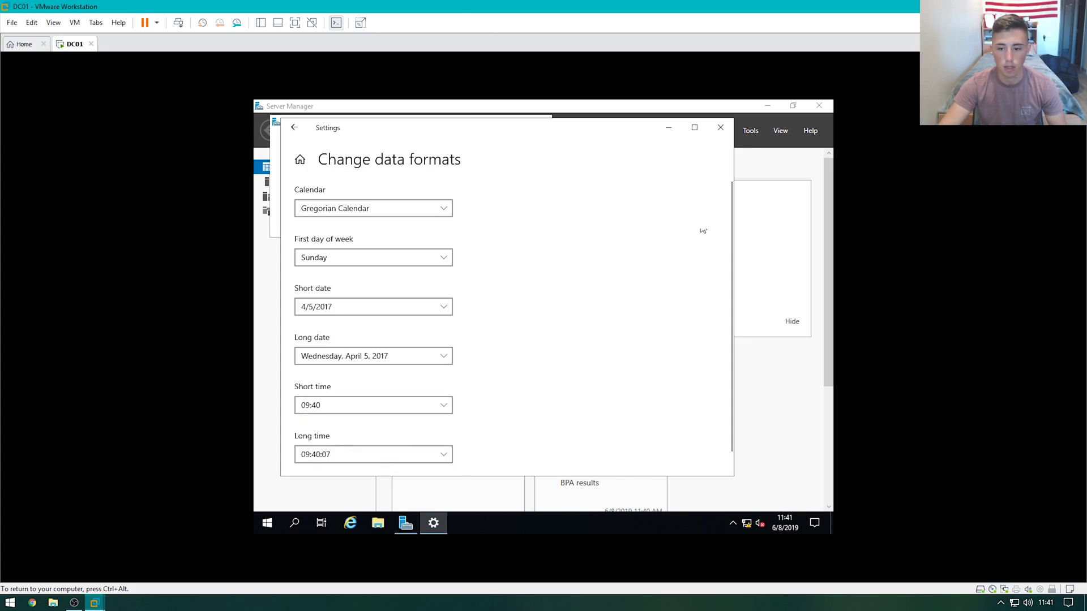
left_click(720, 127)
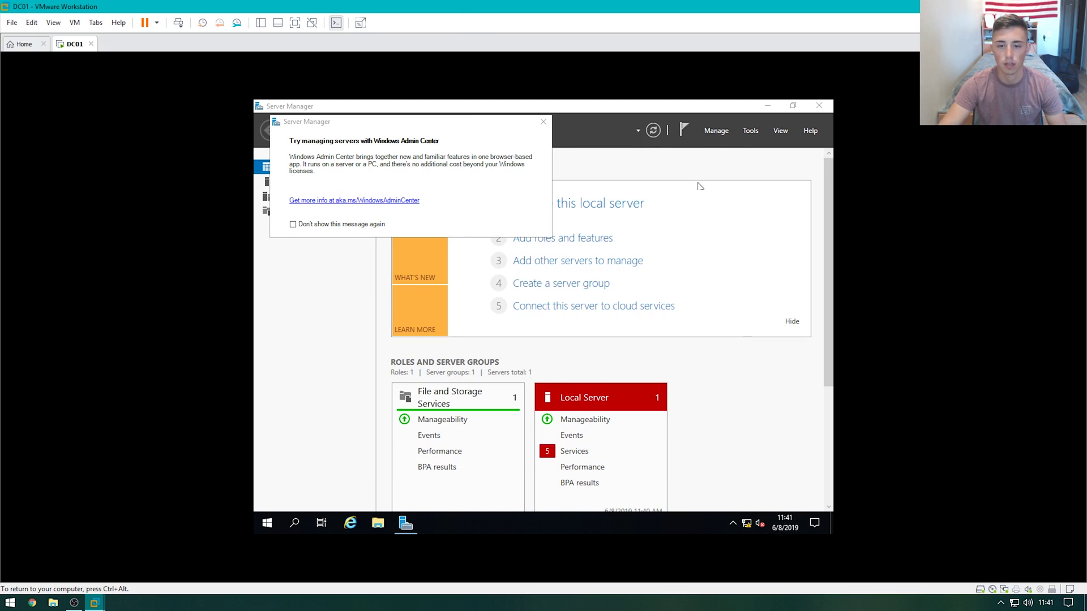
Permanently dismiss the Windows Admin Center prompt and open the local server's system properties
left_click(319, 223)
left_click(544, 122)
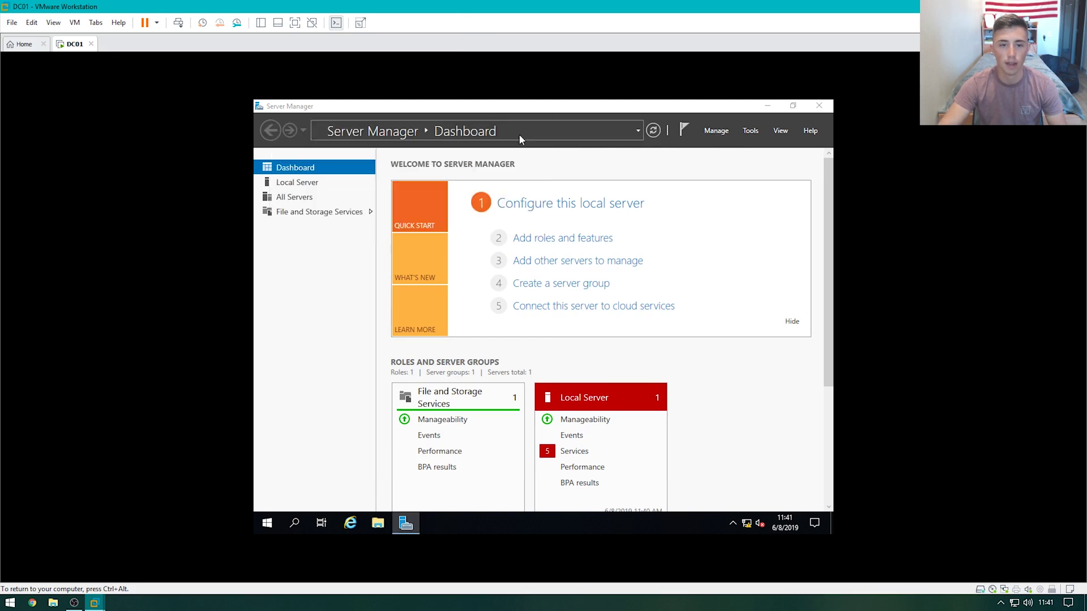
left_click(359, 183)
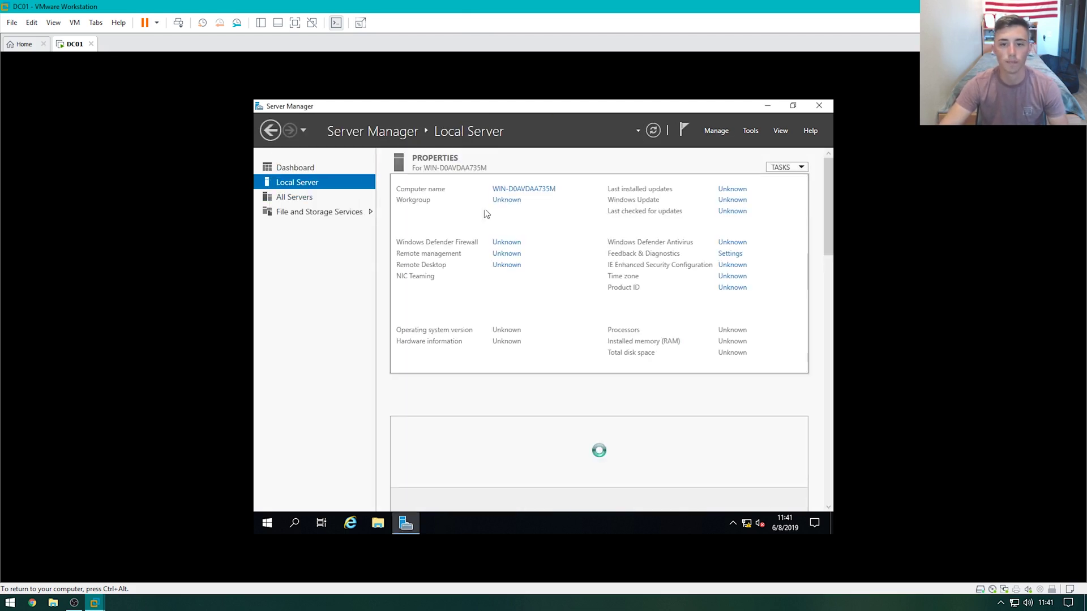
left_click(501, 191)
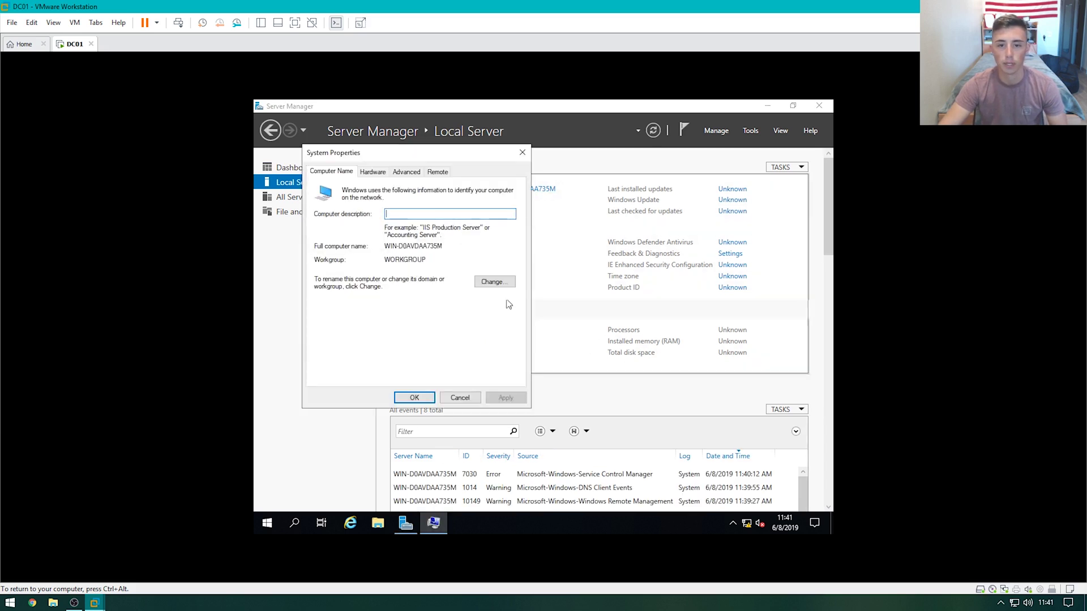
Rename the computer to DC01 and restart the server now
left_click(481, 282)
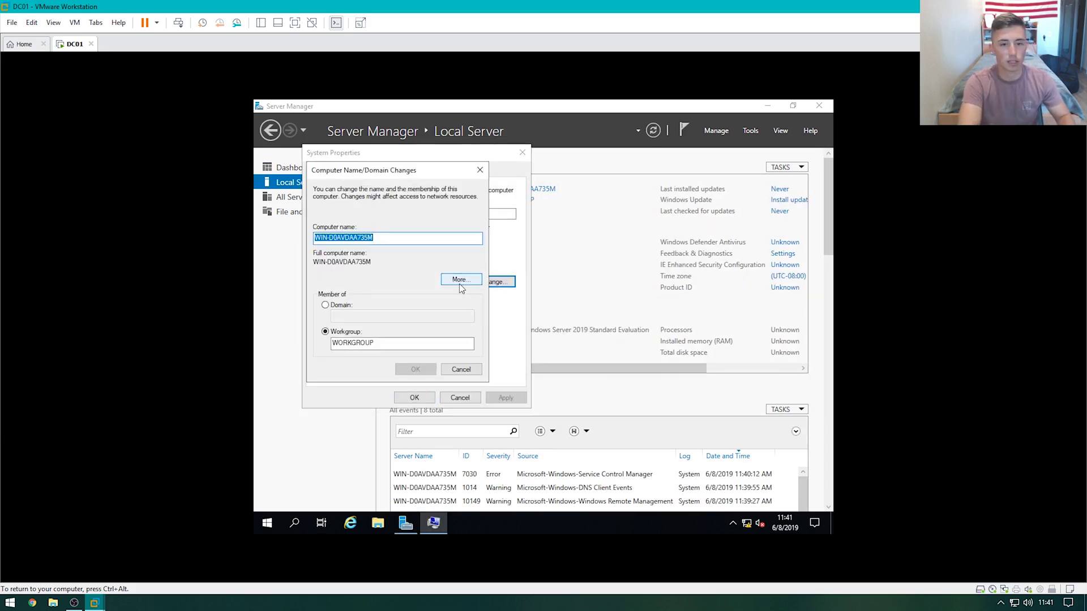
type("DC01")
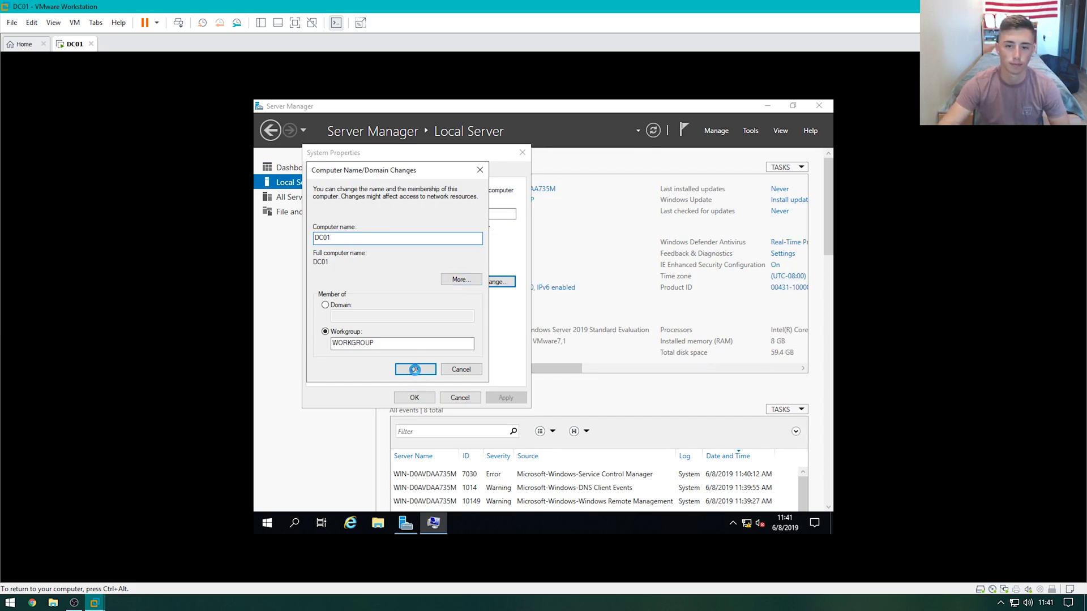
left_click(415, 370)
left_click(613, 325)
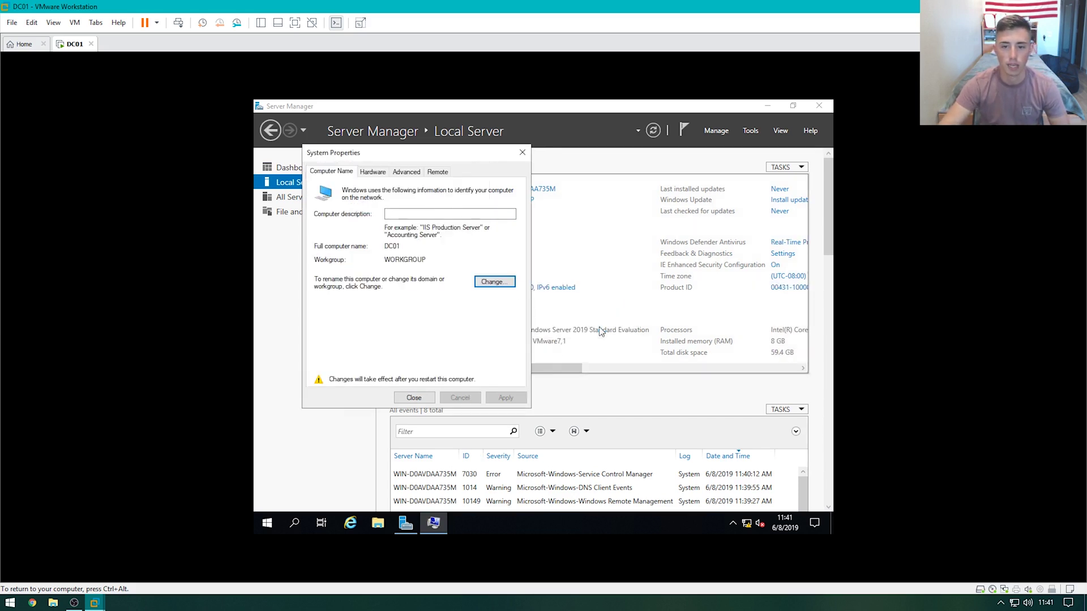
left_click(404, 398)
left_click(562, 322)
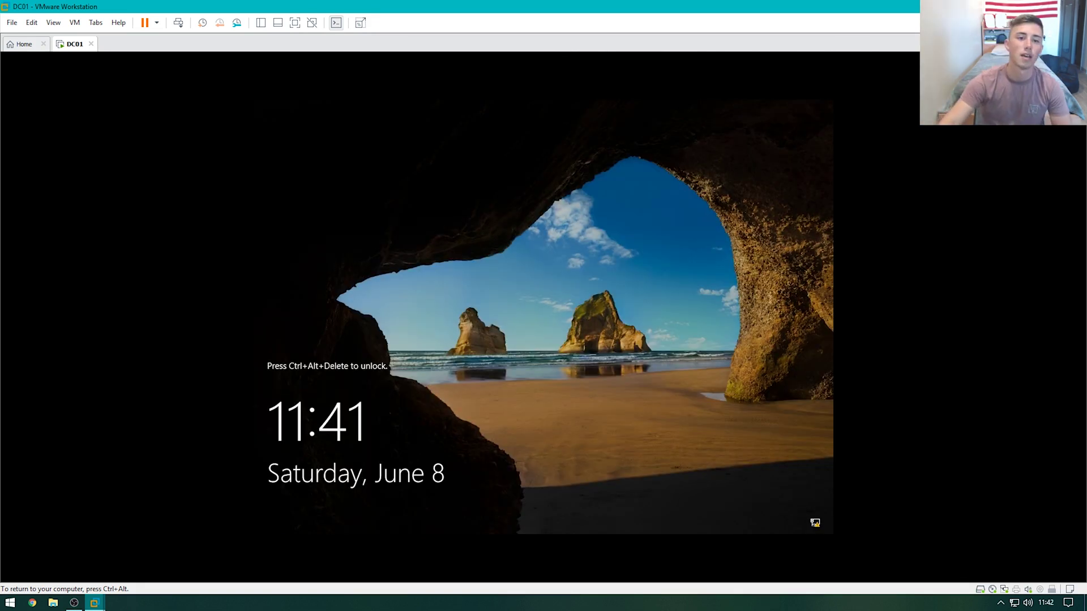
key("ctrl+alt")
Sign in as Administrator on the lock screen with the account password
left_click(179, 24)
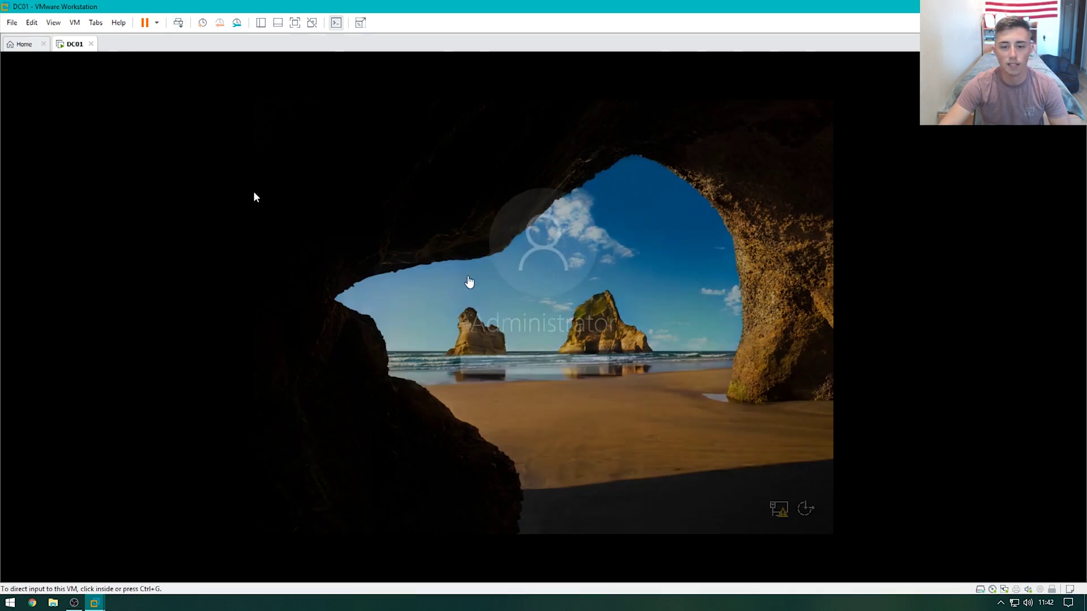
type("P")
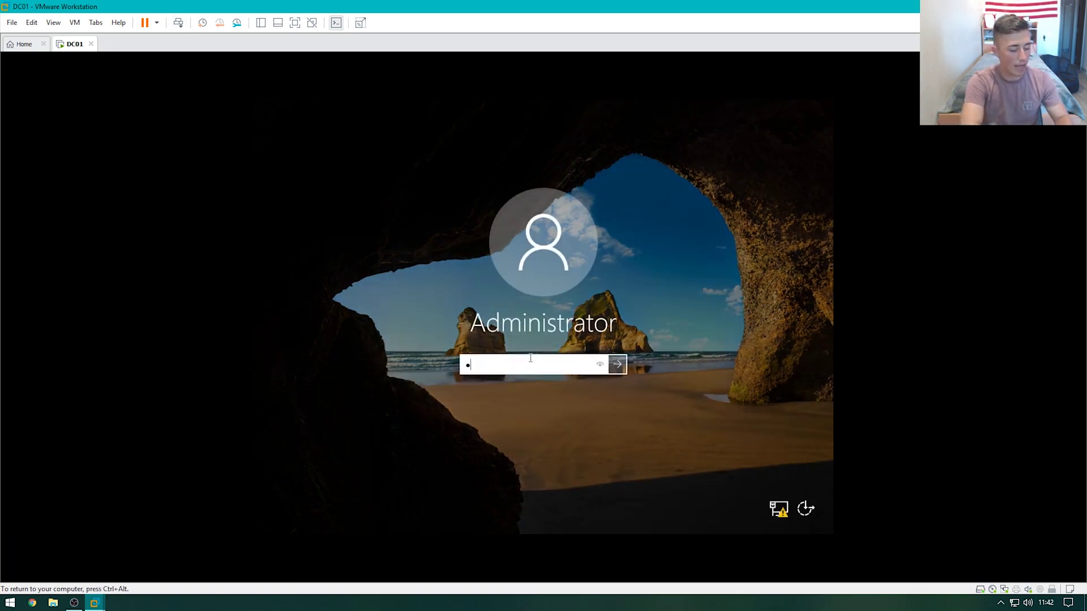
key("Return")
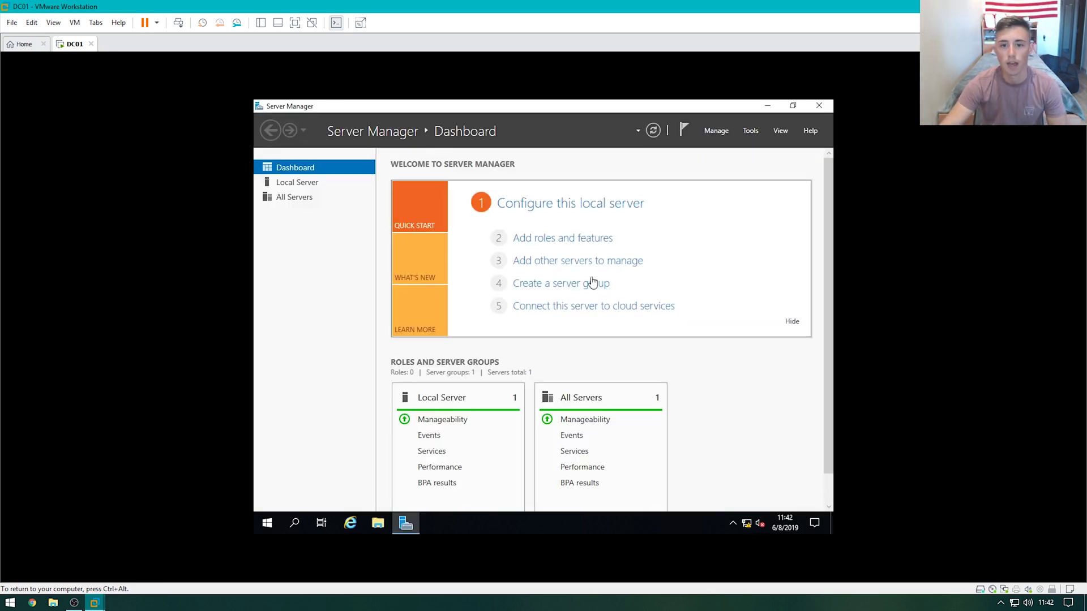
Select the Active Directory Domain Services role for DC01 with its management tools
left_click(576, 248)
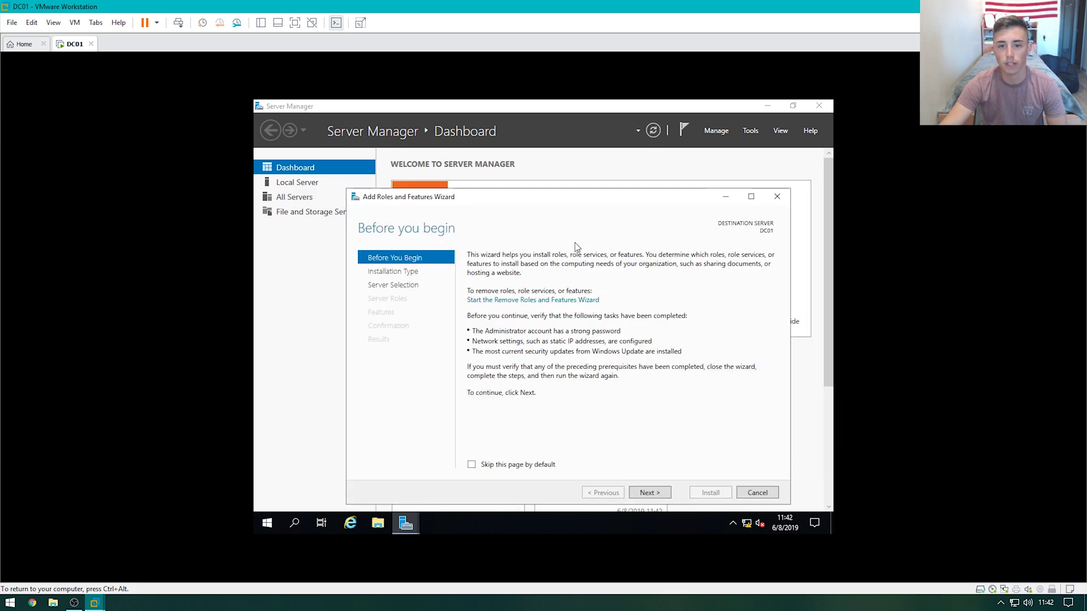
left_click(655, 494)
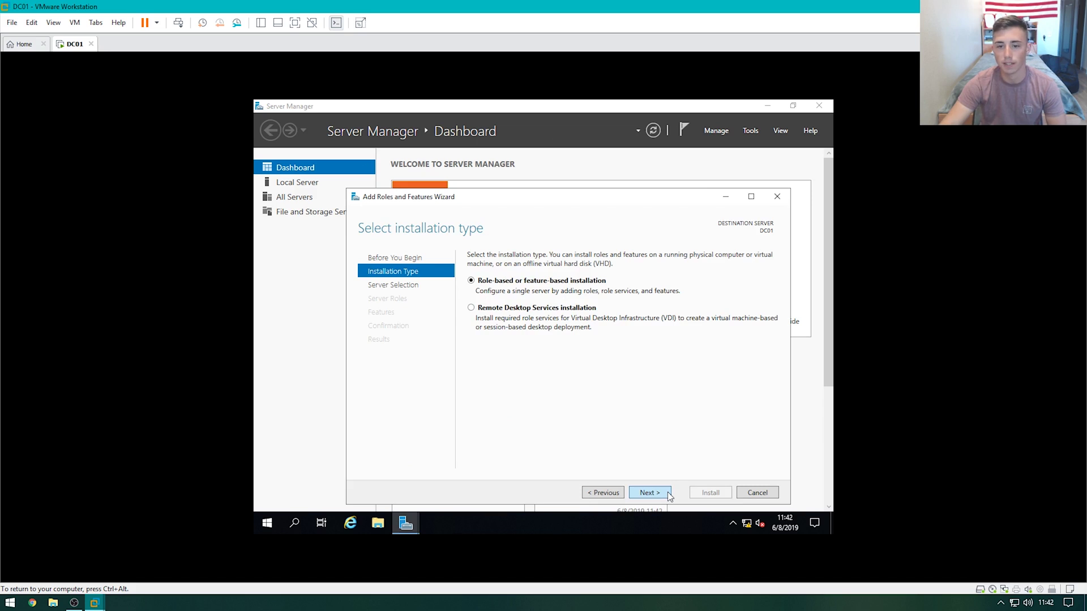
left_click(669, 496)
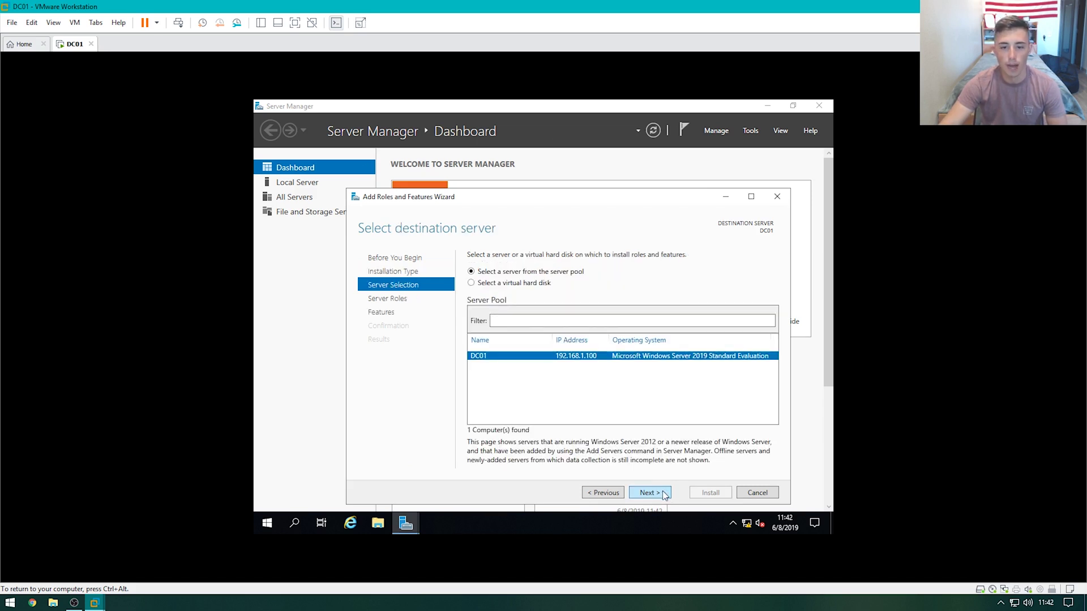
left_click(664, 494)
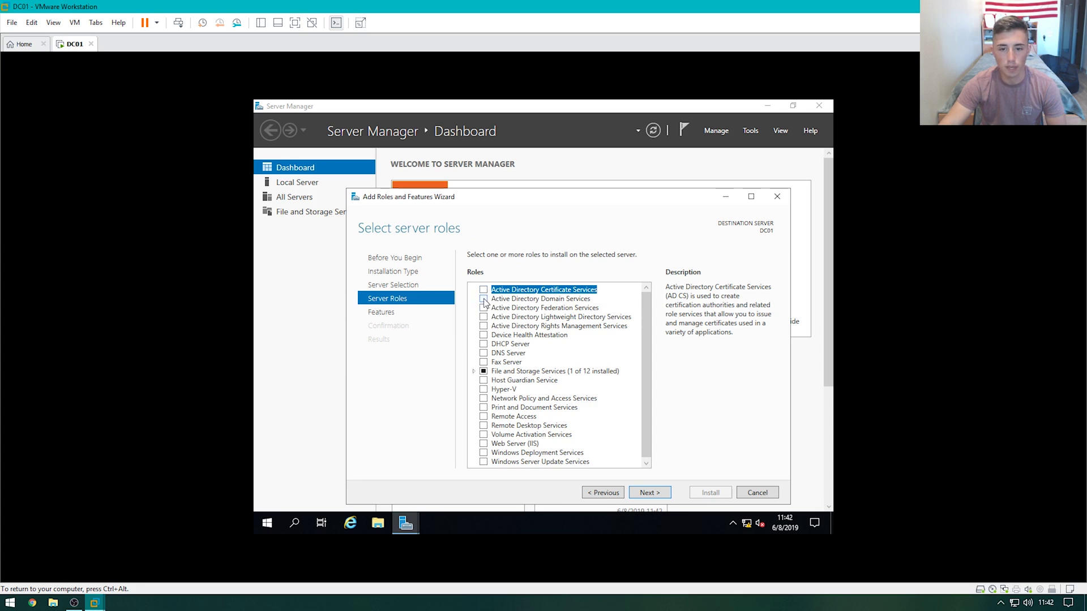
left_click(484, 299)
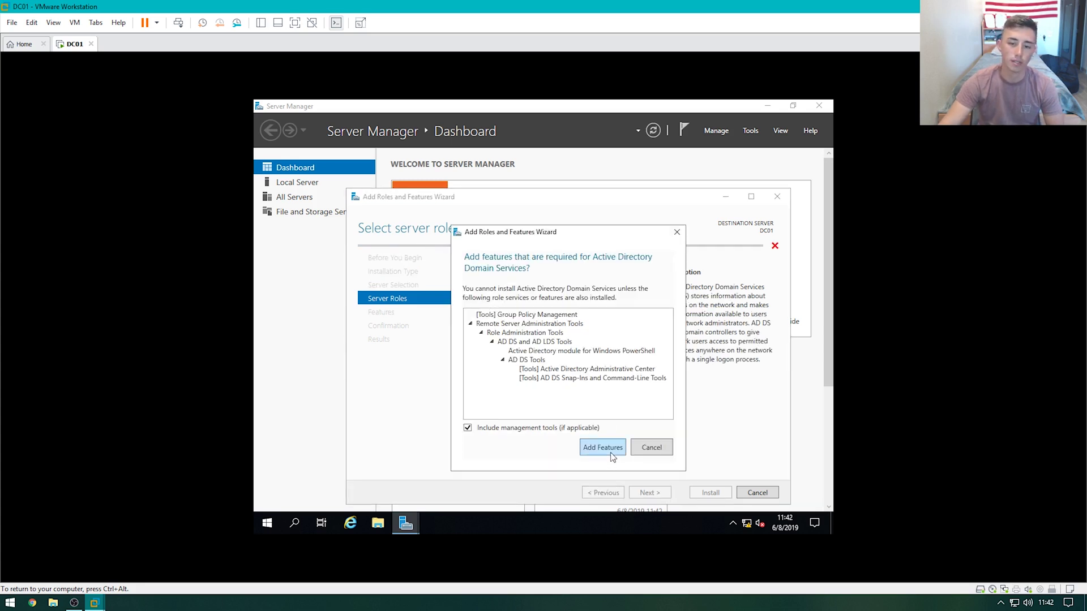
left_click(603, 448)
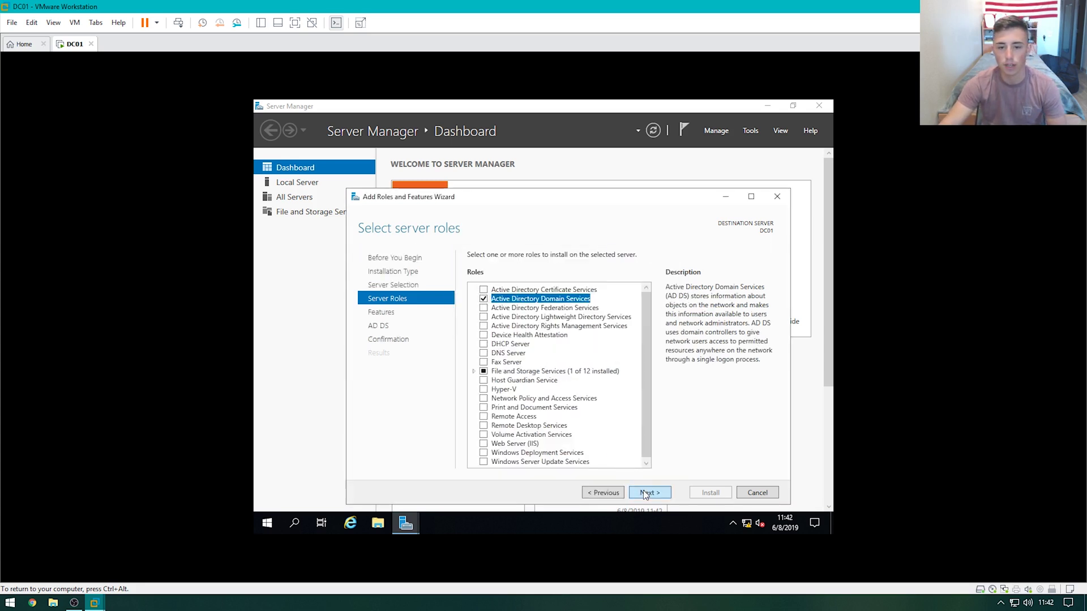
Allow automatic restarts, install the AD DS role, and close the wizard
left_click(645, 494)
left_click(644, 494)
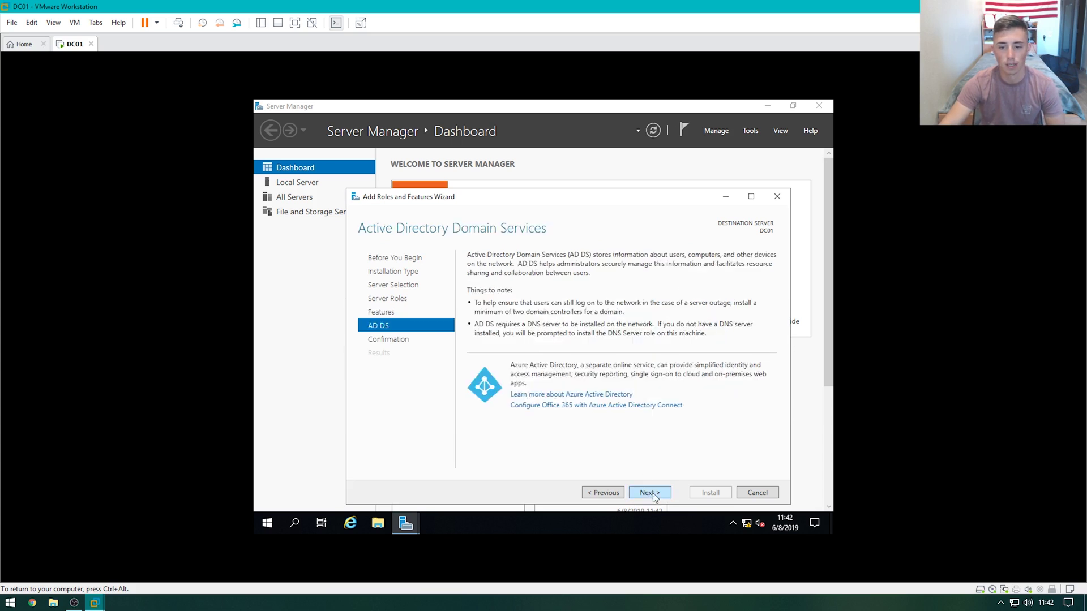
left_click(651, 495)
left_click(522, 273)
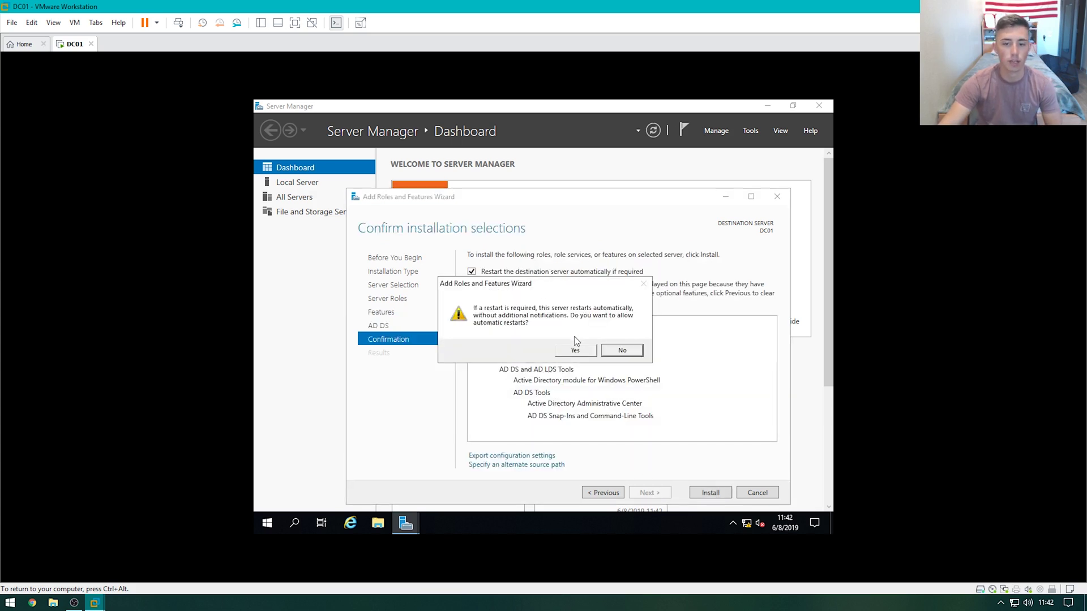
left_click(575, 351)
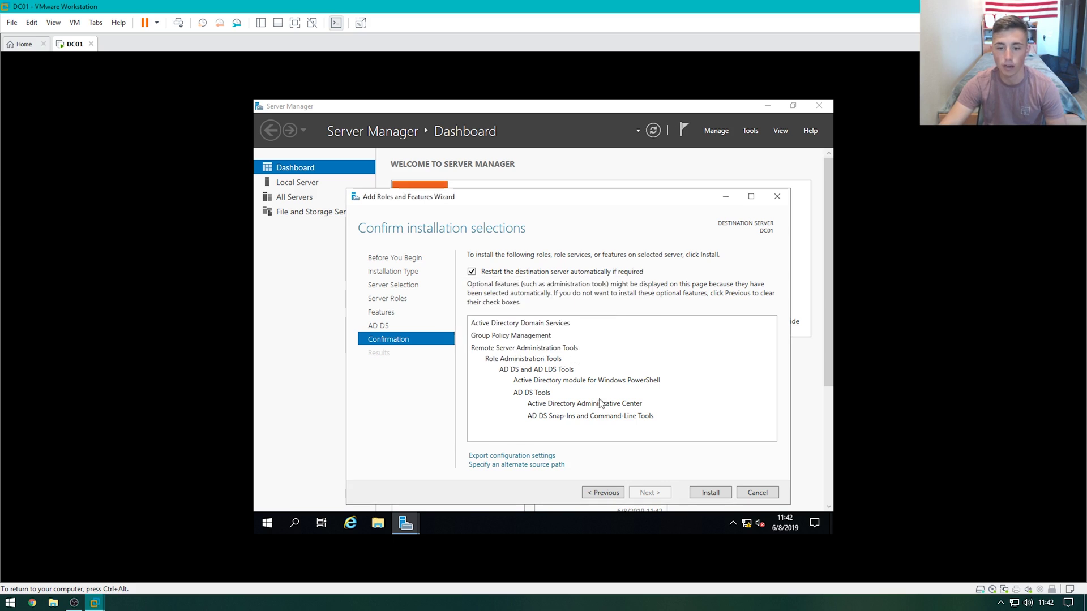
left_click(711, 493)
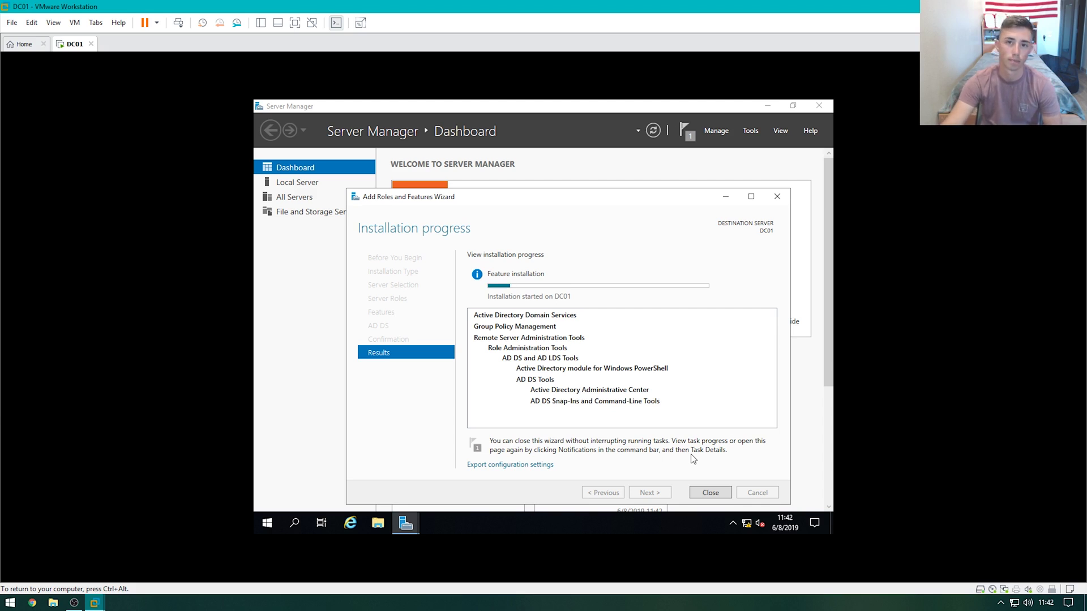
left_click(711, 493)
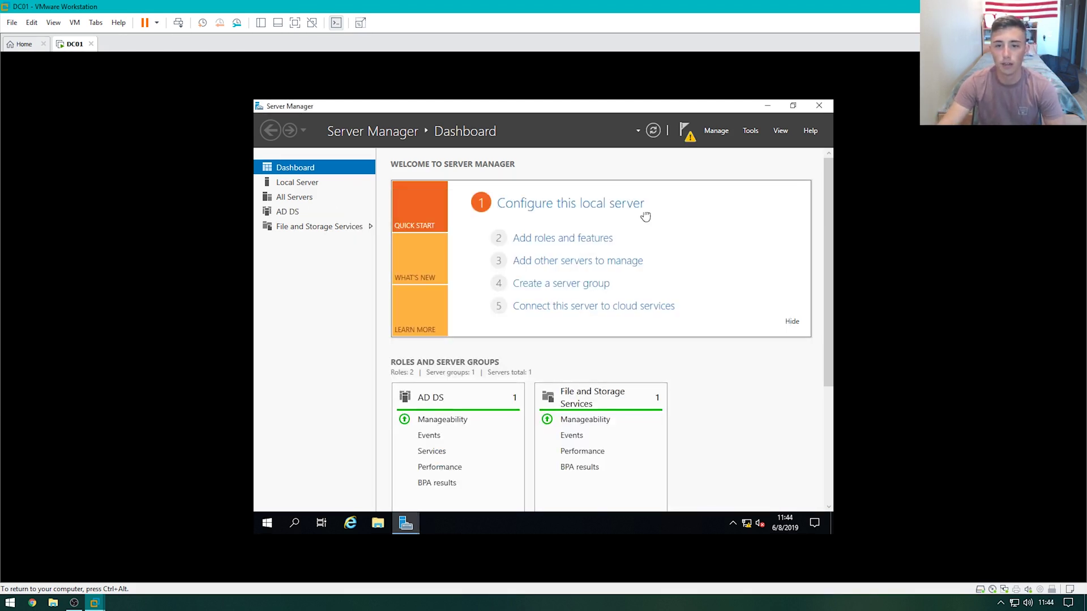
Begin promoting DC01 as a new forest with root domain Jacktastic.Local
left_click(688, 137)
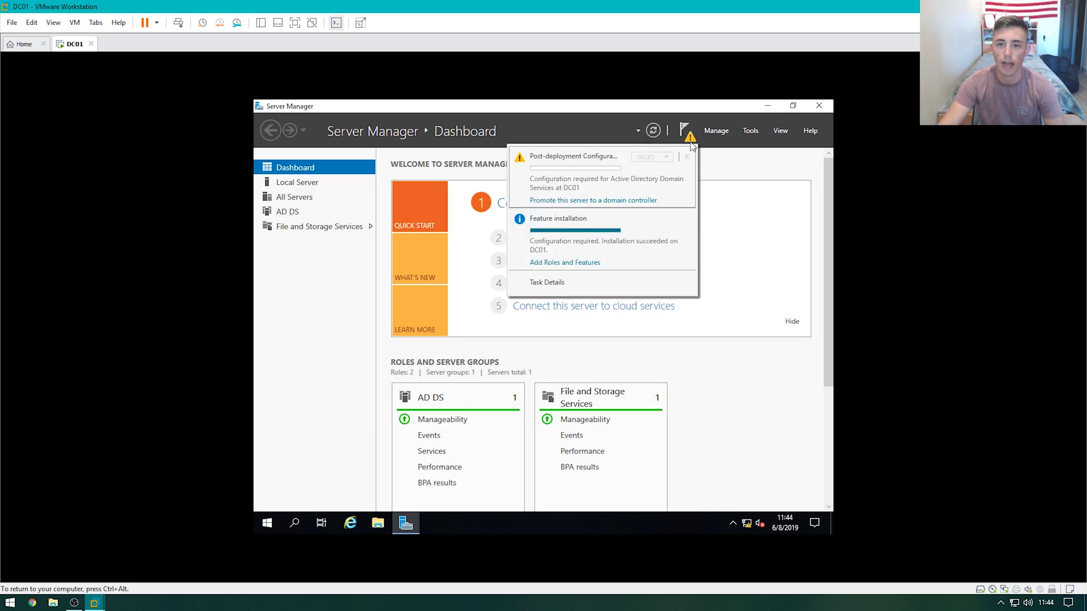
left_click(592, 201)
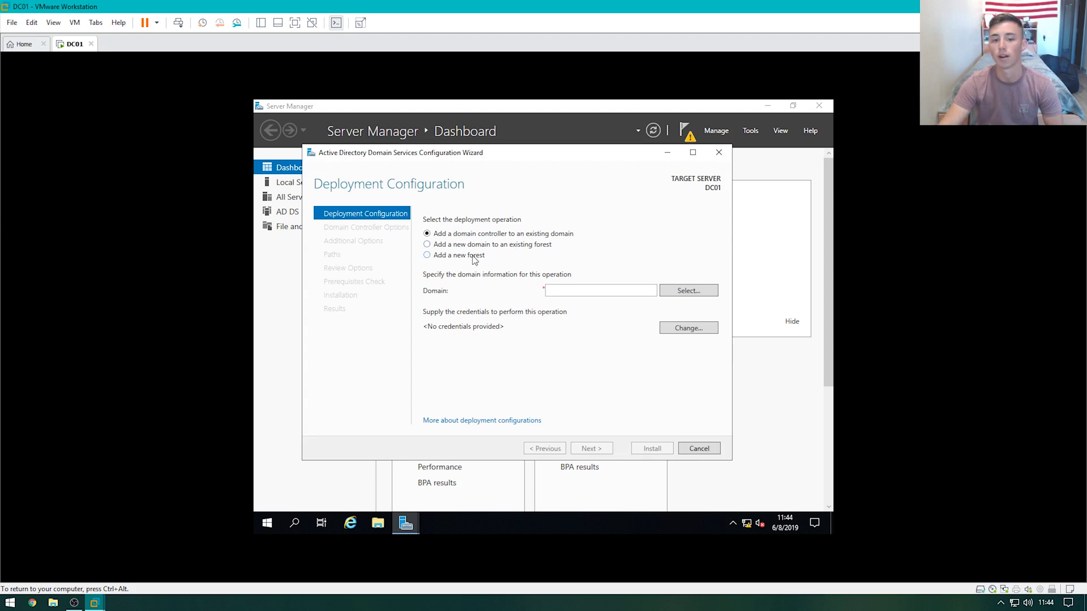
left_click(473, 258)
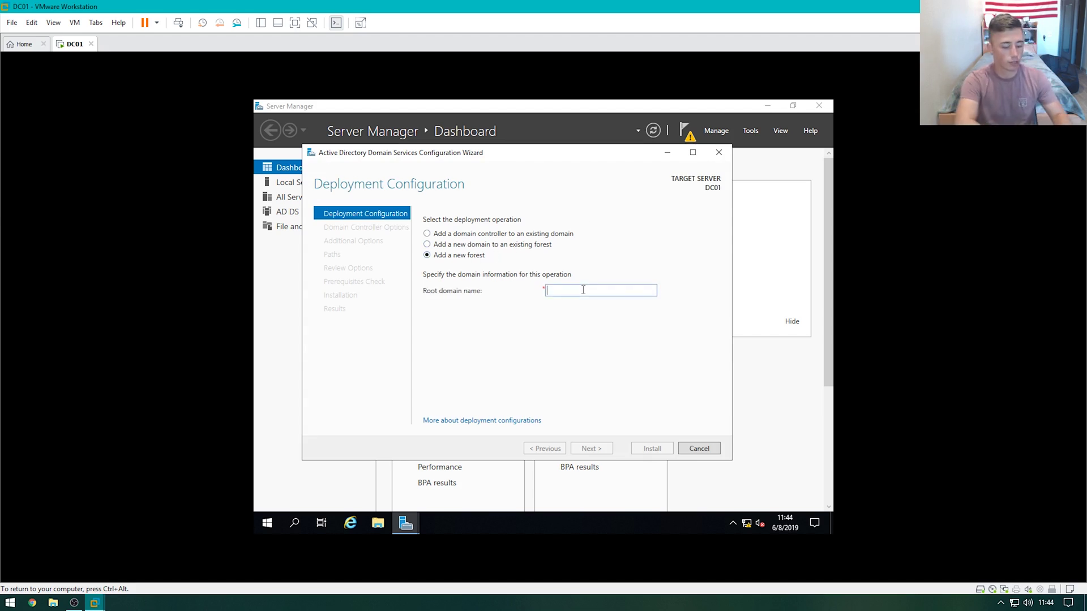
type("Jack")
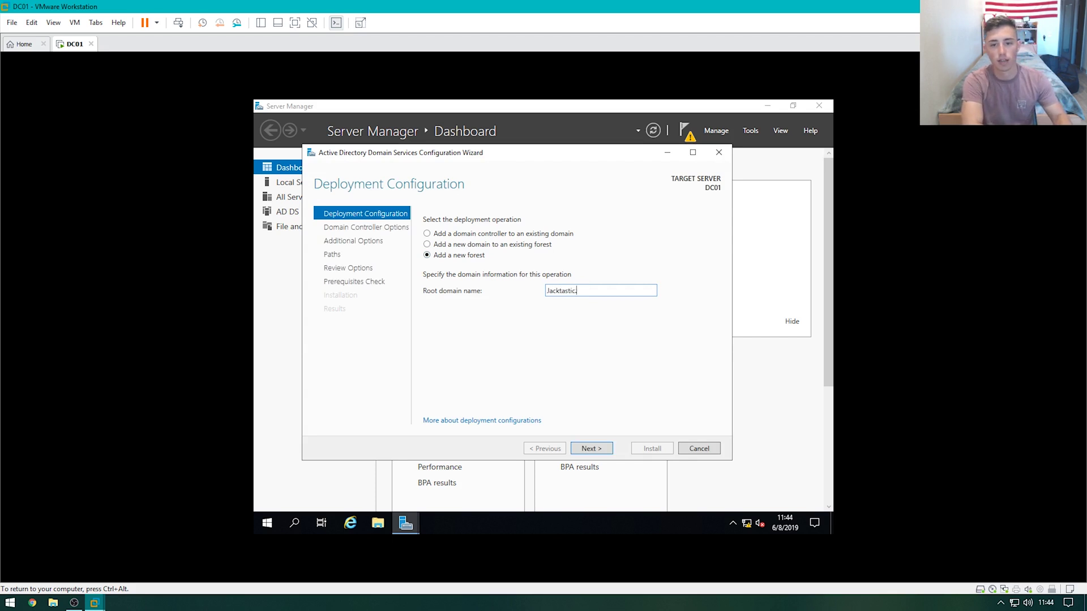
type("tastic.Local")
key("Return")
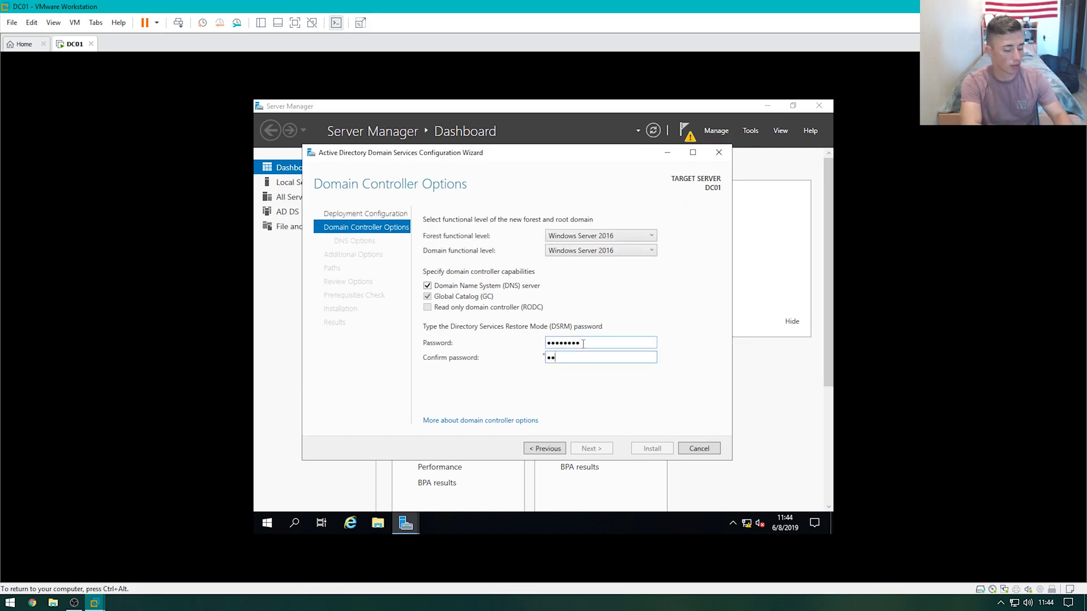
Set the DSRM password, keep NetBIOS name JACKTASTIC and default paths
type("d1")
key("Return")
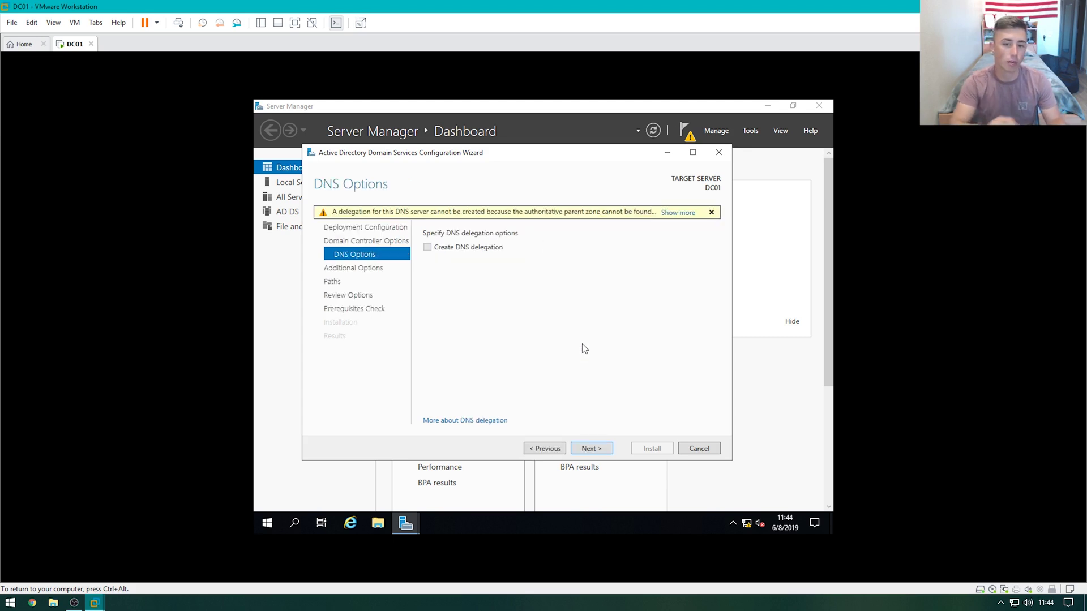
left_click(592, 448)
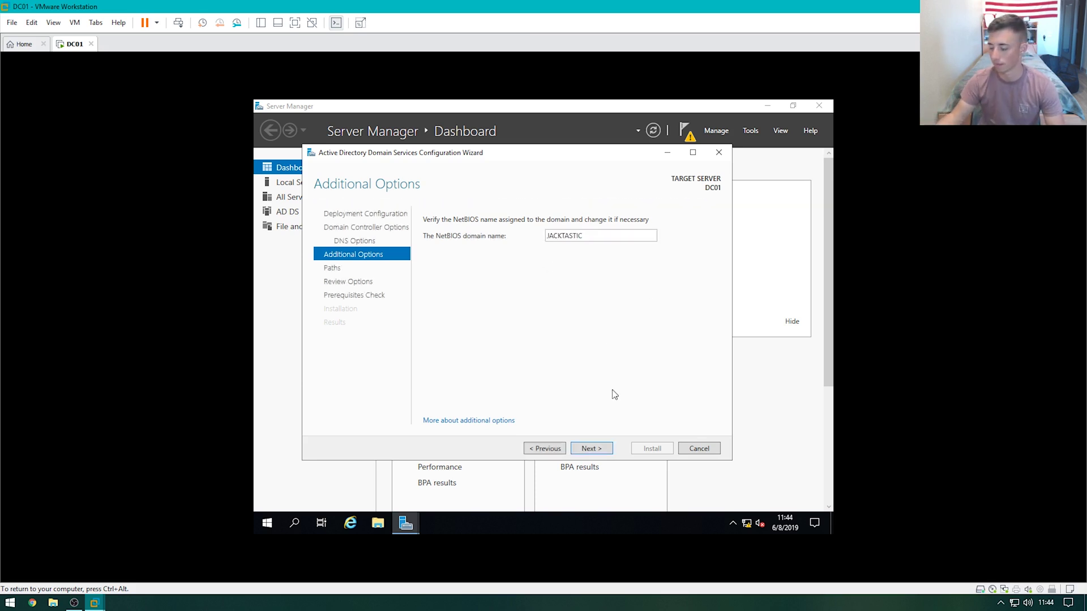
left_click(599, 447)
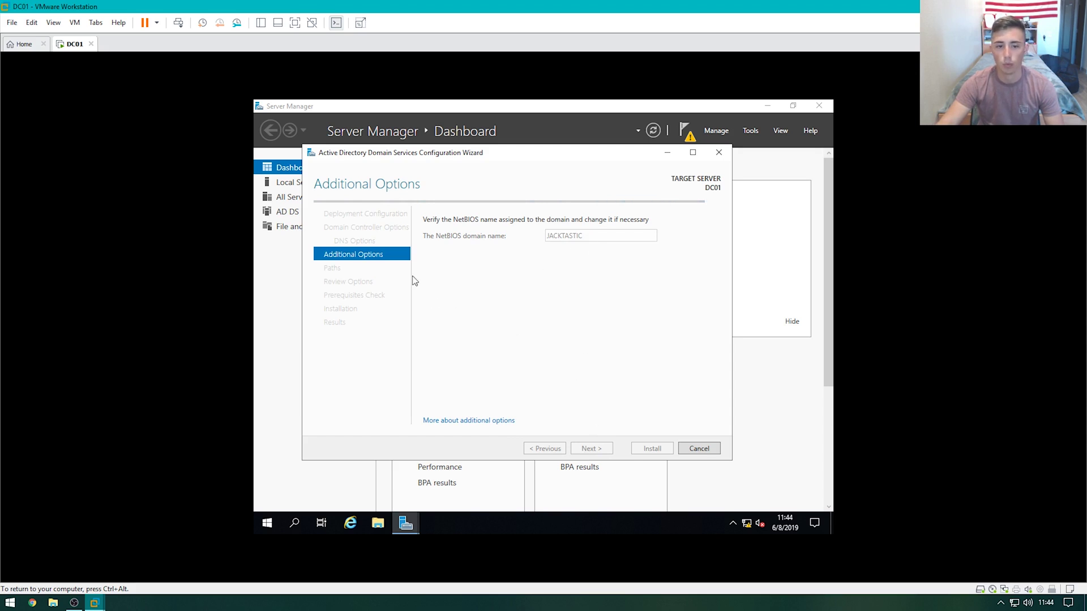
left_click(600, 448)
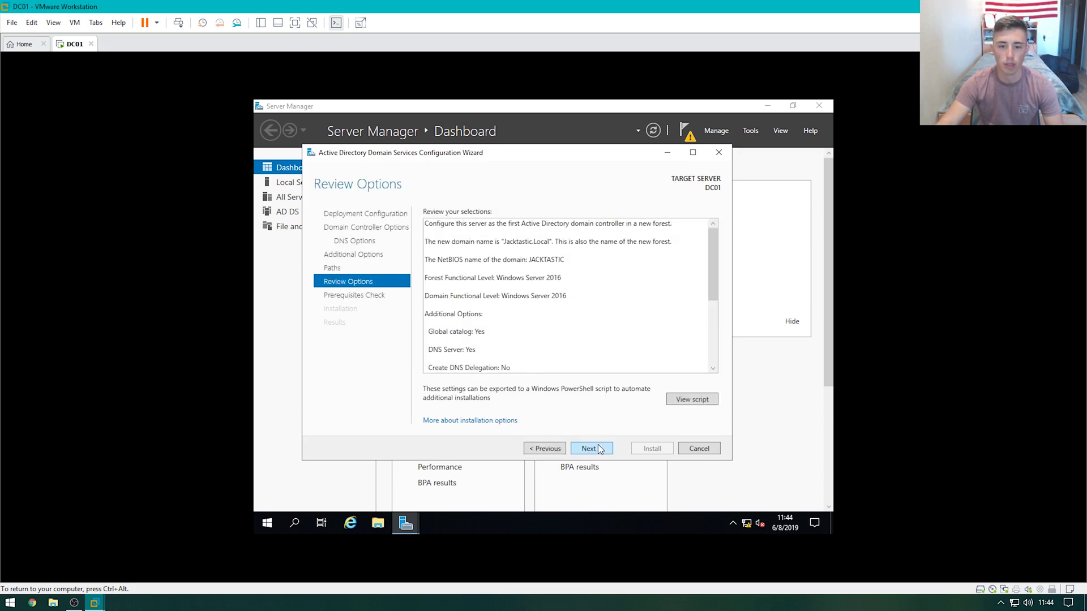
Pass the prerequisites check and start the Jacktastic.Local domain controller installation on DC01
left_click(599, 448)
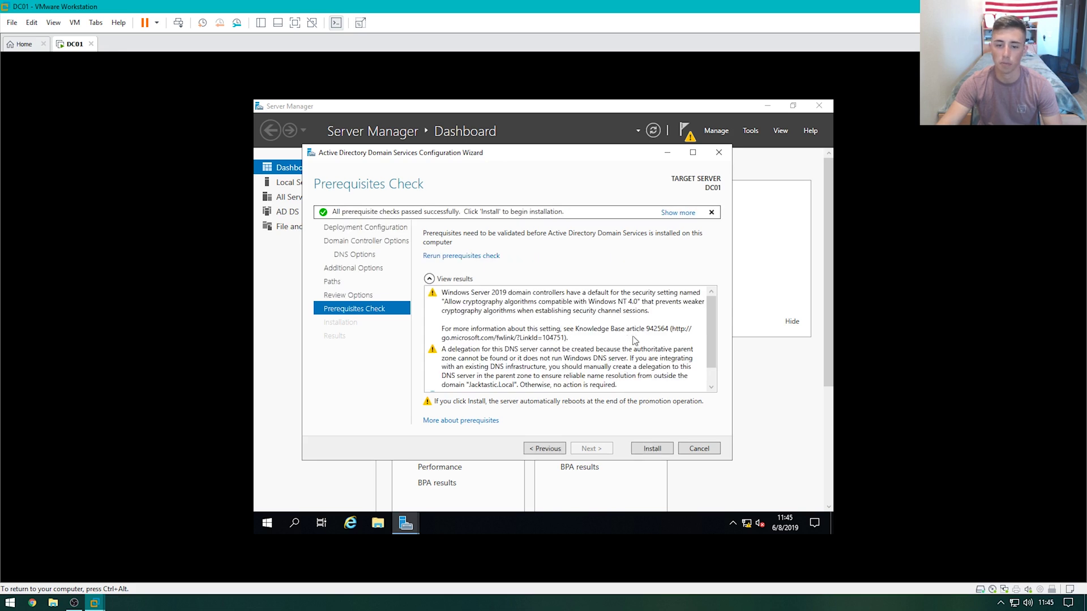
left_click(640, 448)
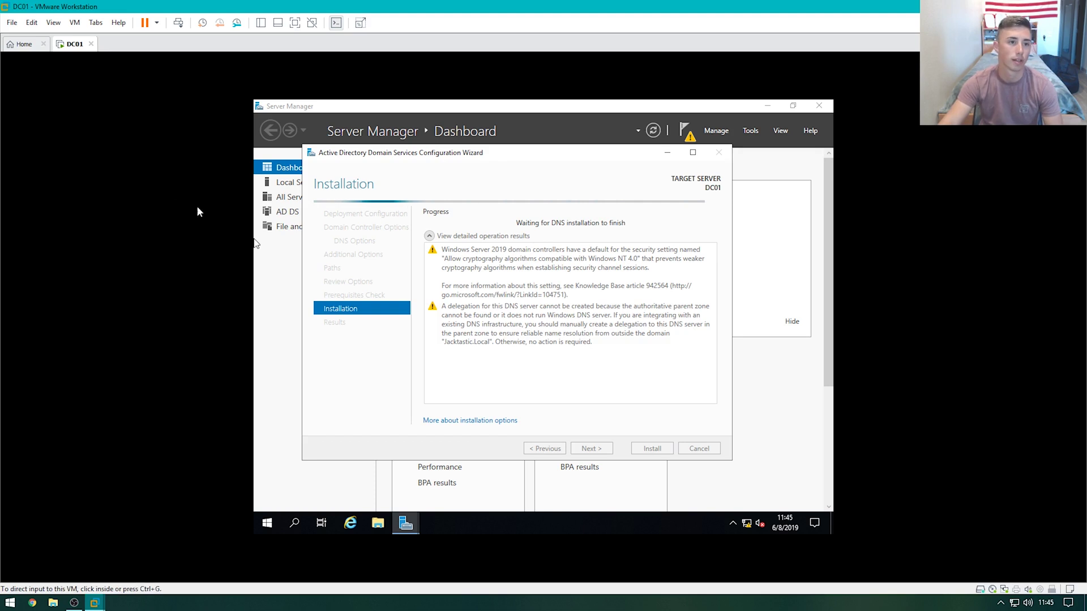
left_click(11, 22)
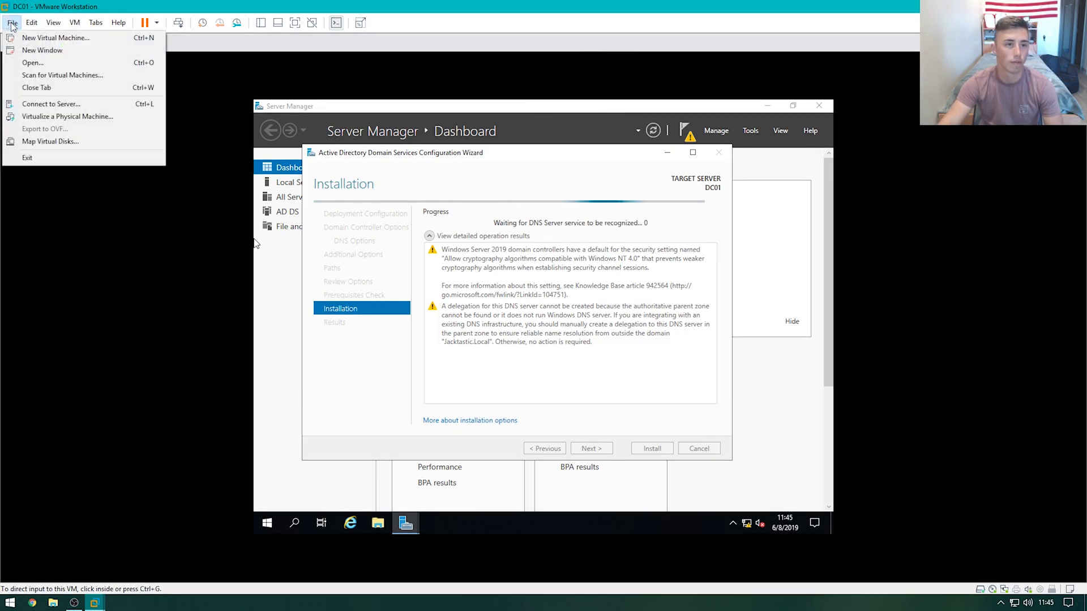
Start a new virtual machine from the Windows 10 ISO with Windows 10 as the guest OS
left_click(34, 34)
left_click(590, 406)
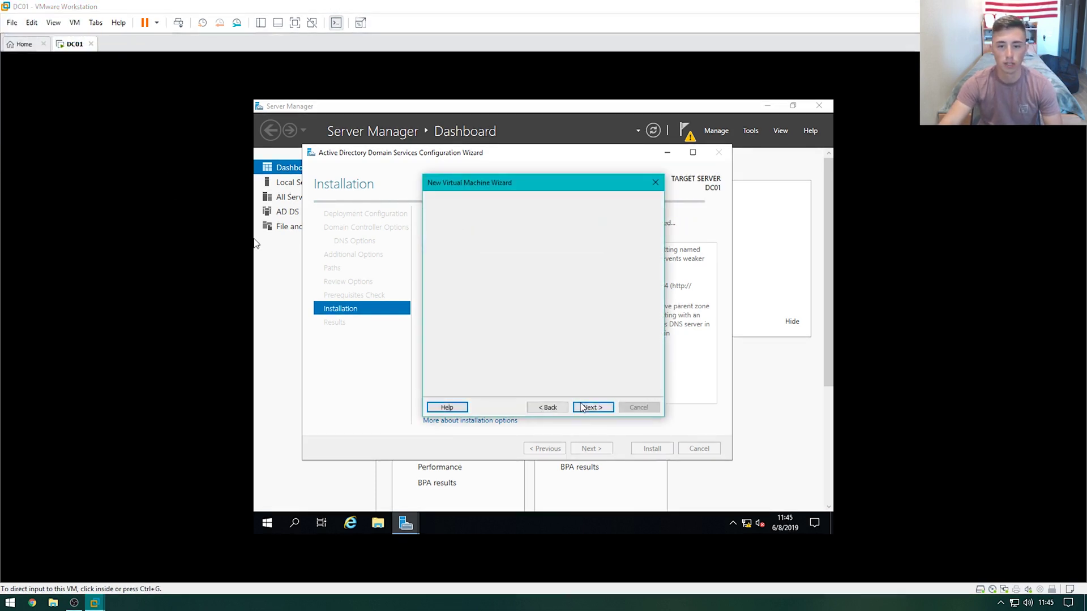
left_click(489, 300)
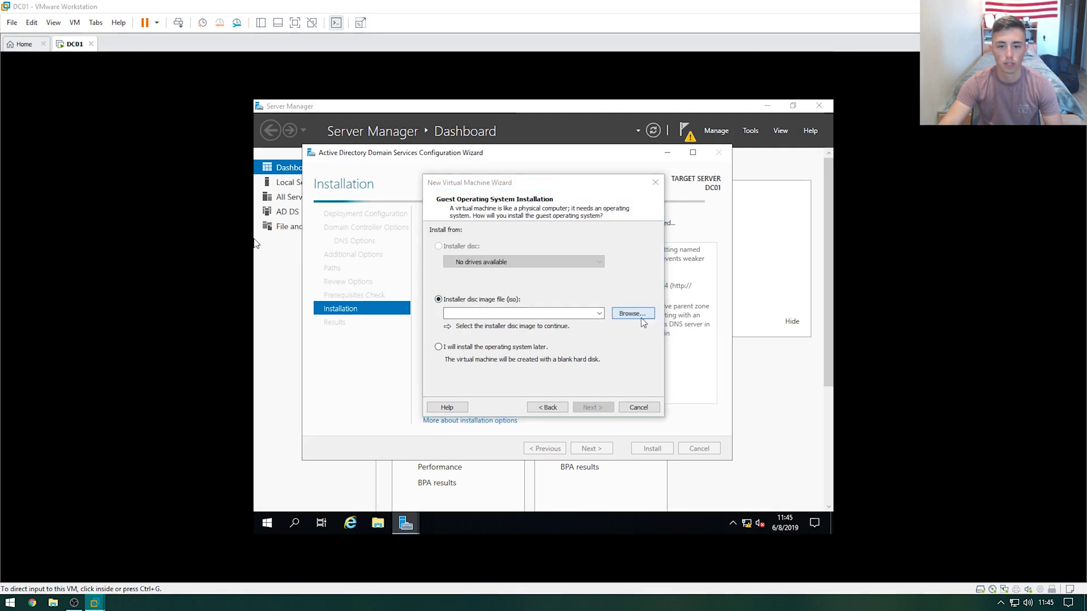
left_click(633, 313)
double_click(571, 305)
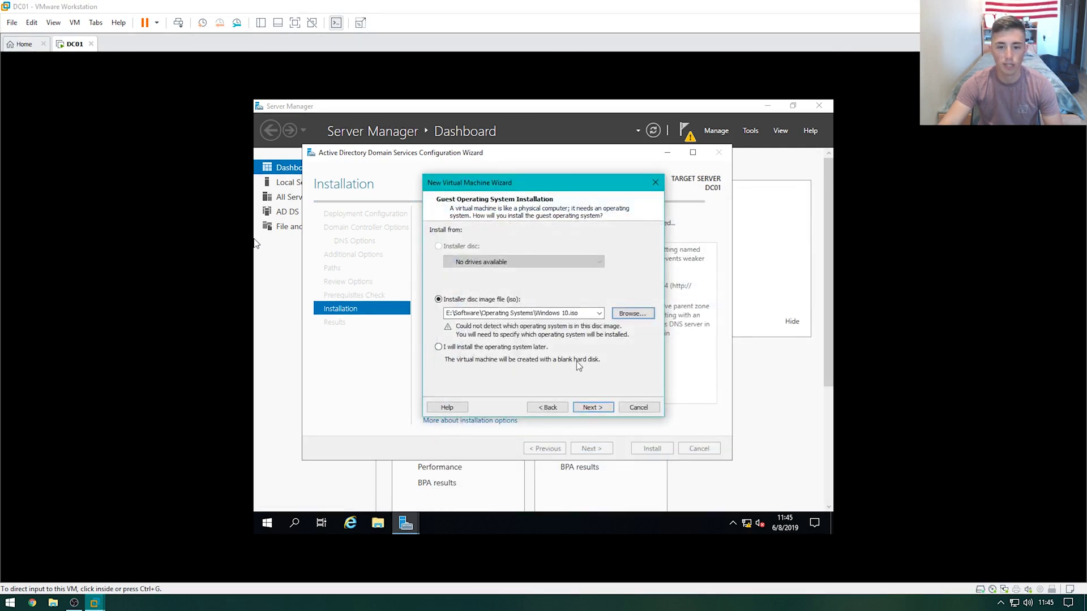
left_click(591, 406)
left_click(485, 303)
left_click(470, 319)
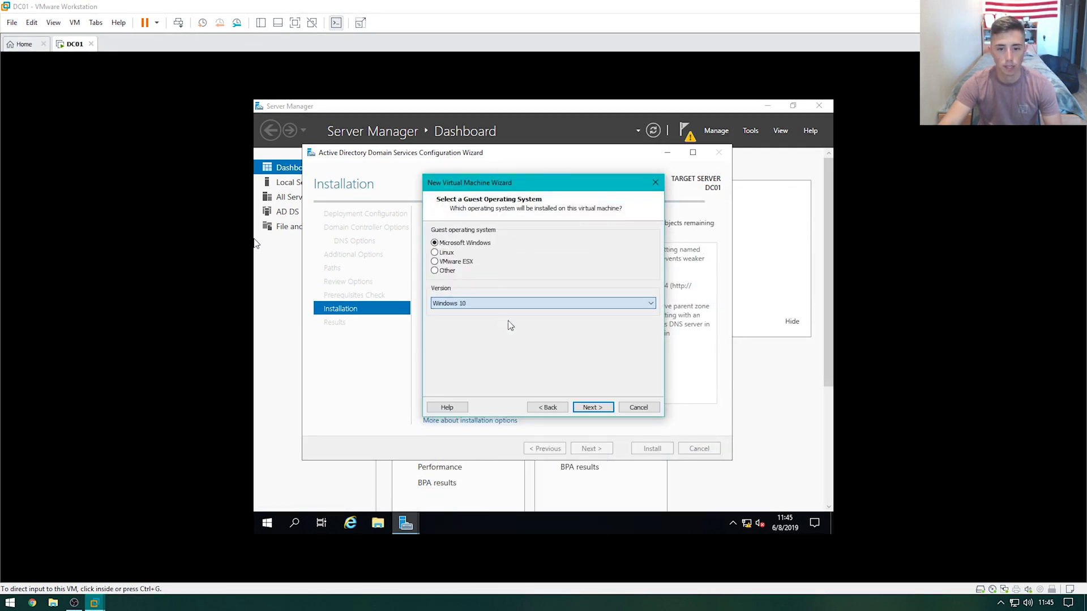
left_click(591, 407)
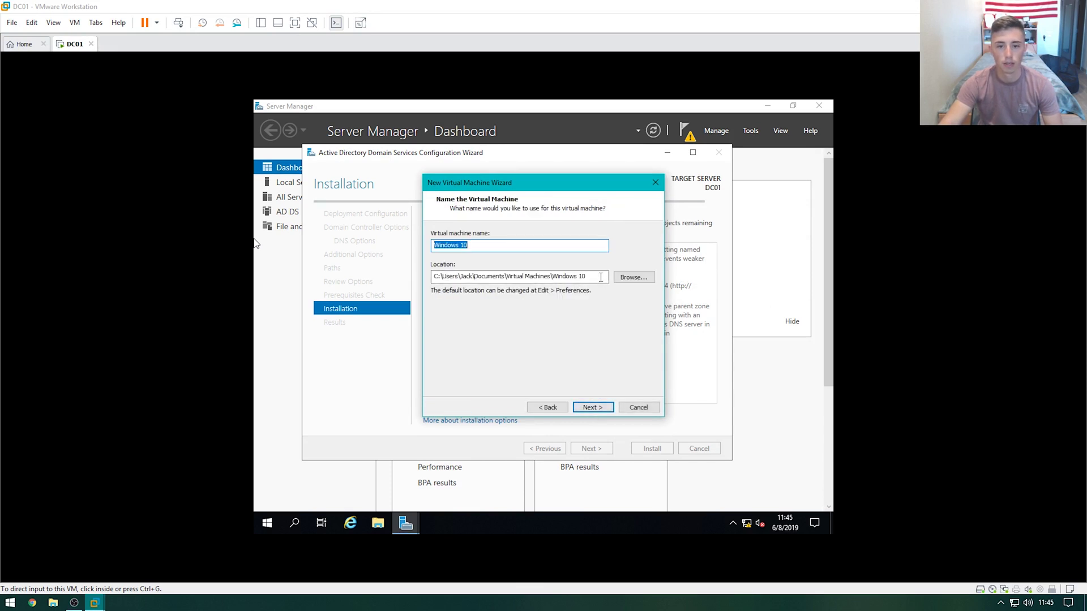
Name the machine PC01 and store it in a PC01 folder on Fast Storage (D:)
left_click(633, 277)
scroll(543, 318, "down", 3)
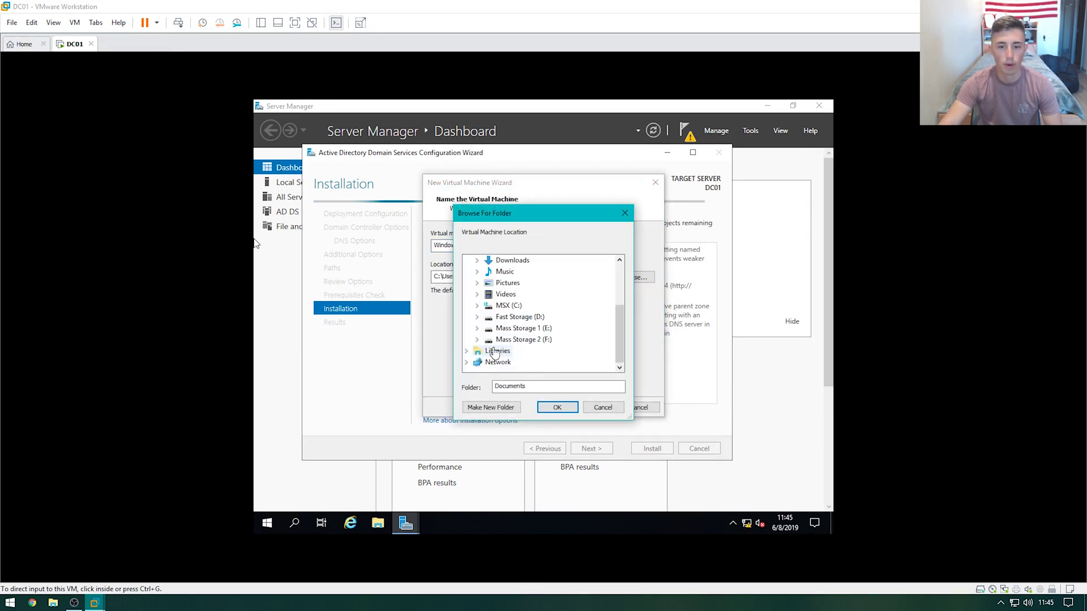
left_click(511, 318)
left_click(558, 407)
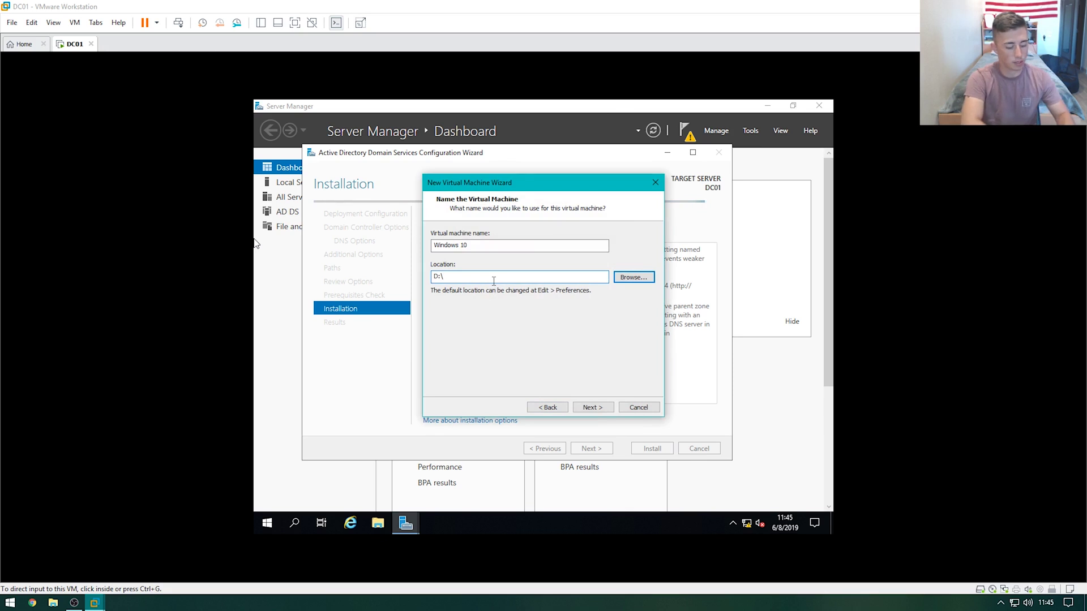
left_click(494, 281)
type("PC01")
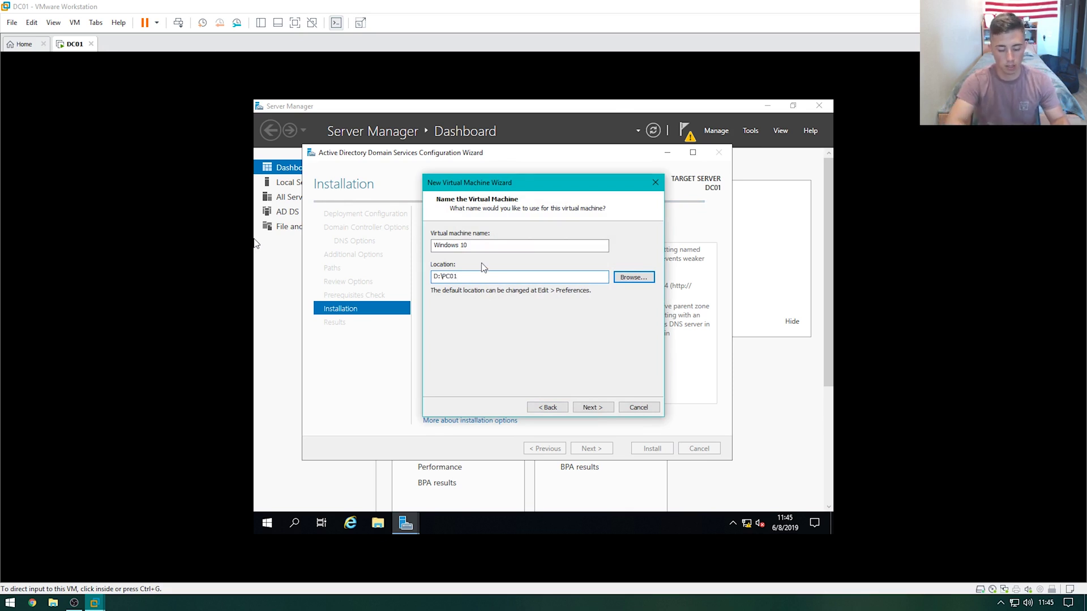
type("\\")
key("shift+Tab")
type("P")
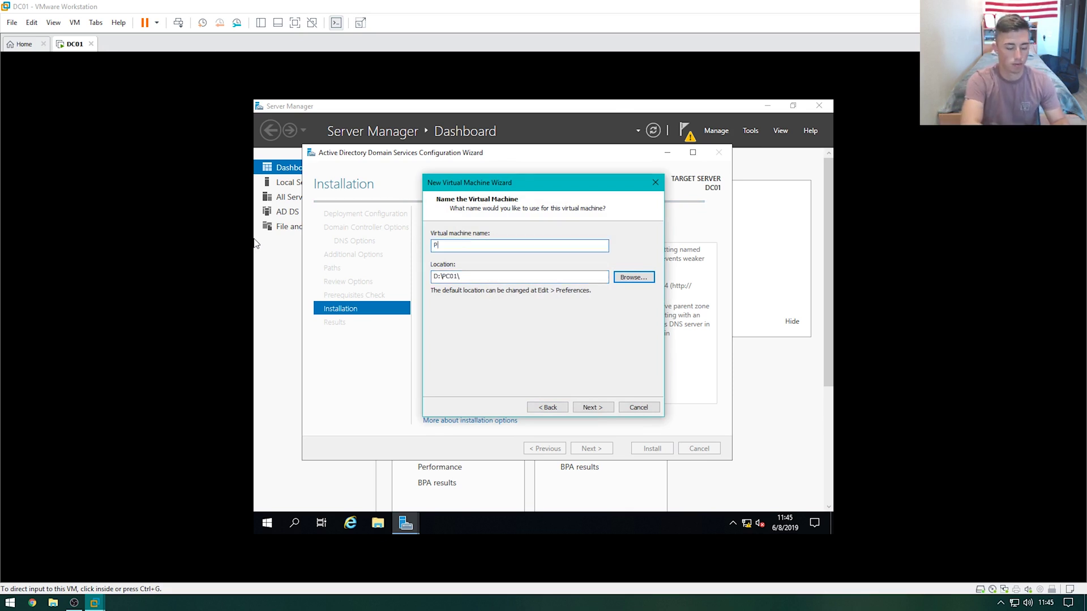
type("C01")
key("Return")
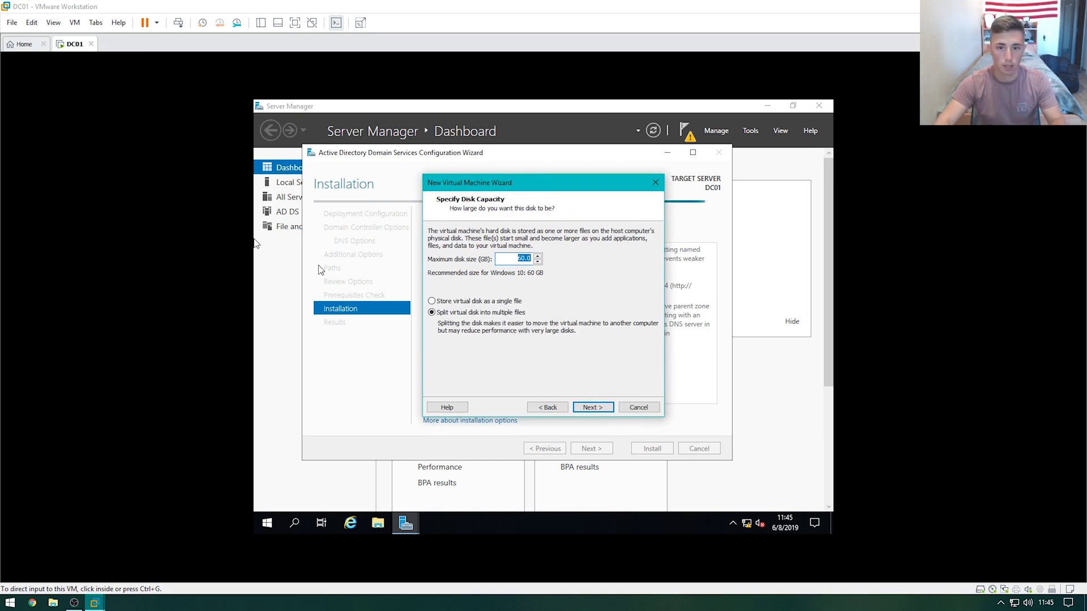
Keep the 60 GB disk, raise memory to 2 GB, finish the wizard and power on PC01
key("Return")
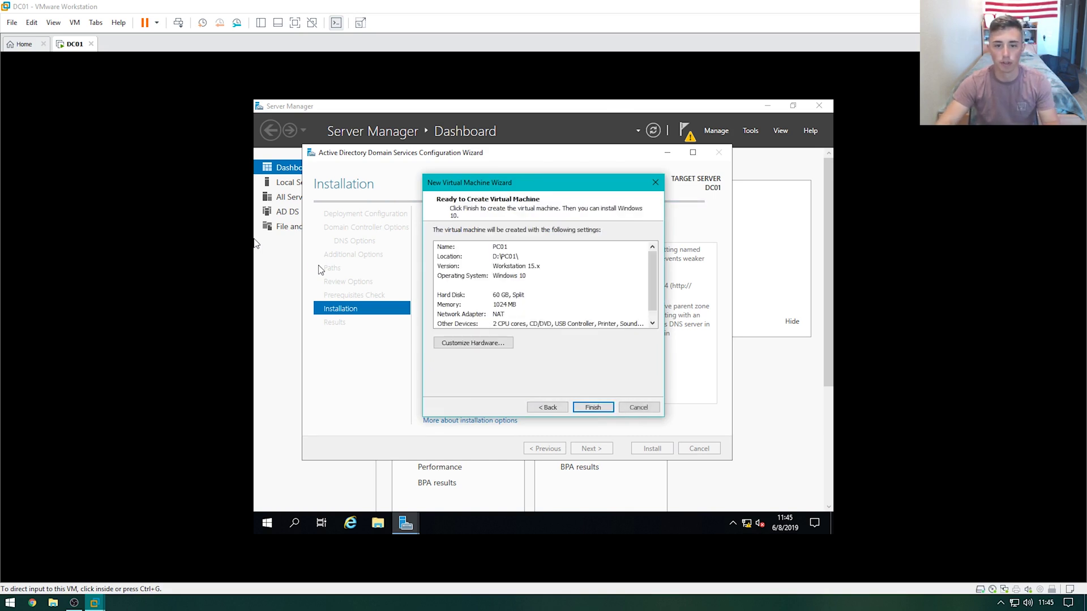
left_click(460, 344)
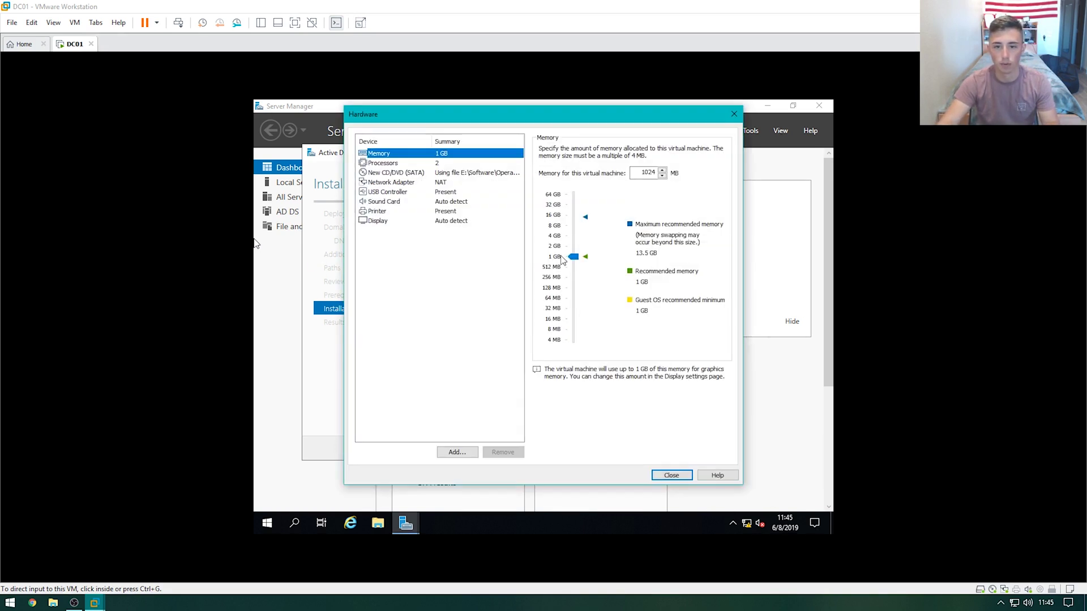
left_click(562, 250)
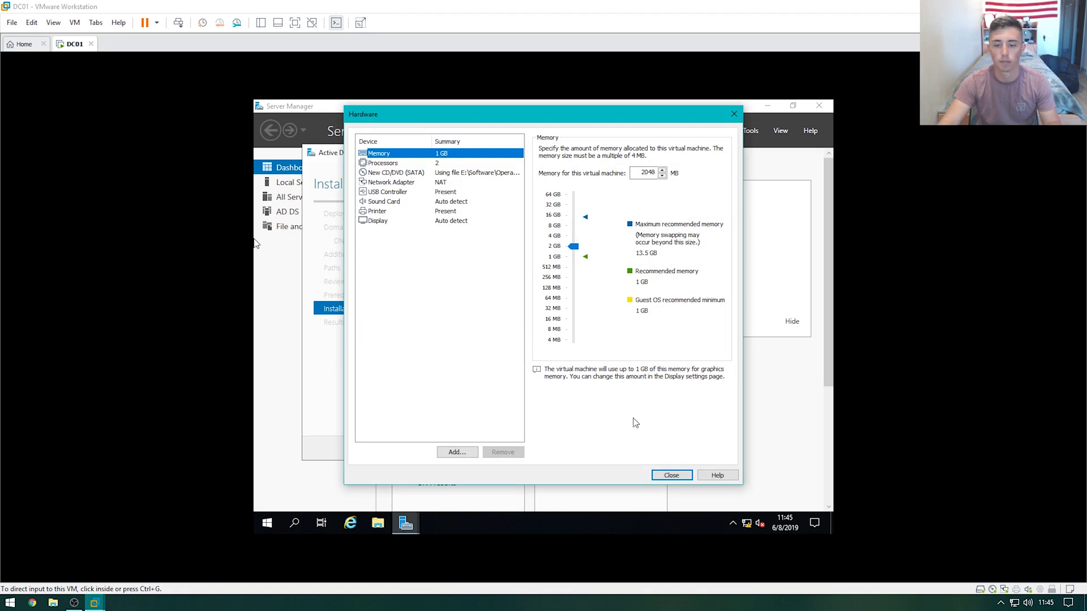
left_click(667, 473)
left_click(592, 408)
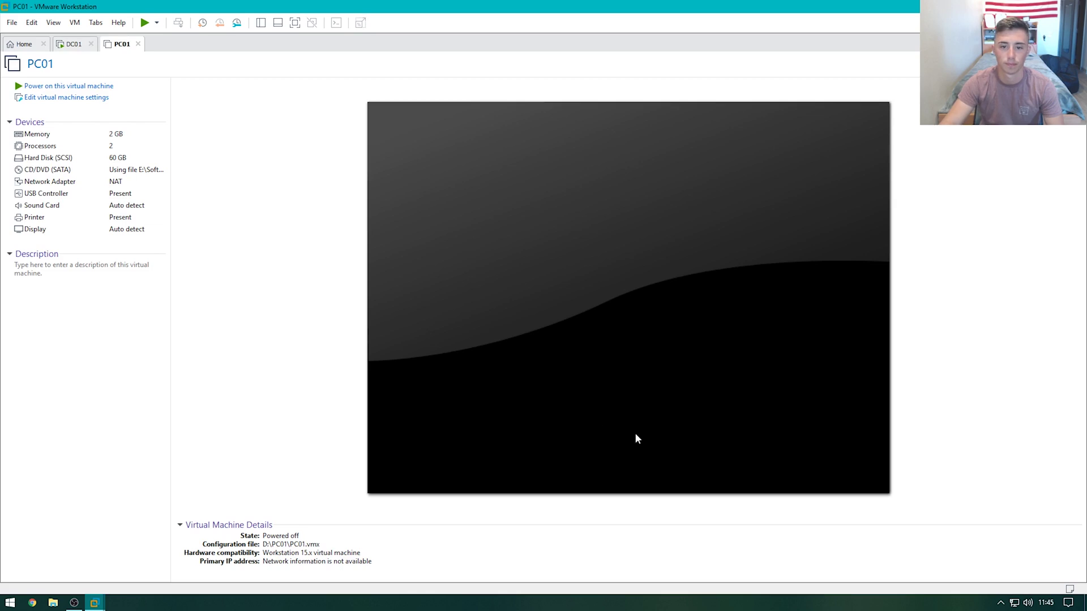
left_click(98, 86)
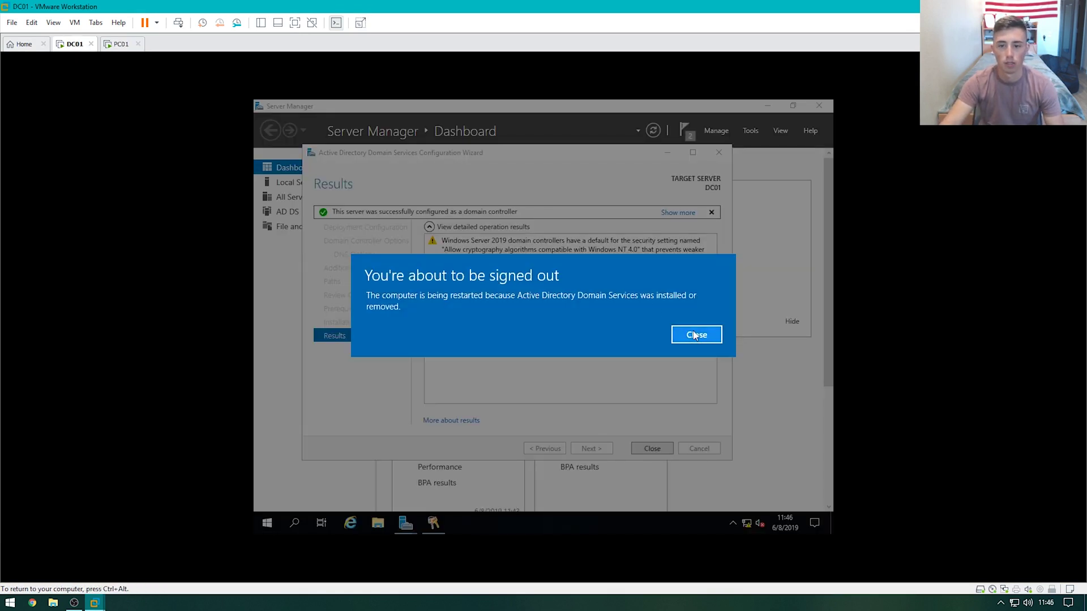
Dismiss DC01's sign-out notice so it restarts, then return to PC01's Windows Setup screen
left_click(696, 335)
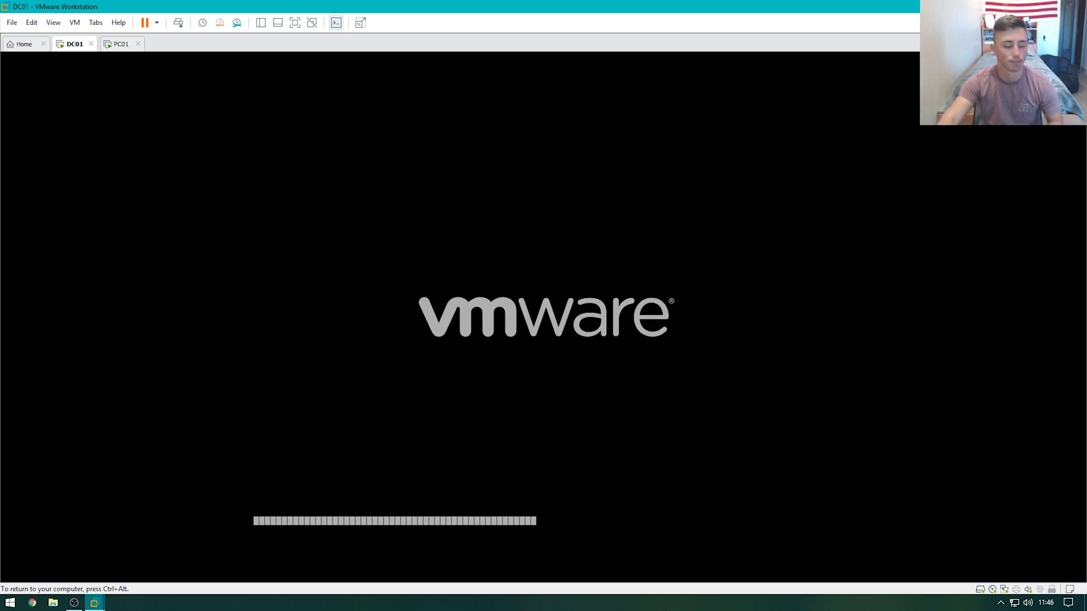
key("ctrl+alt")
left_click(120, 45)
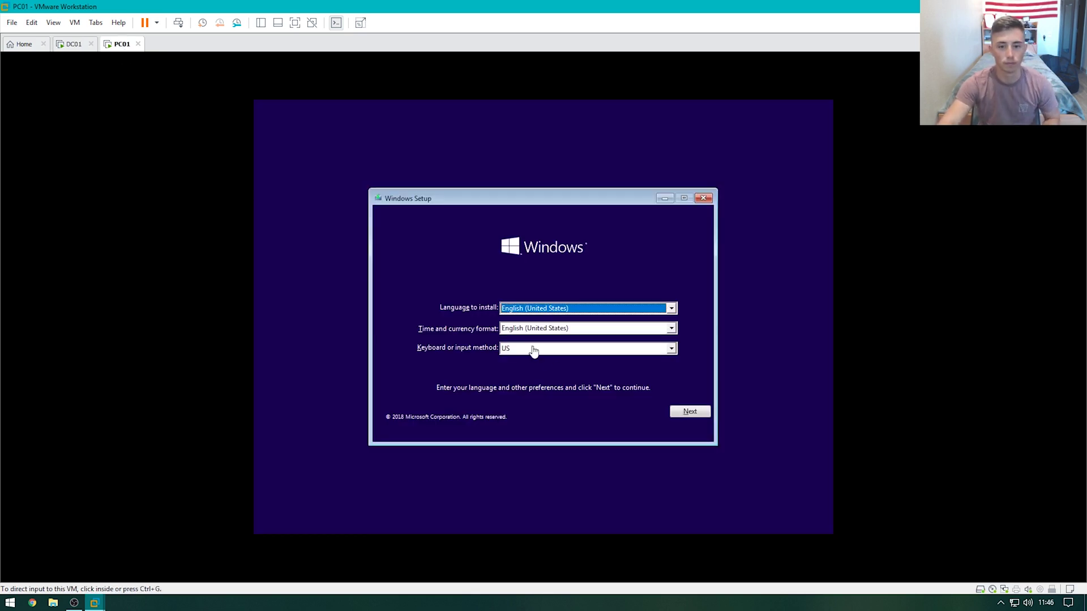
Accept English (United States) setup defaults and begin installing without a product key
left_click(689, 414)
left_click(691, 412)
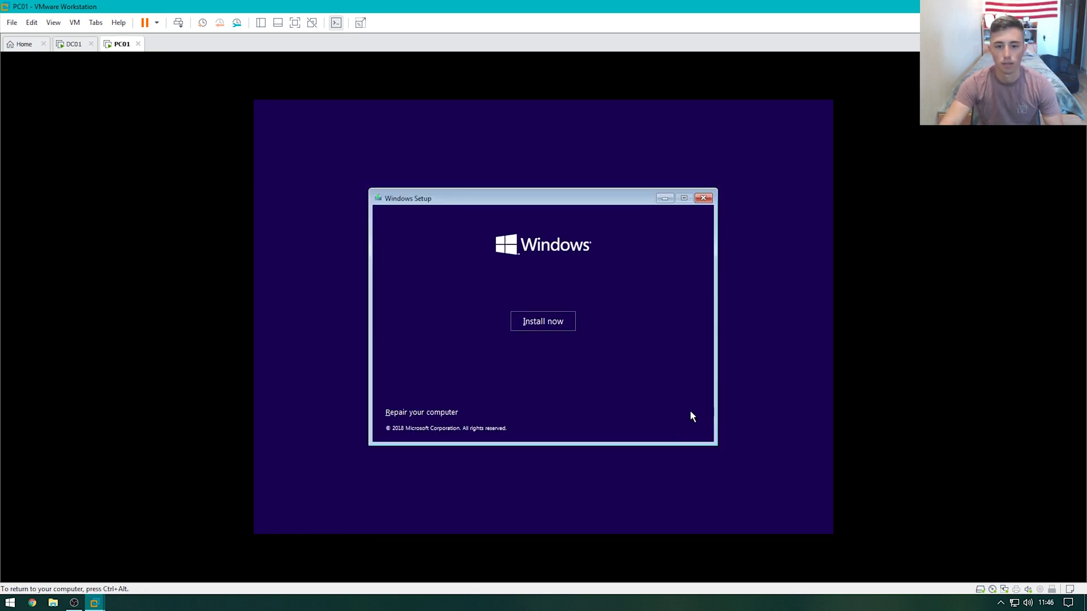
left_click(547, 319)
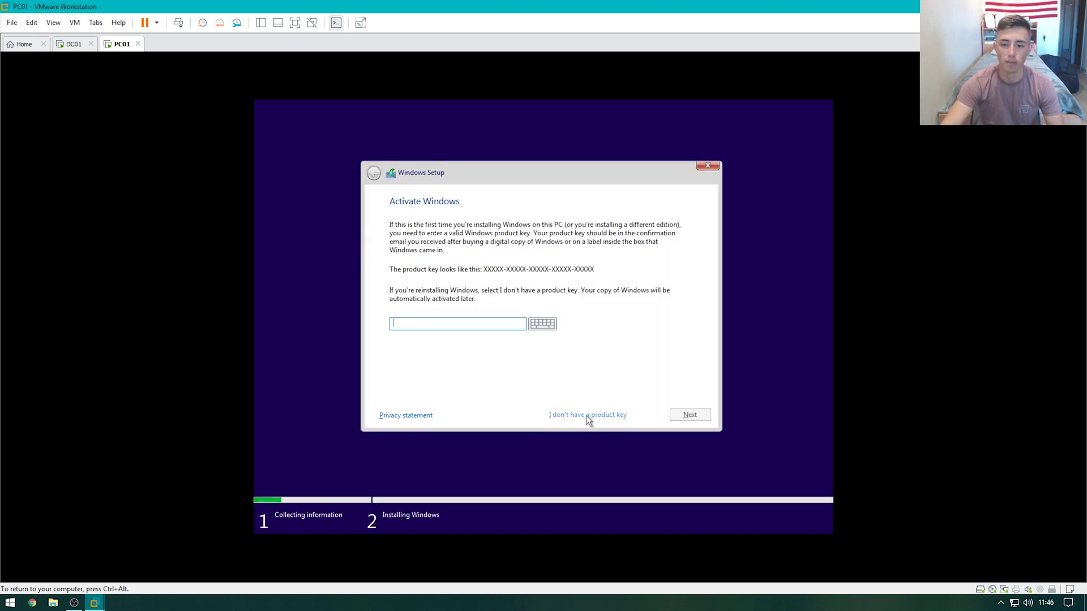
left_click(586, 416)
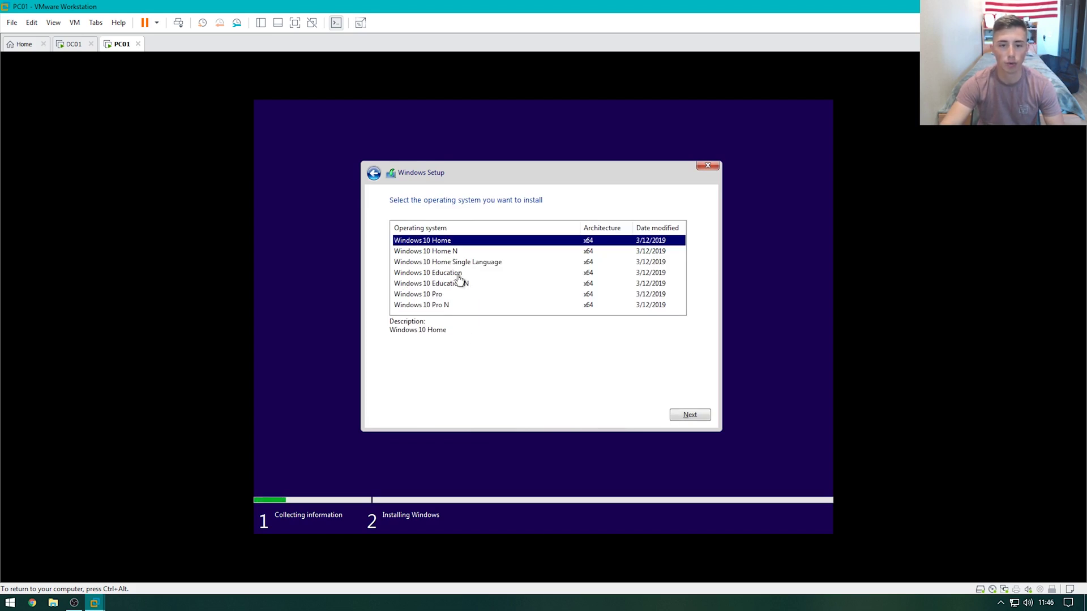
Choose Windows 10 Pro, accept the license, and run a custom install on the default disk
left_click(459, 295)
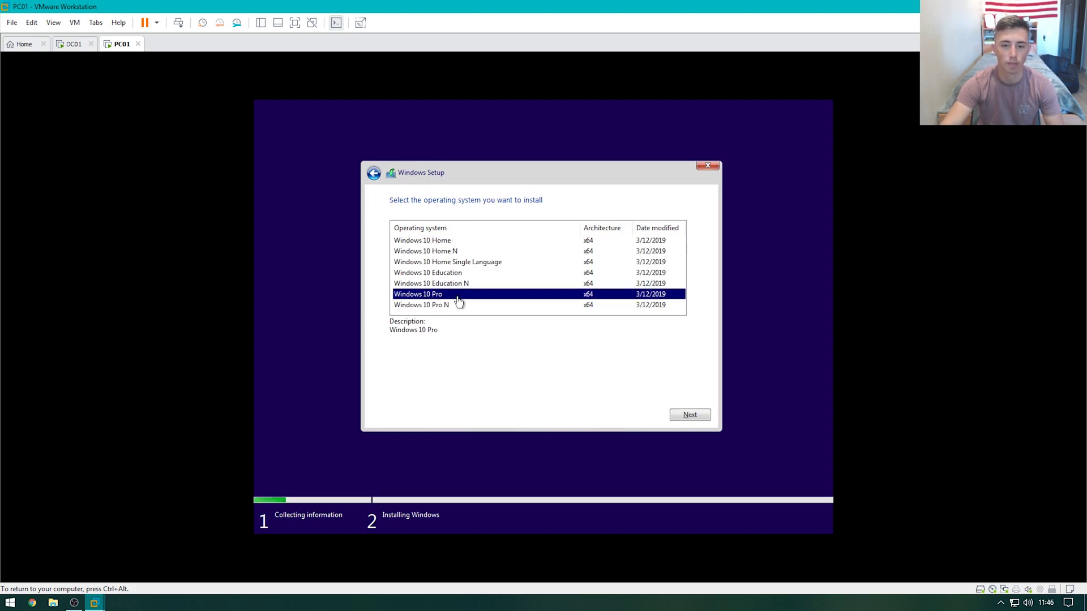
left_click(690, 415)
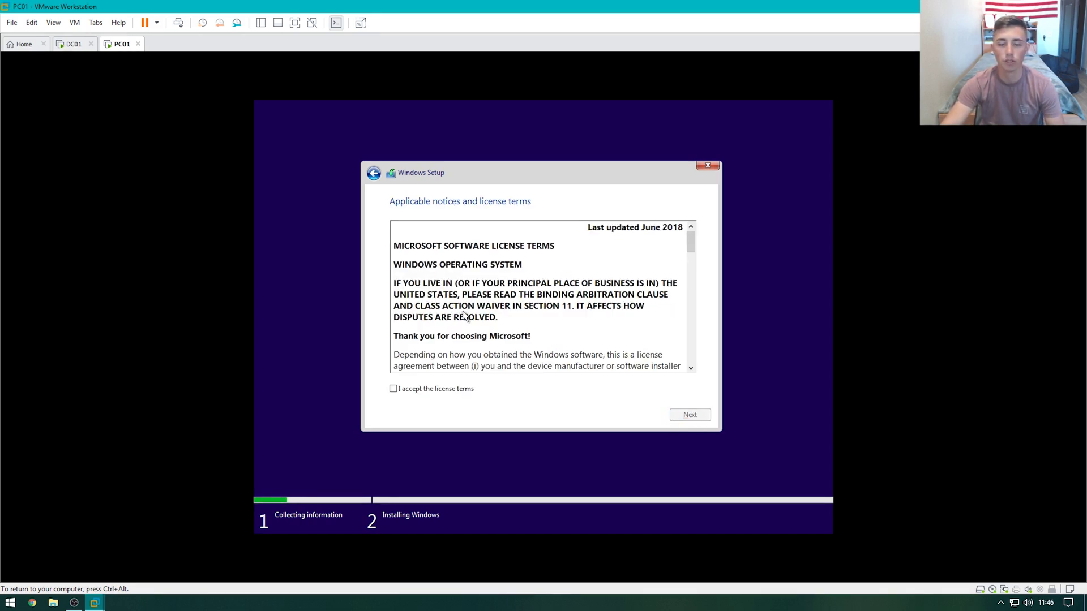
left_click(456, 390)
left_click(672, 414)
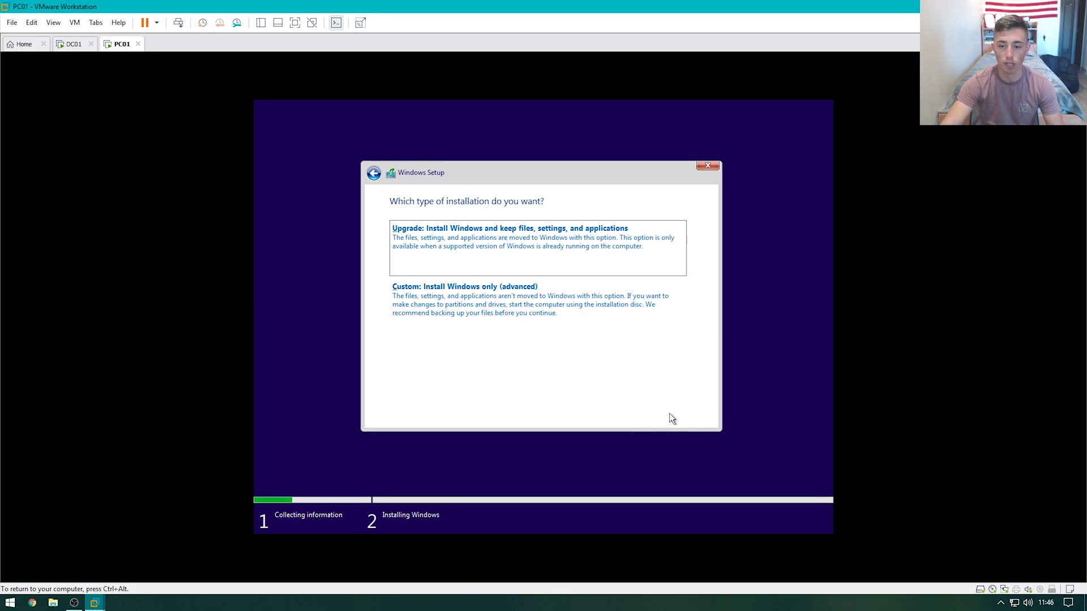
left_click(525, 326)
left_click(674, 413)
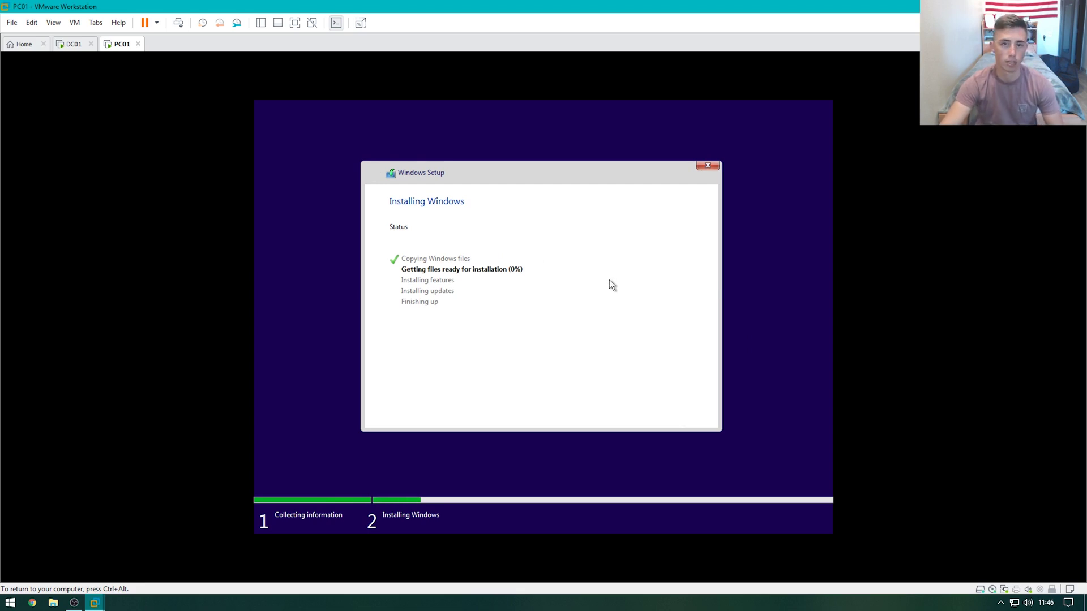
key("ctrl+alt")
key("ctrl+shift+Tab")
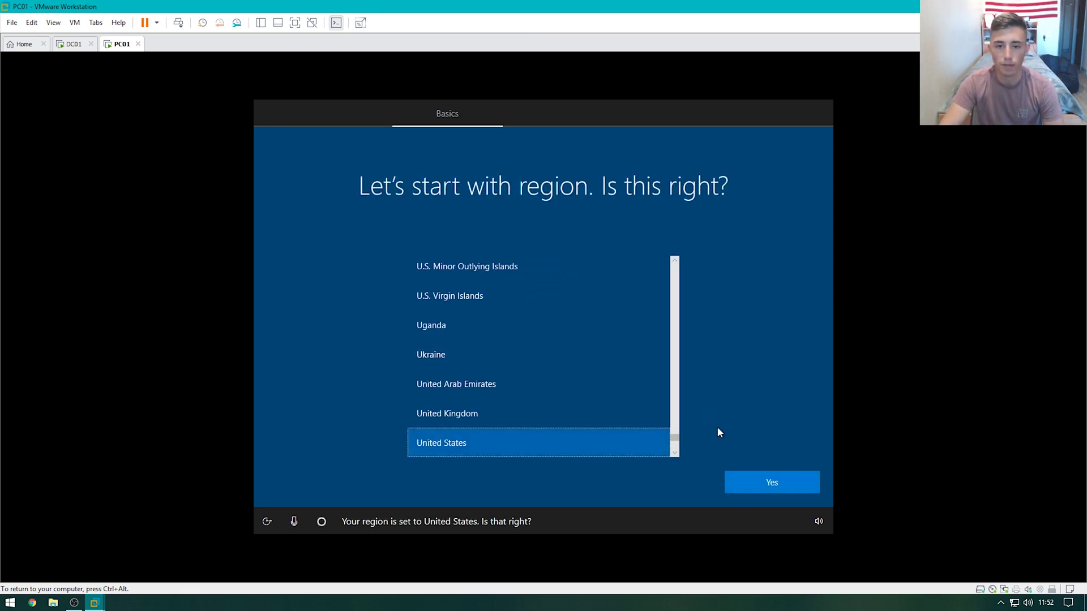
Confirm United States region and US keyboard, skip a second layout, and choose organization setup with domain join
left_click(762, 482)
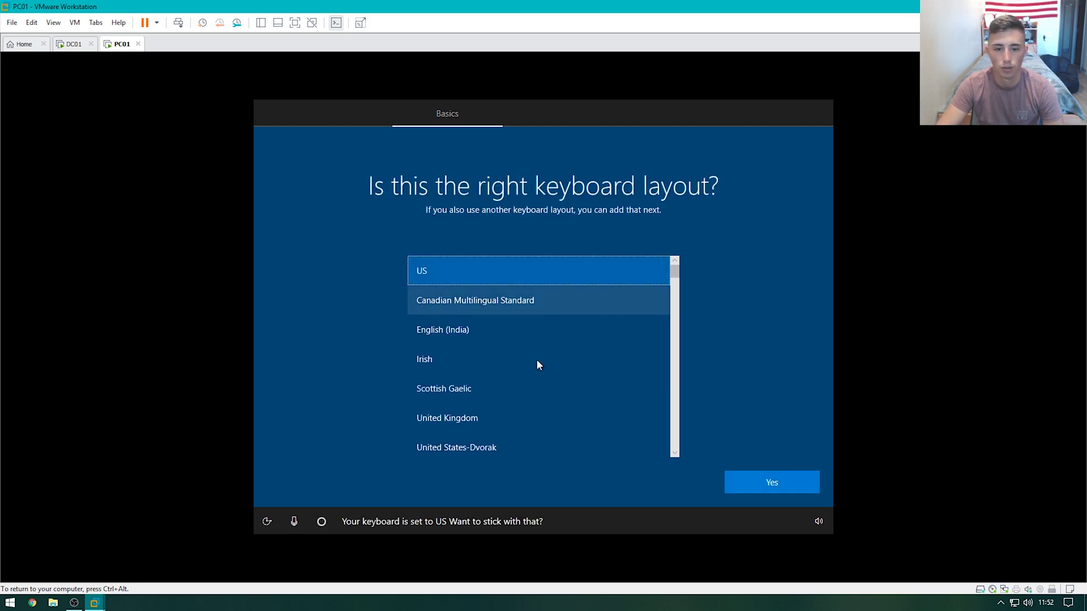
left_click(755, 476)
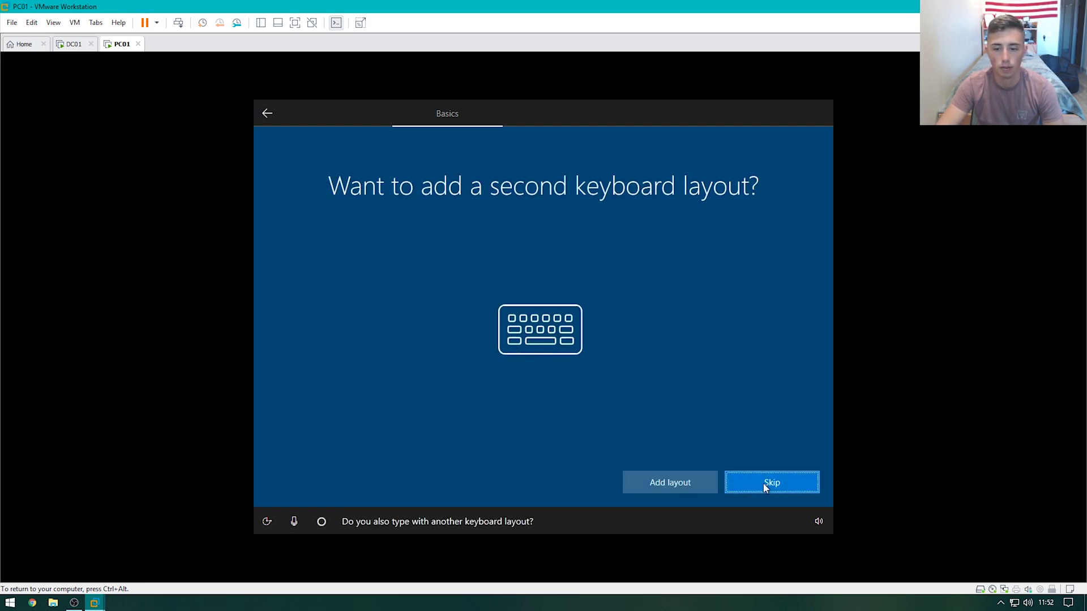
left_click(766, 483)
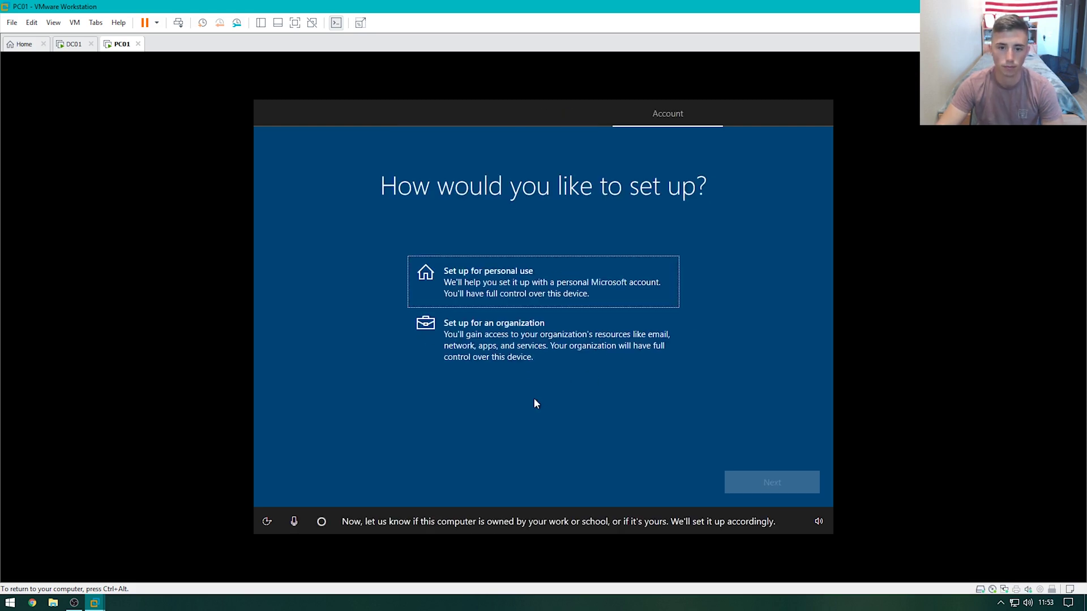
left_click(547, 354)
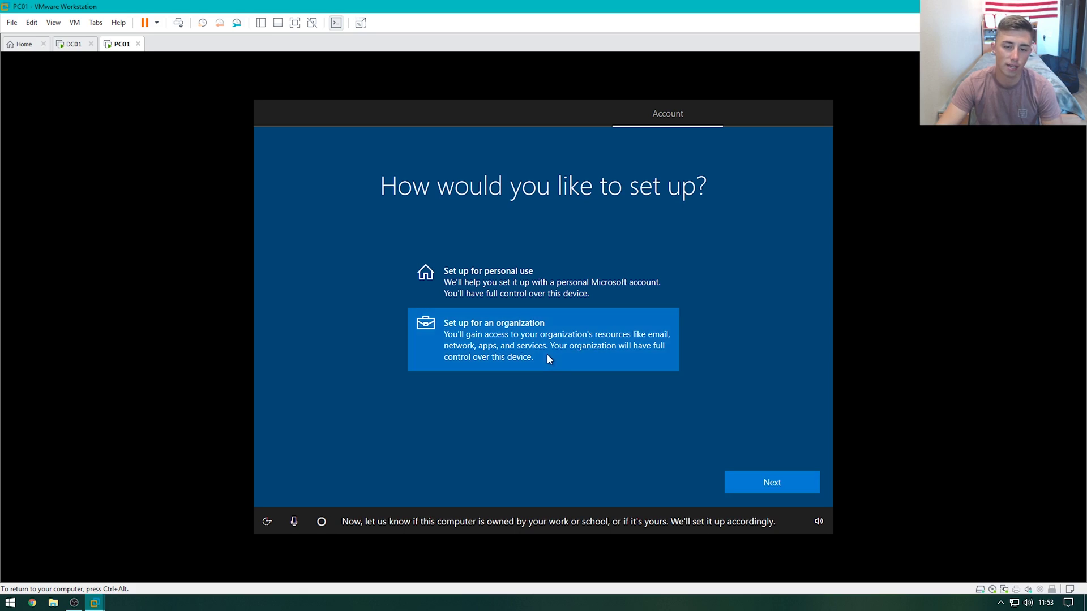
left_click(737, 476)
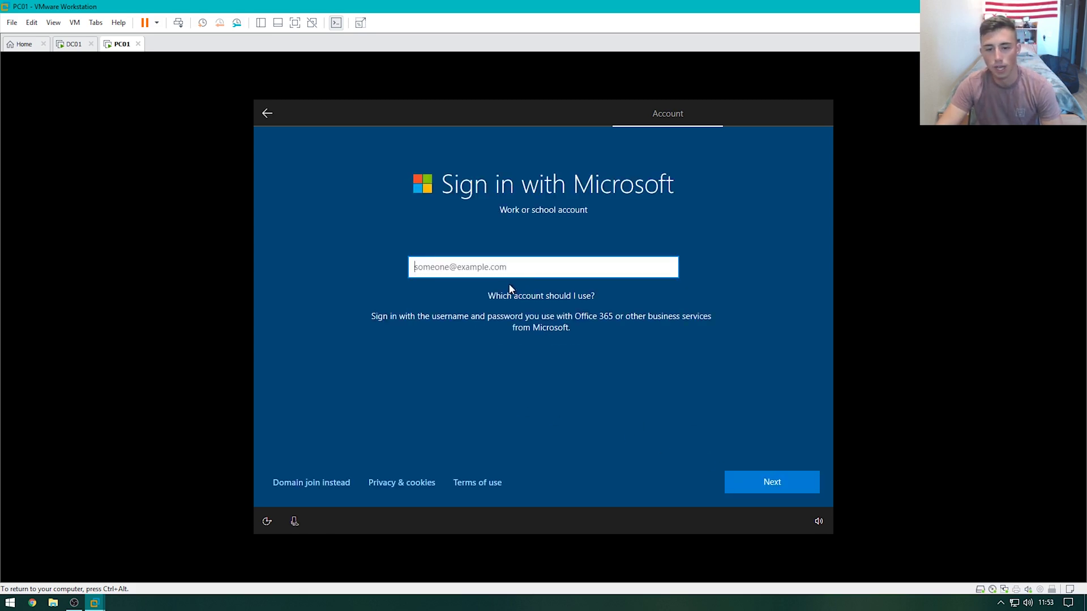
left_click(287, 485)
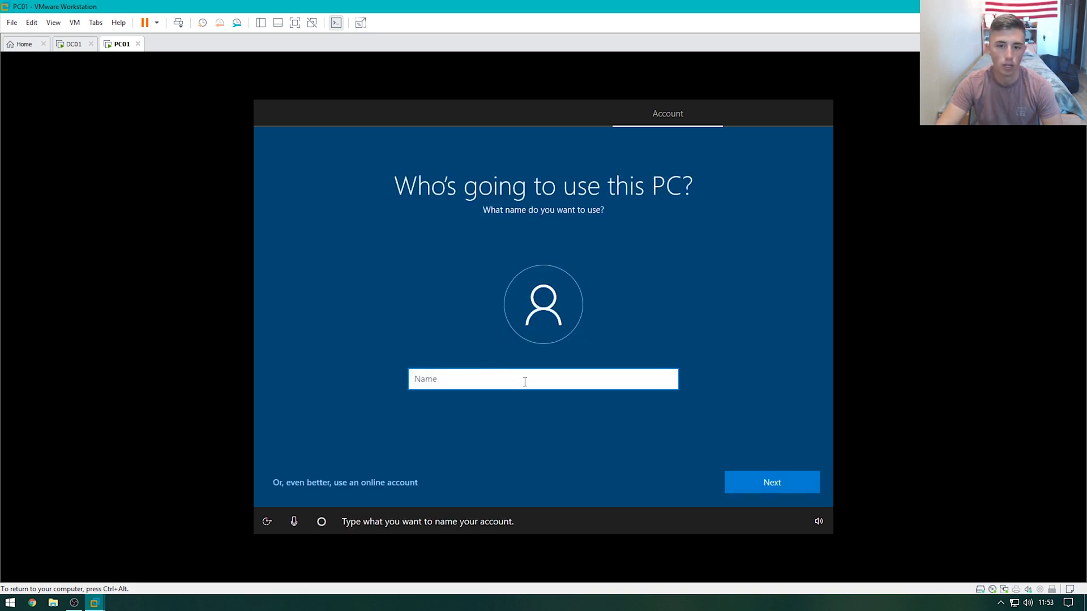
Create the local account 'admin' and set and confirm its password
type("admin")
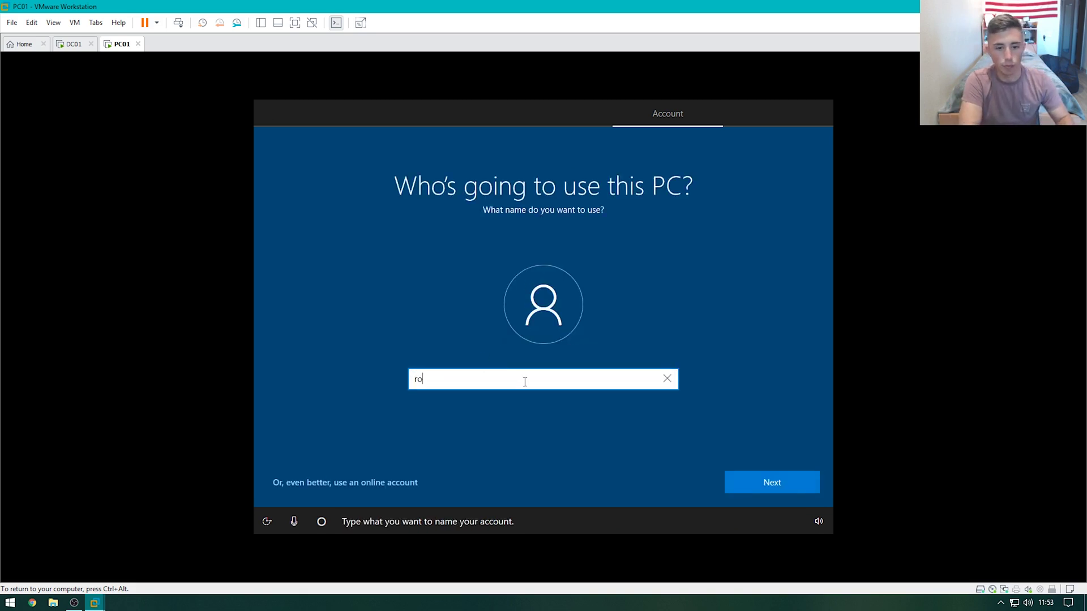
key("Return")
type("Pa")
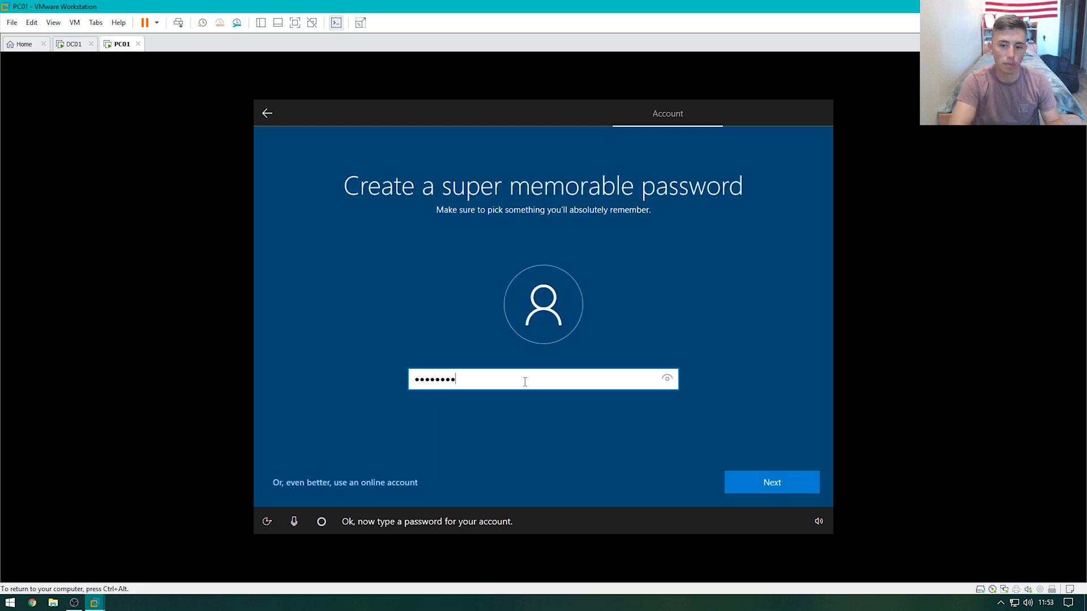
left_click(667, 380)
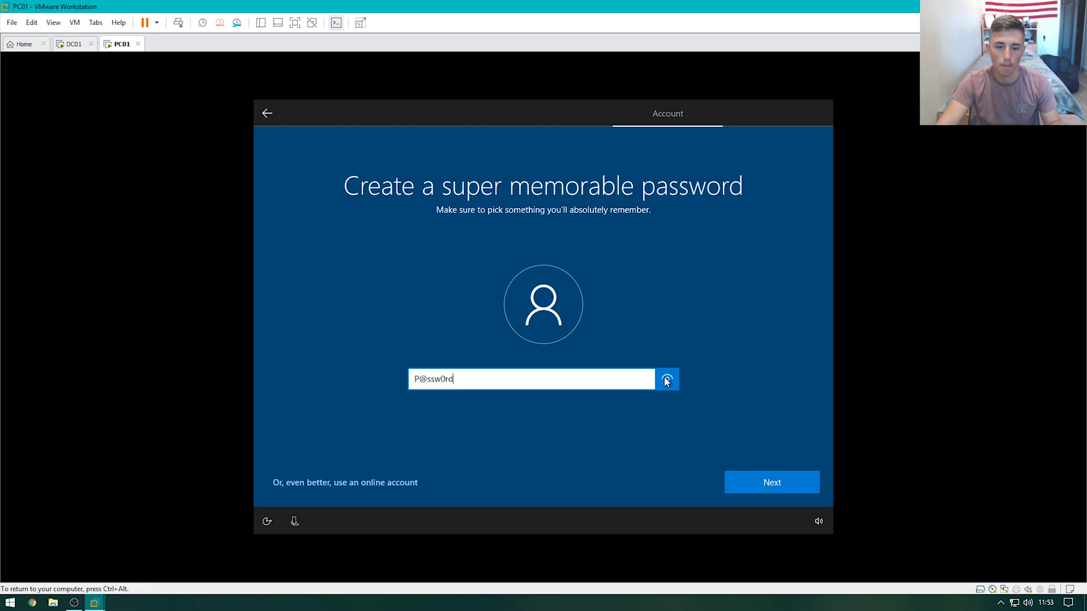
left_click(753, 487)
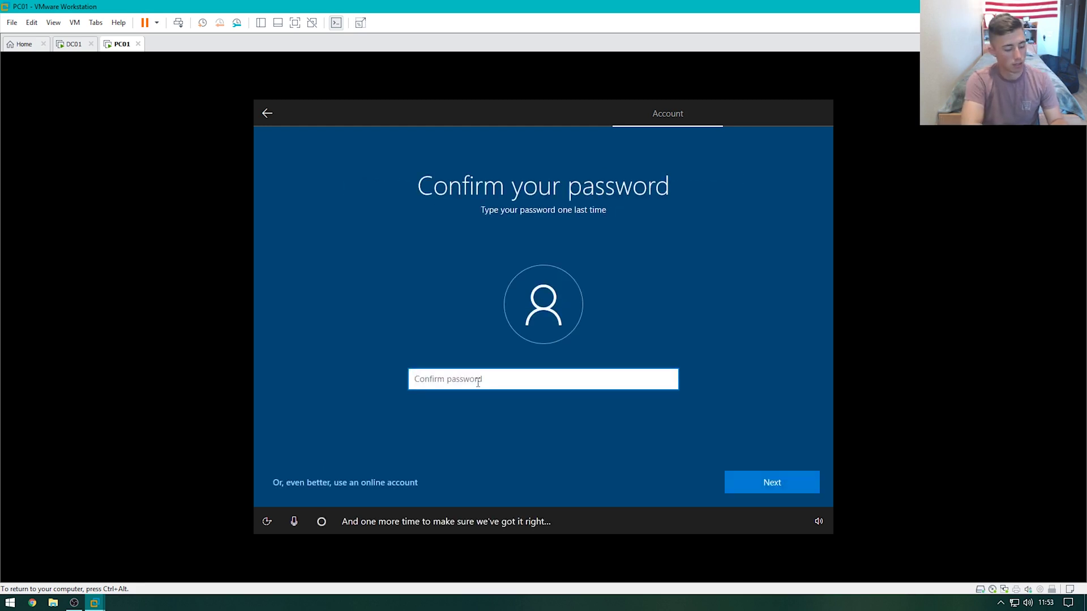
type("Password")
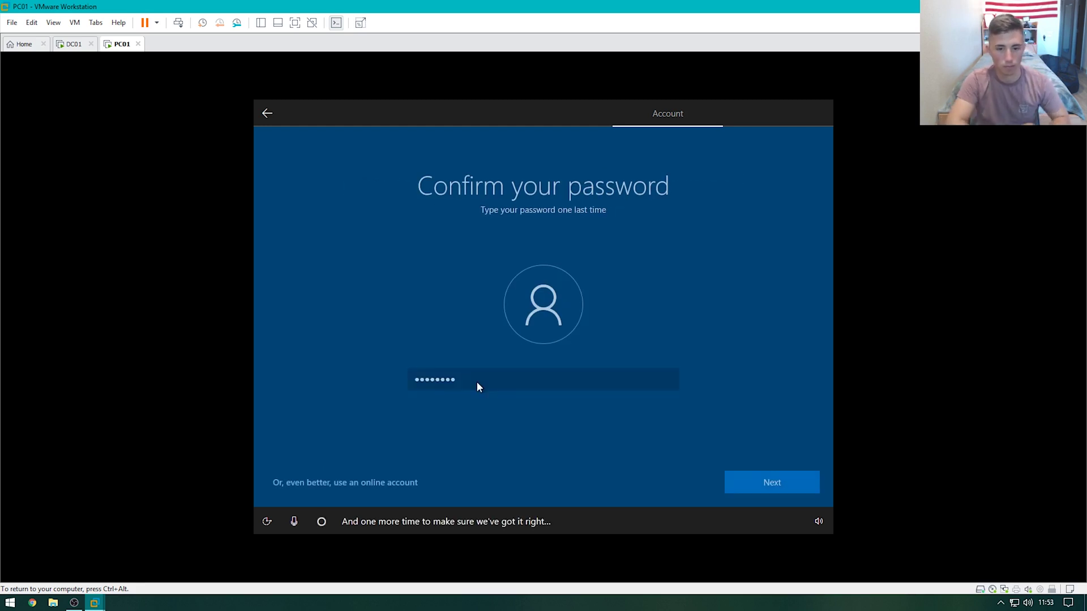
key("Return")
Answer the three security questions: first pet's name, birth city and childhood nickname
left_click(543, 392)
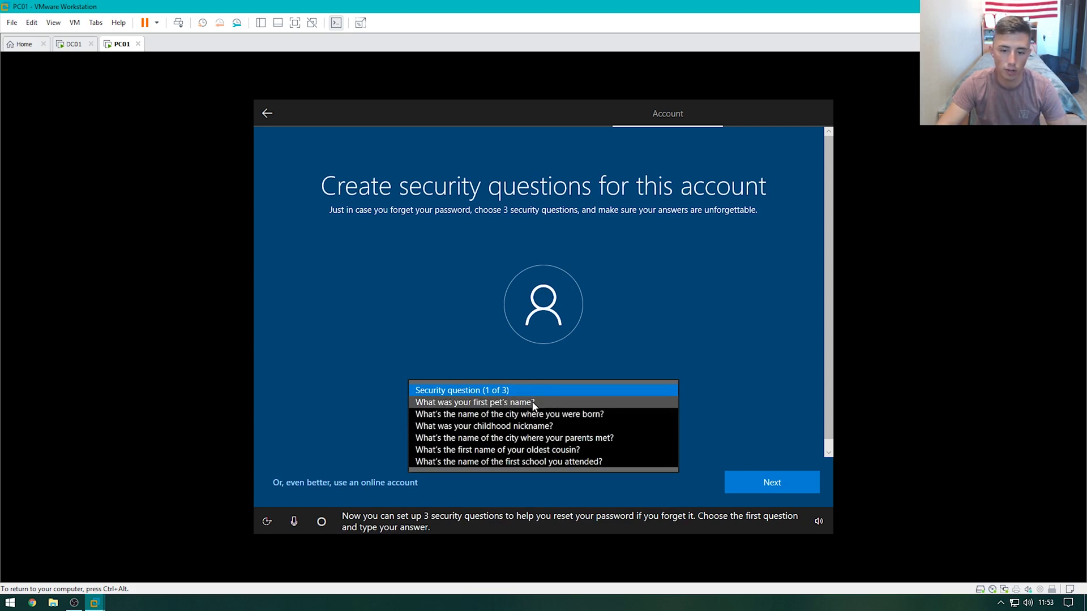
left_click(534, 403)
left_click(532, 428)
type("dog")
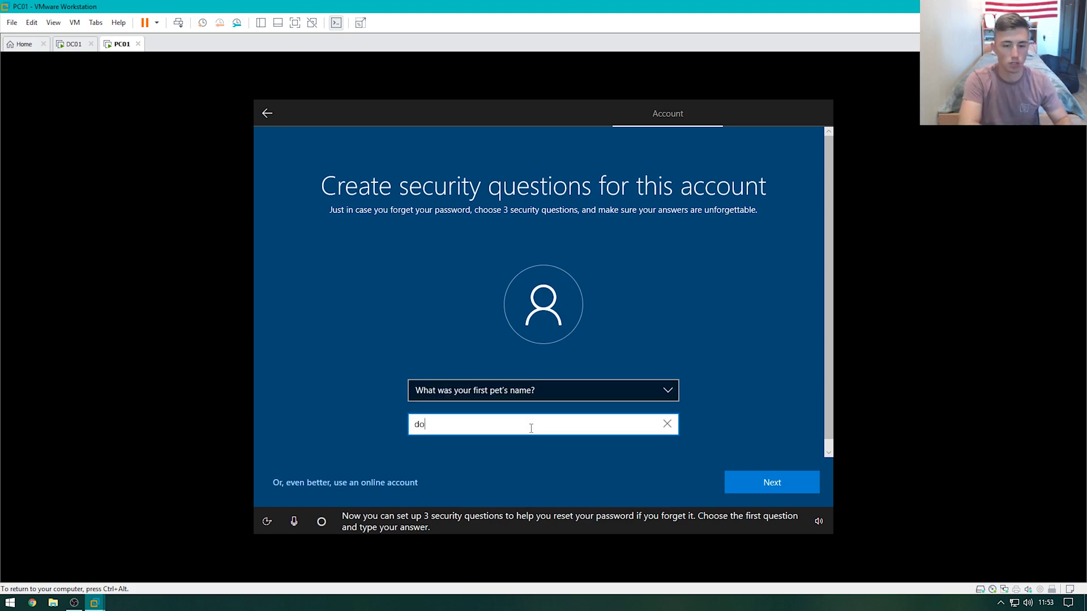
key("Return")
left_click(529, 393)
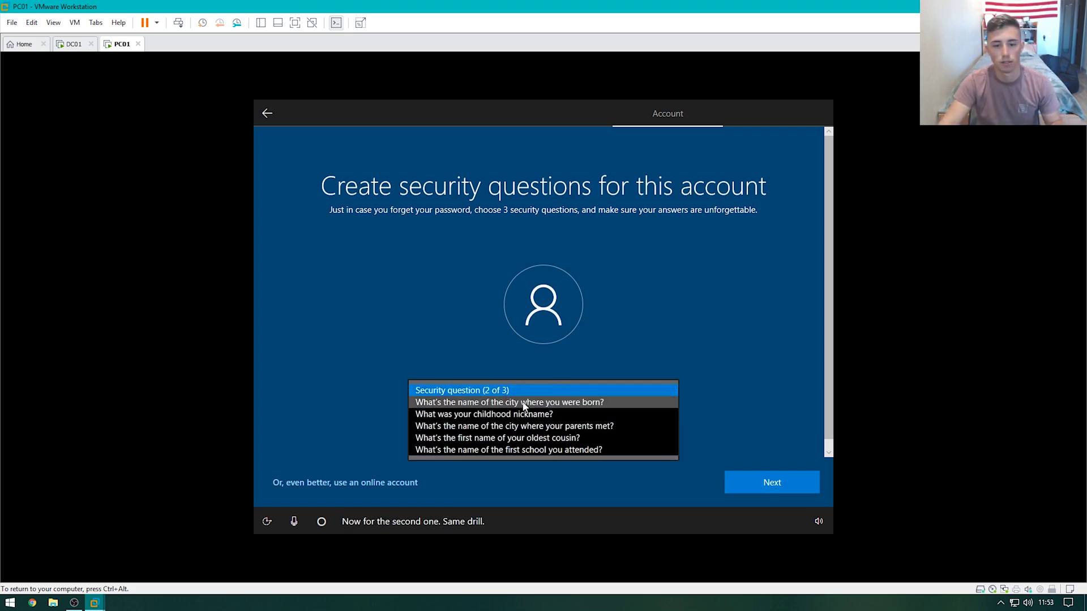
left_click(524, 403)
left_click(530, 432)
type("city")
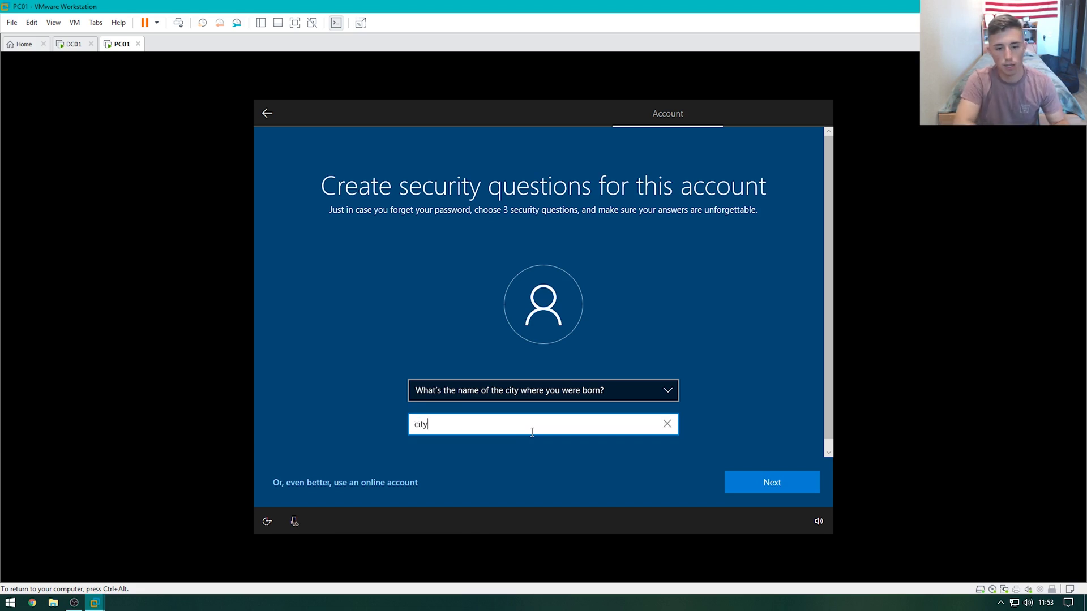
key("Return")
left_click(559, 392)
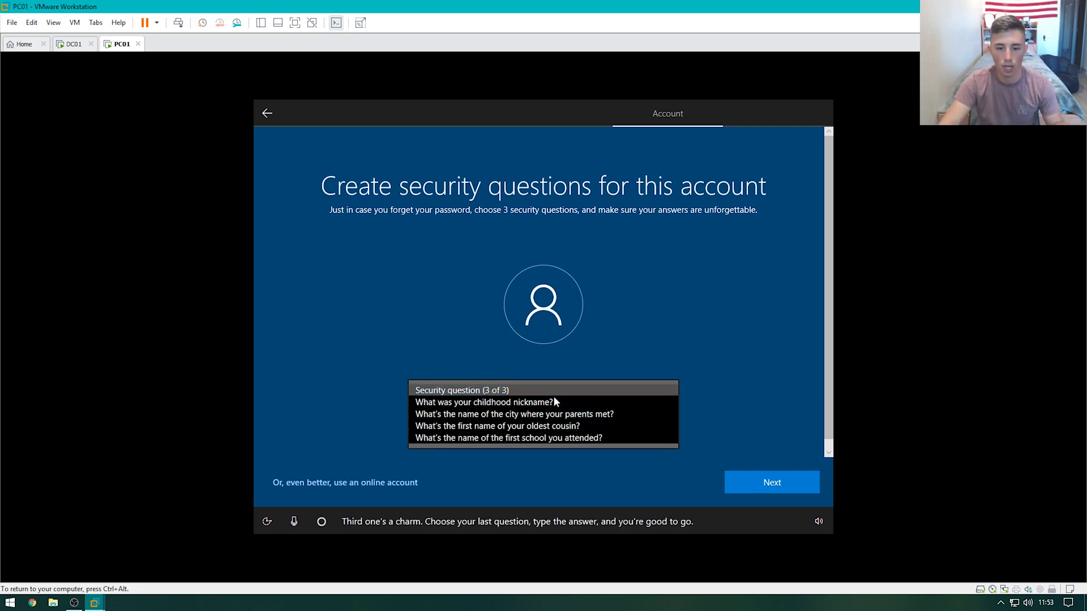
left_click(553, 402)
left_click(535, 420)
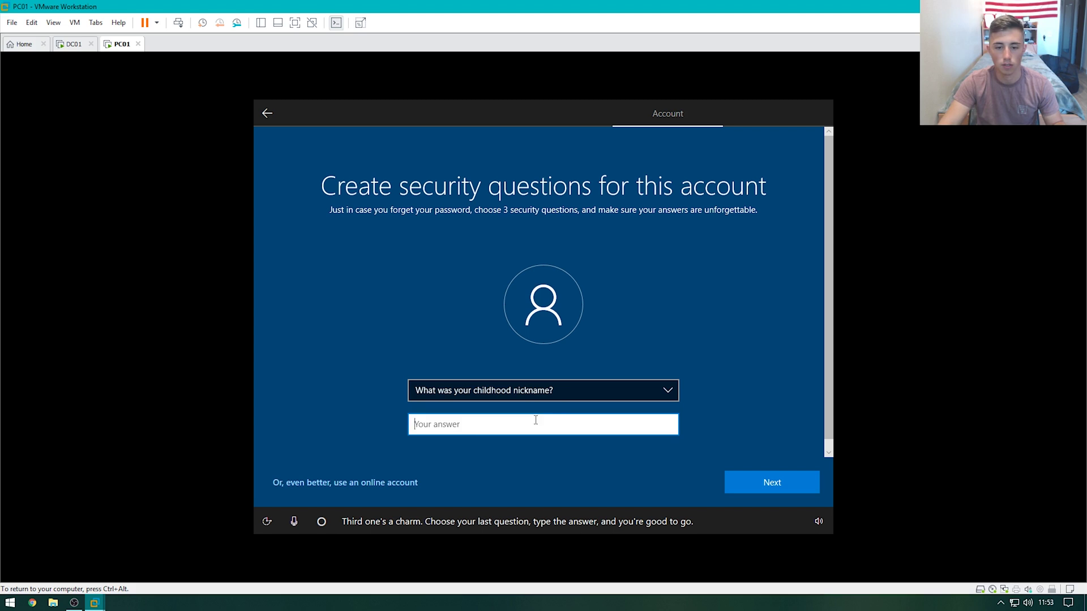
type("name")
key("Return")
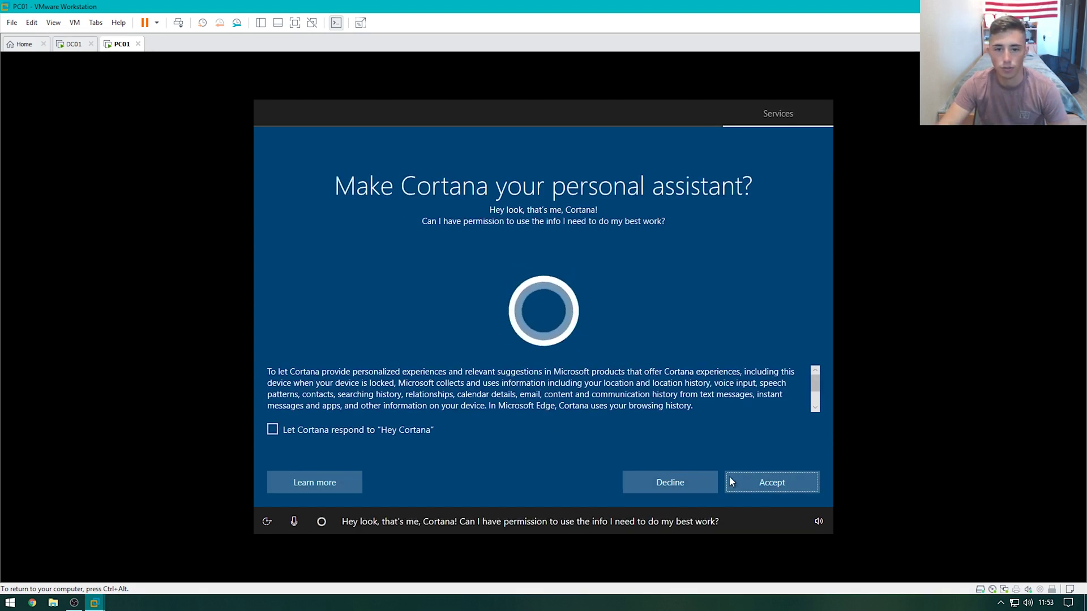
Decline Cortana and activity history, accept the privacy settings, and switch to DC01
left_click(688, 480)
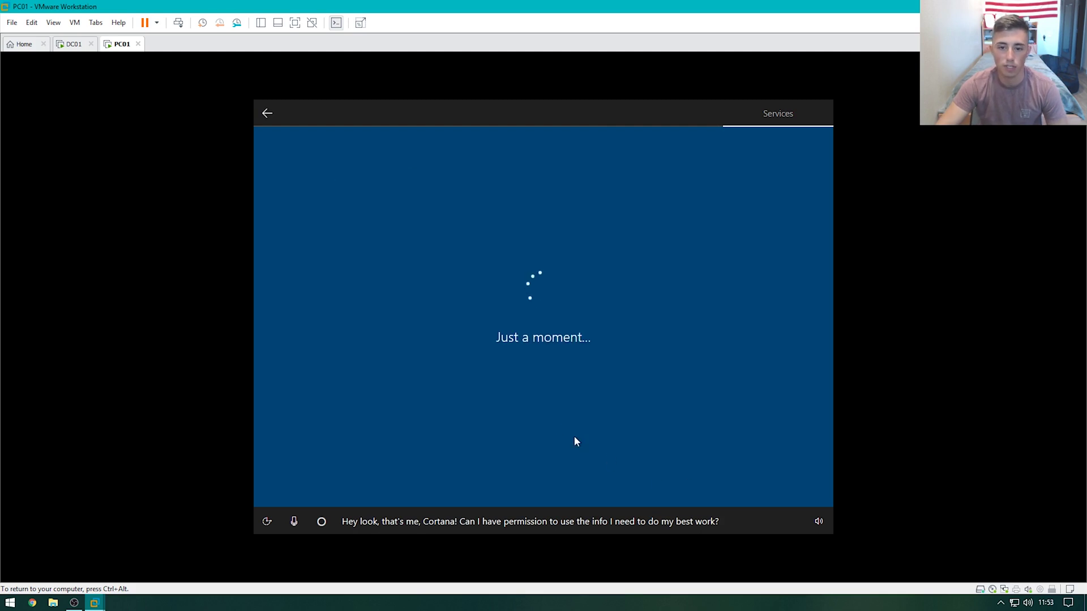
left_click(698, 481)
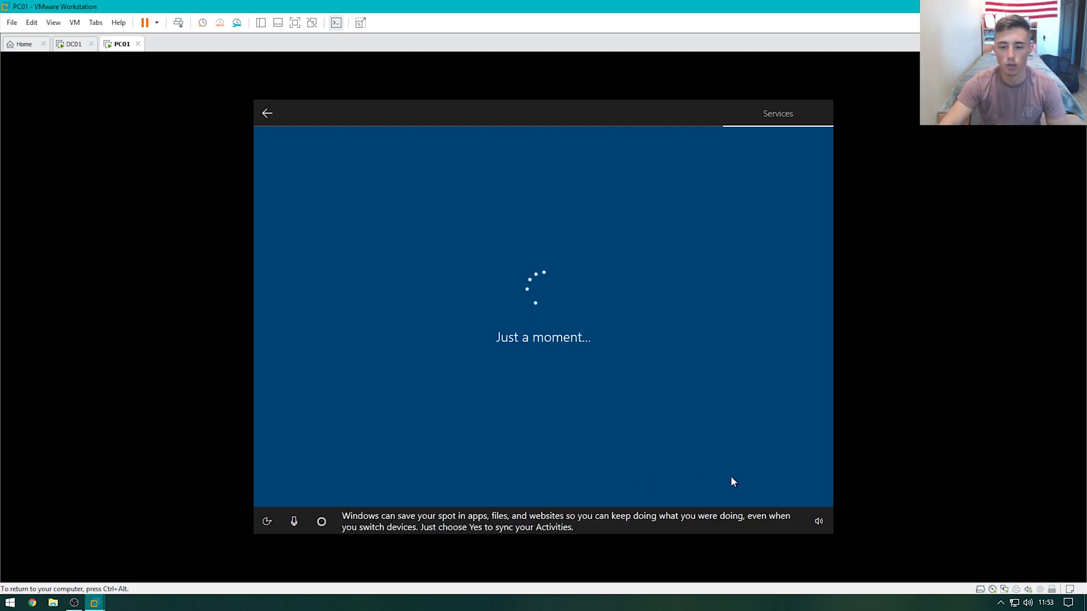
left_click(753, 480)
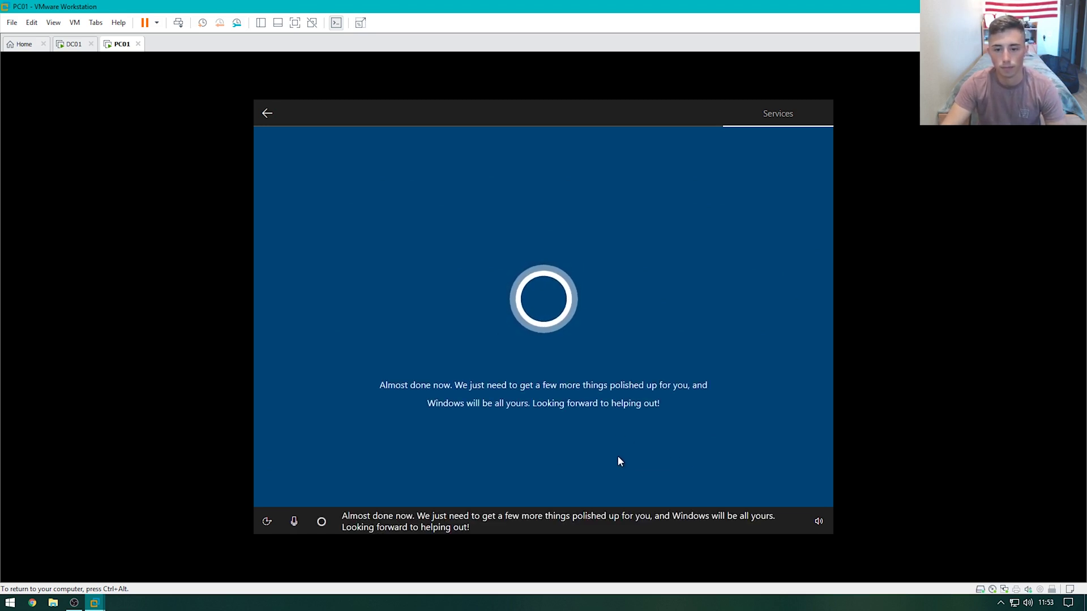
key("ctrl+alt")
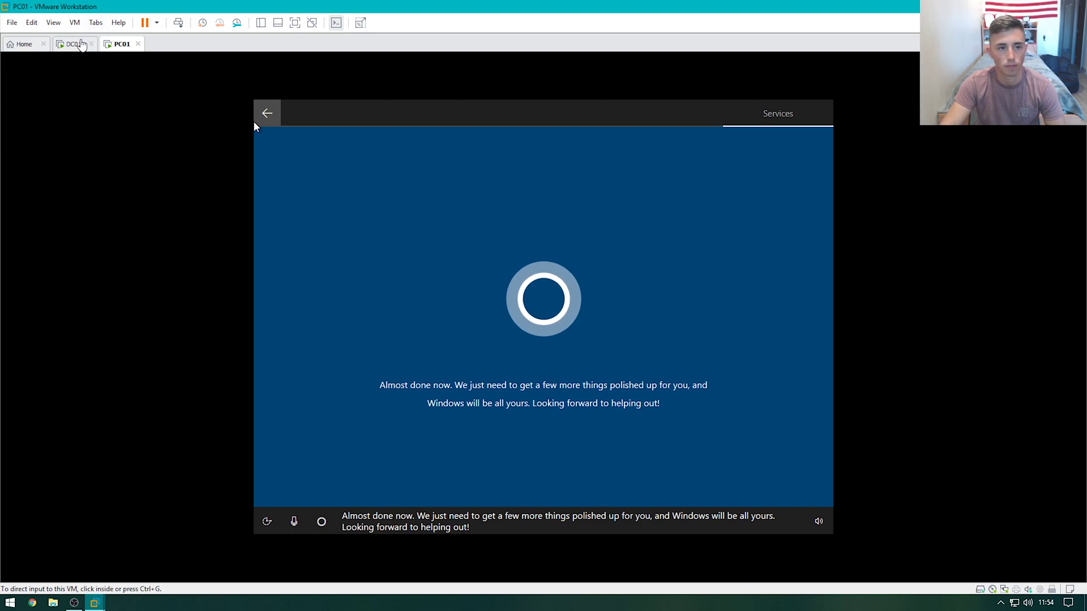
left_click(77, 43)
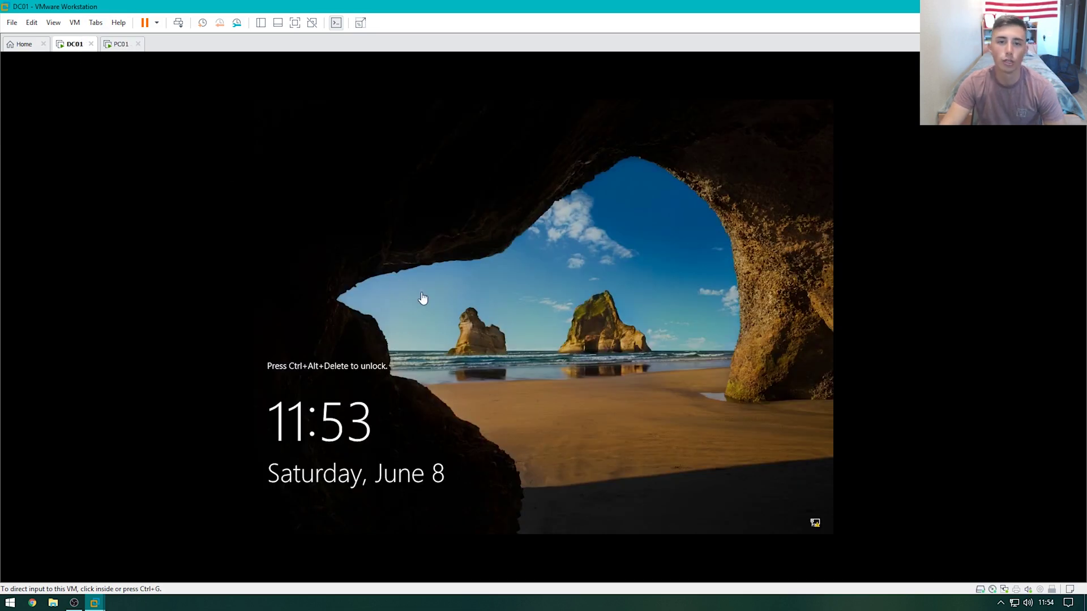
Sign in to DC01 as the JACKTASTIC Administrator using the administrator password
left_click(177, 23)
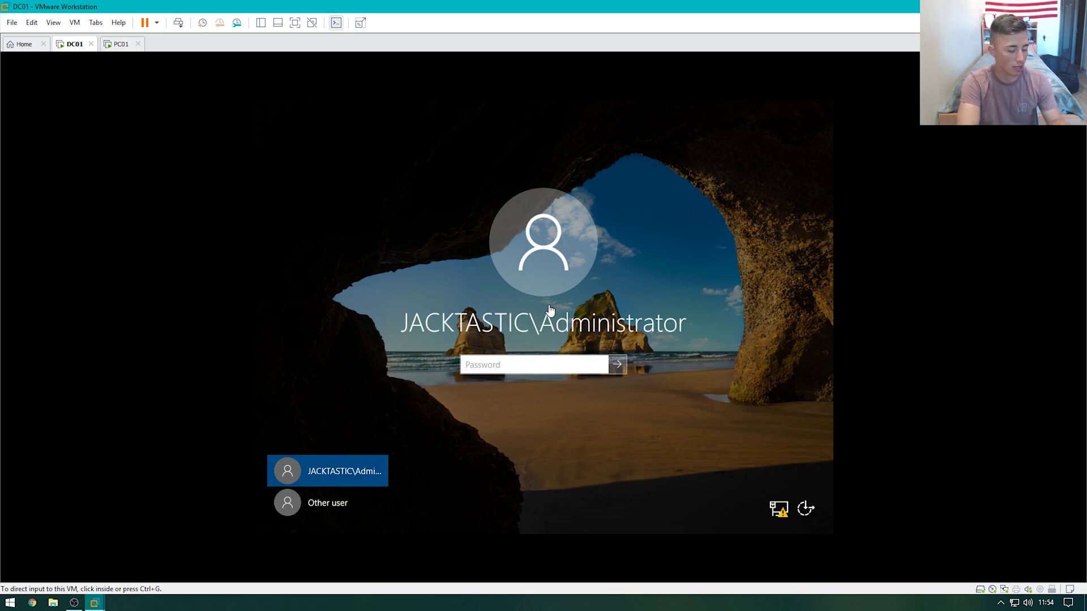
left_click(550, 309)
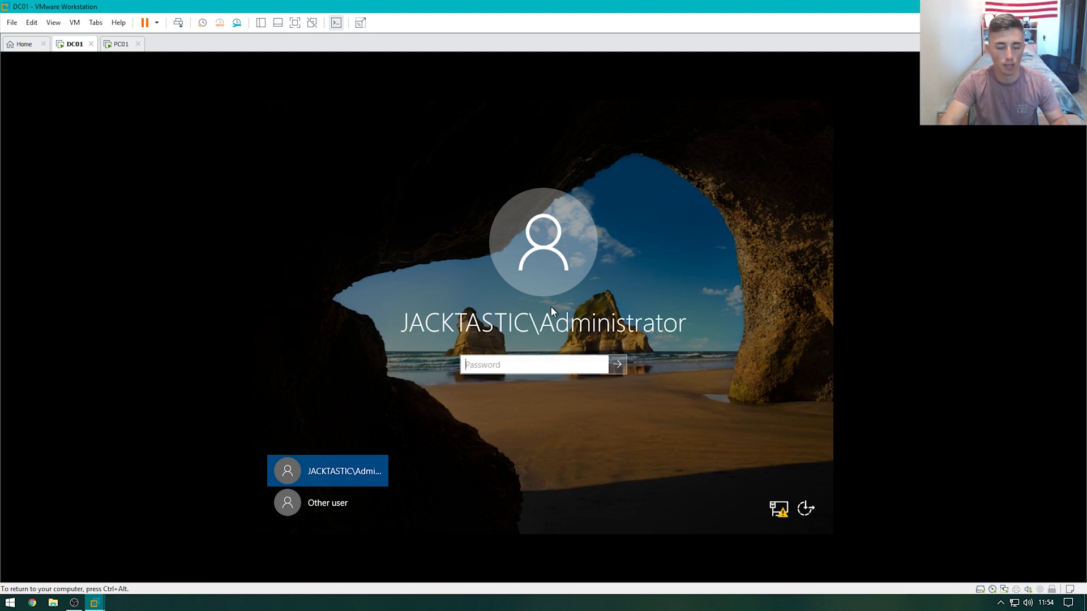
type("Password1")
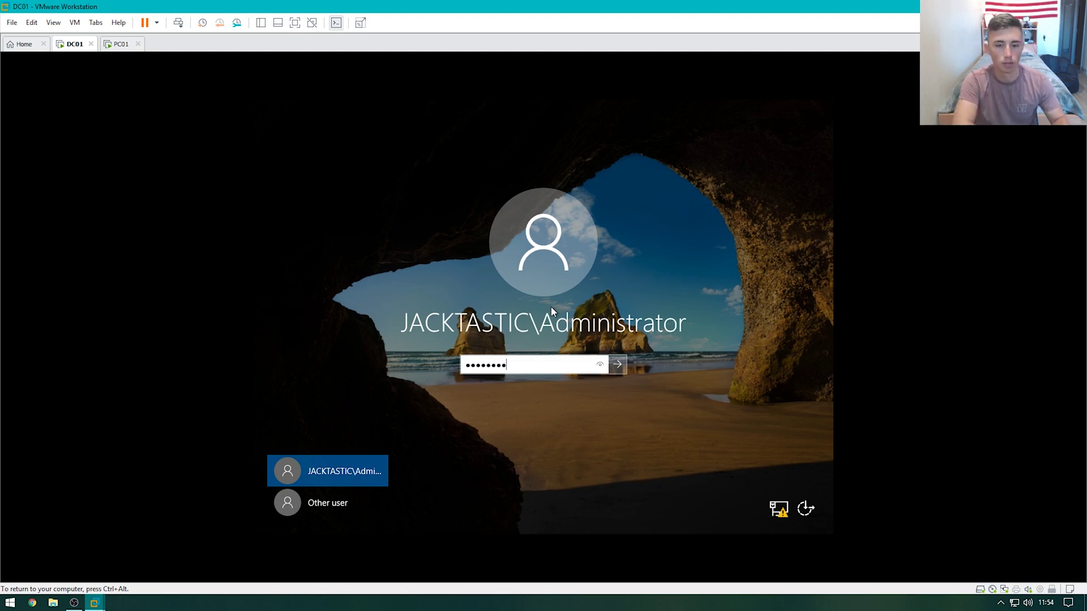
key("Return")
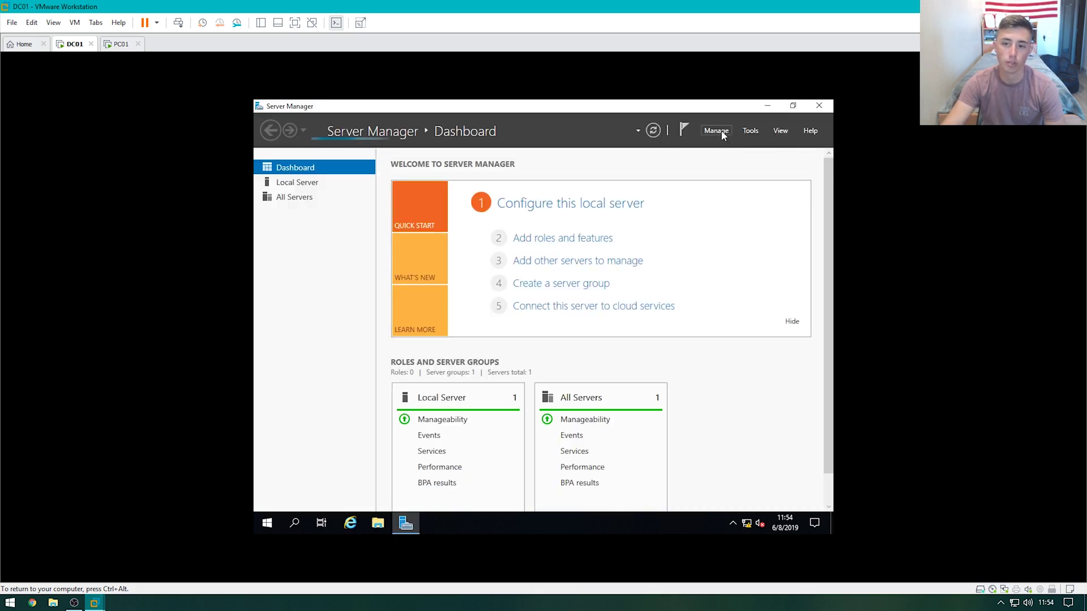
Open Active Directory Users and Computers from Tools and expand the Jacktastic.Local domain
left_click(722, 132)
left_click(750, 130)
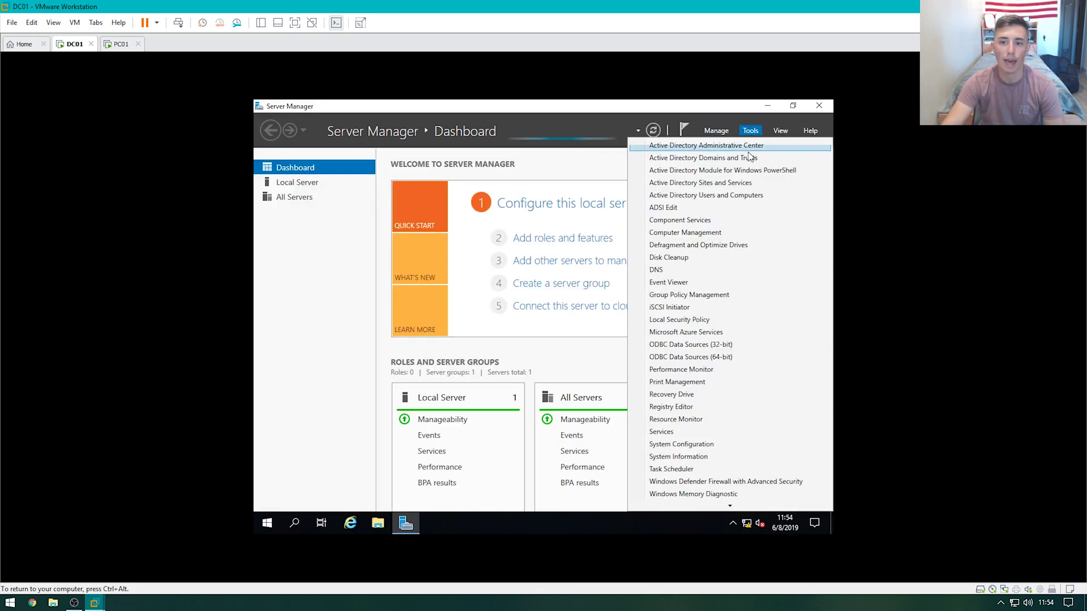
left_click(738, 196)
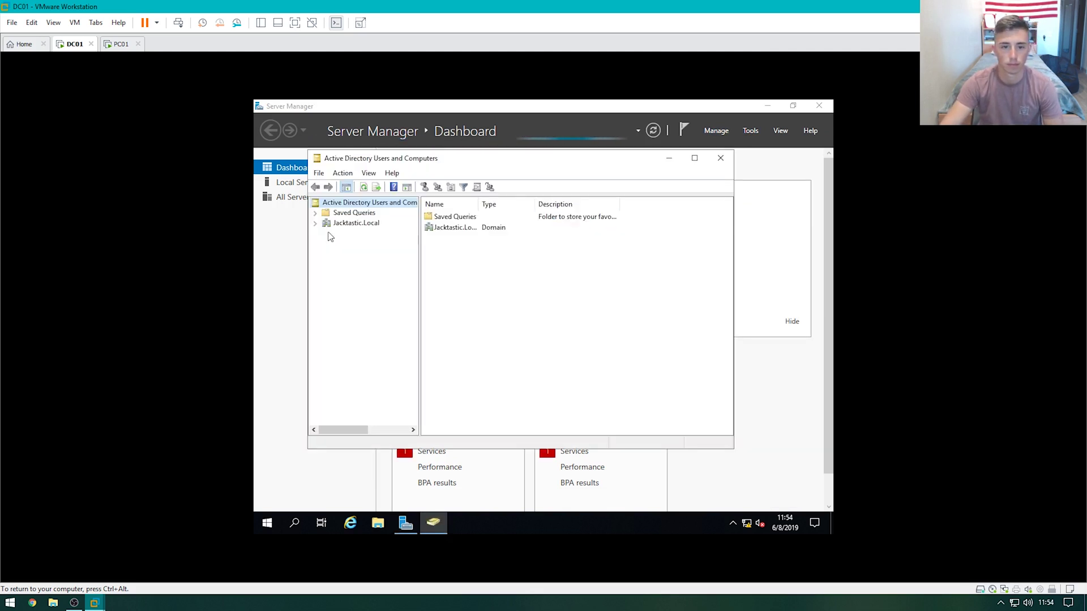
left_click(316, 223)
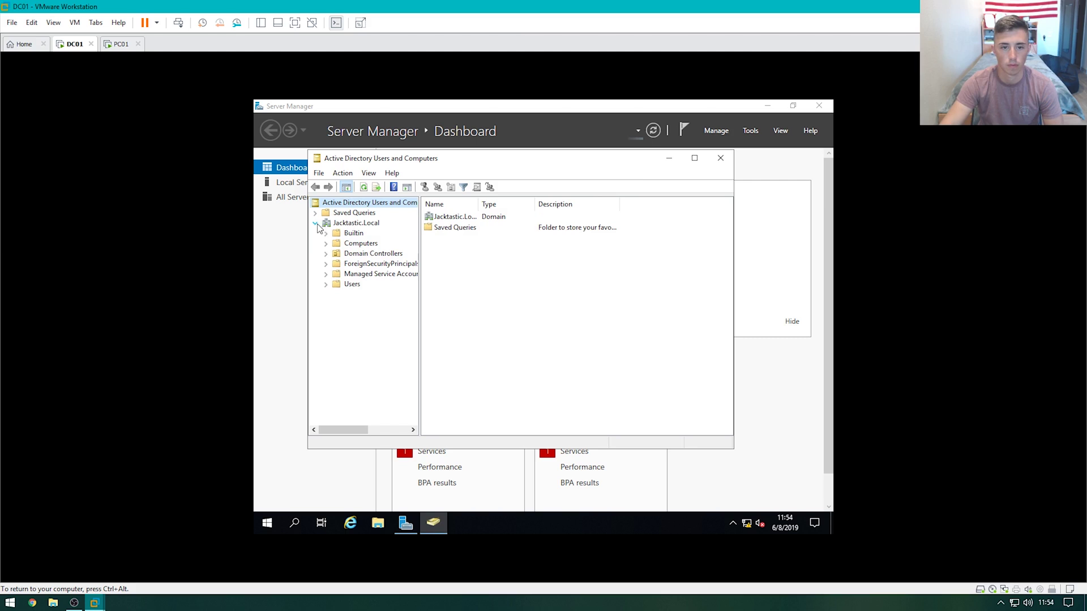
left_click(355, 285)
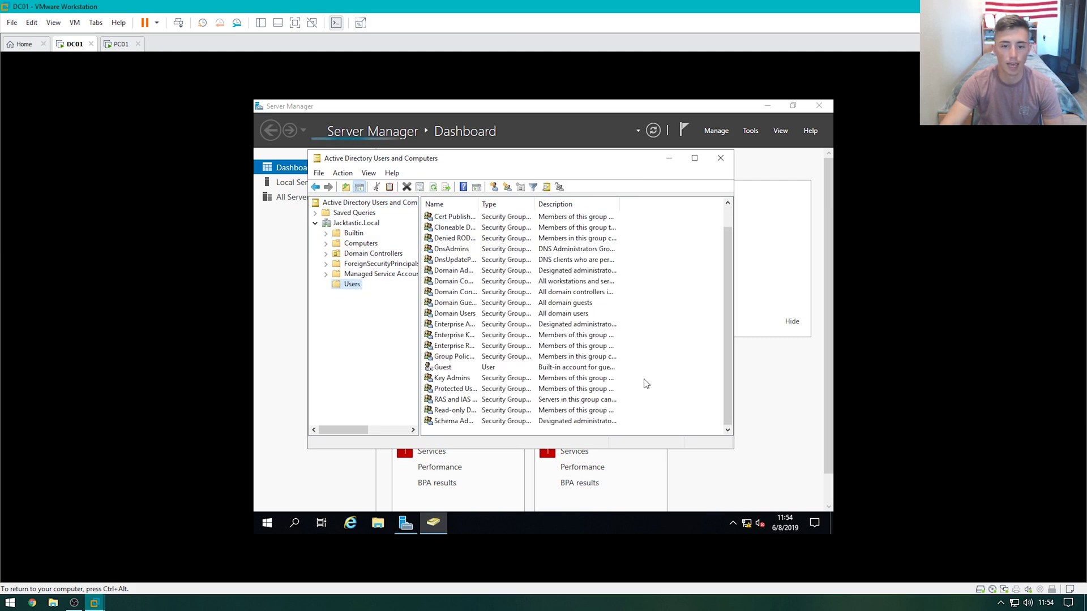
Create the 'Domain Users' OU under Jacktastic.Local with accidental deletion protection turned off
left_click(356, 223)
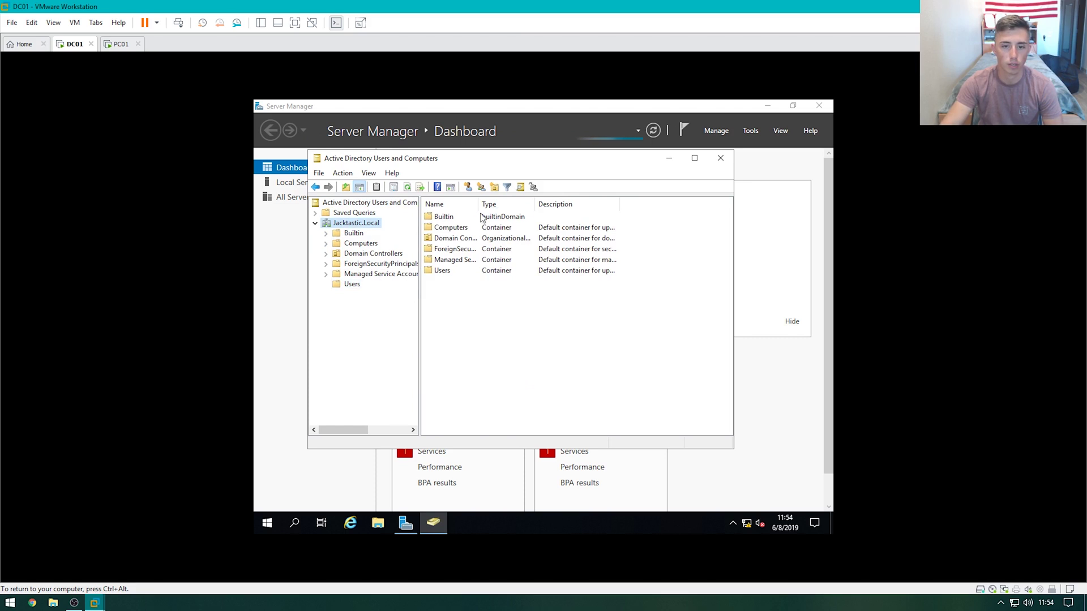
left_click(495, 188)
type("Domain Users")
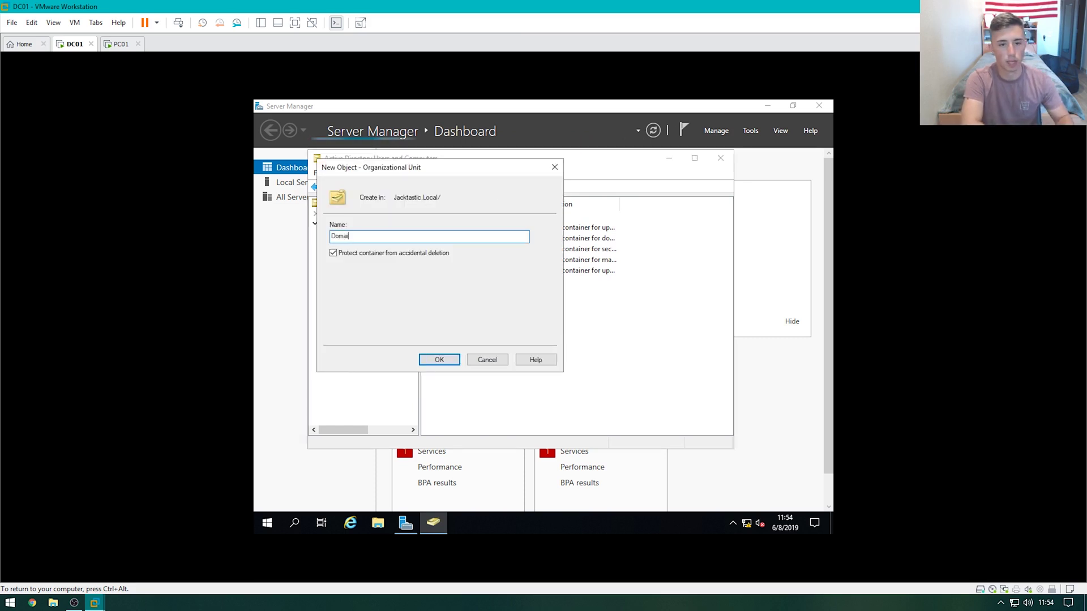
left_click(333, 253)
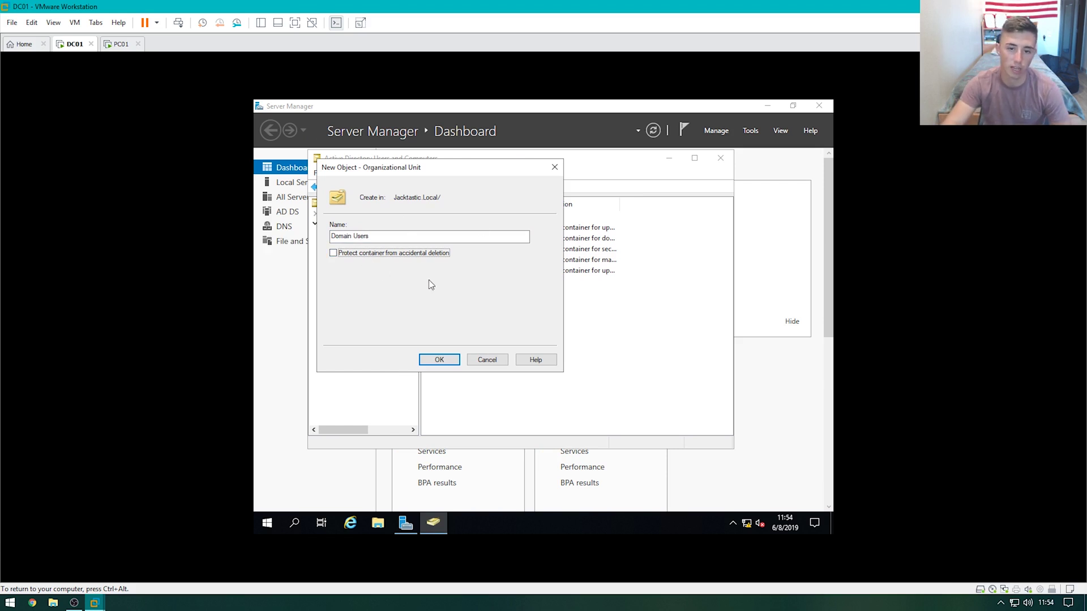
left_click(439, 361)
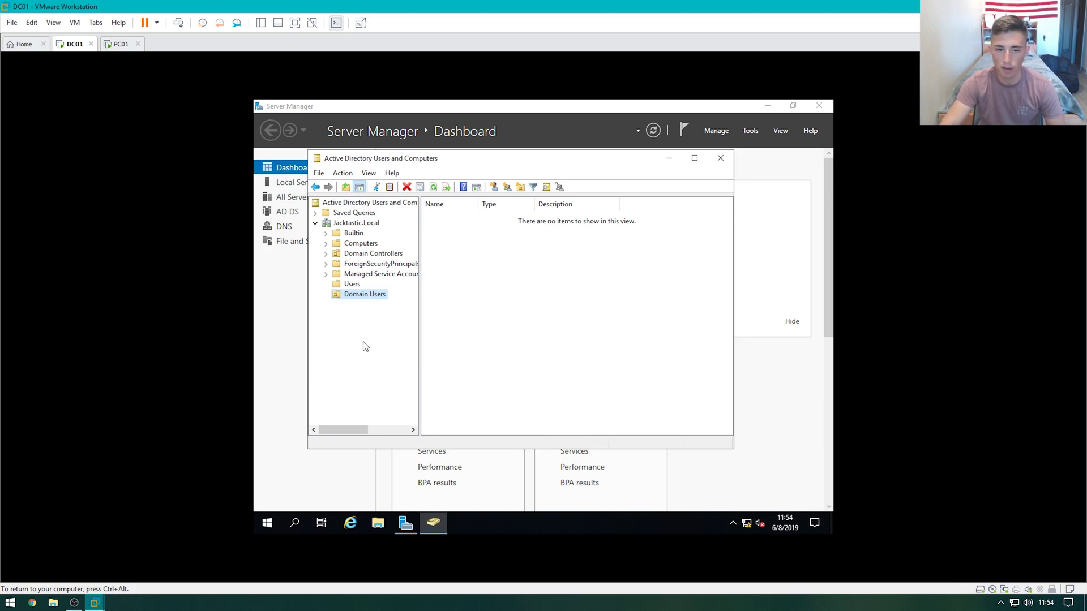
Start a new user in the Domain Users OU with logon name 'test'
right_click(514, 332)
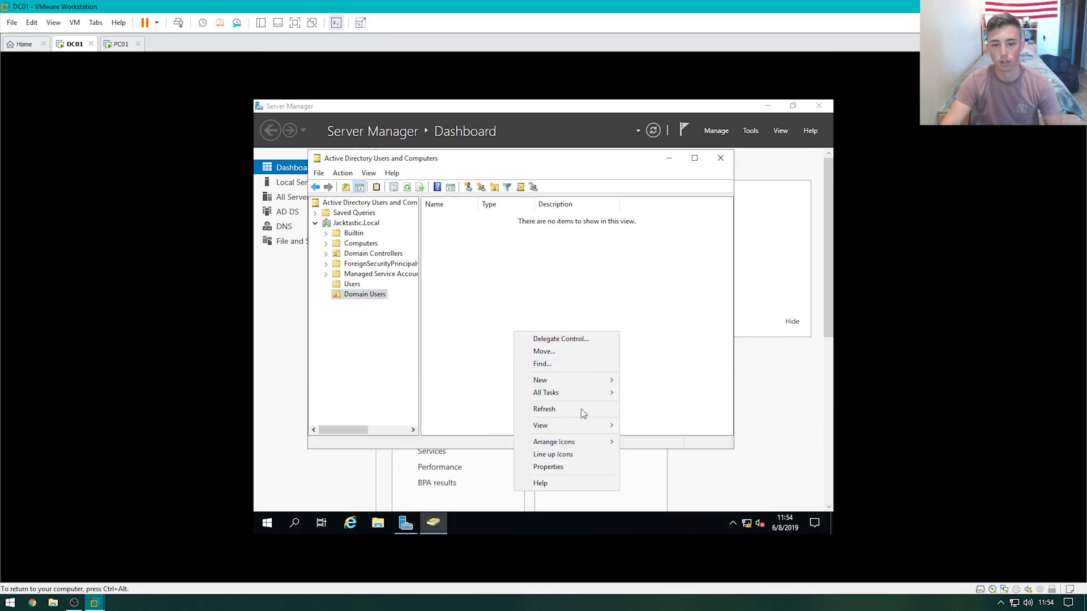
mouse_move(597, 380)
left_click(644, 492)
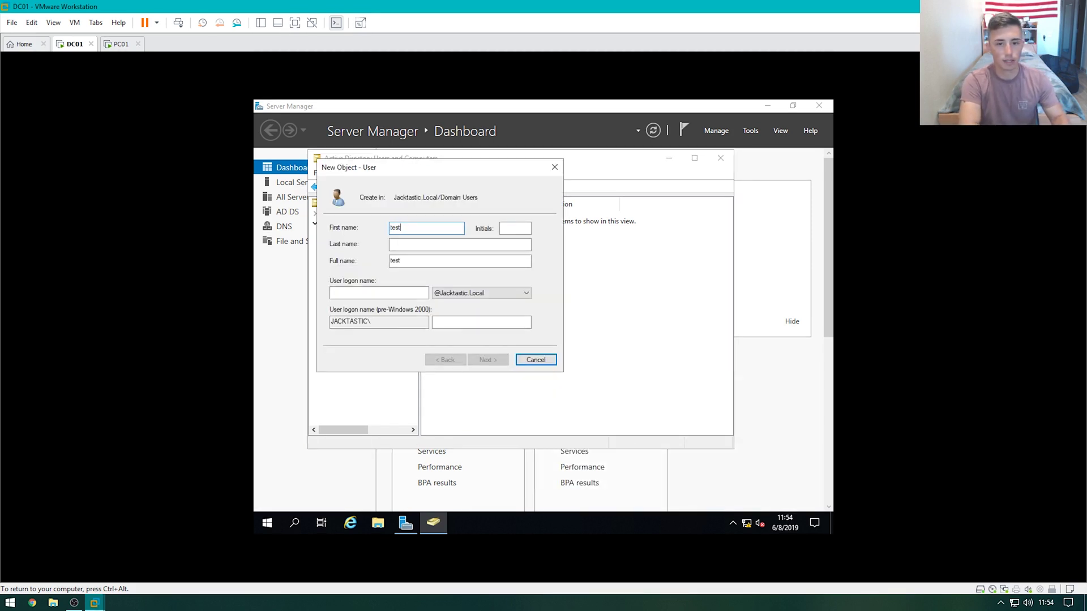
key("Tab")
key("Tab")
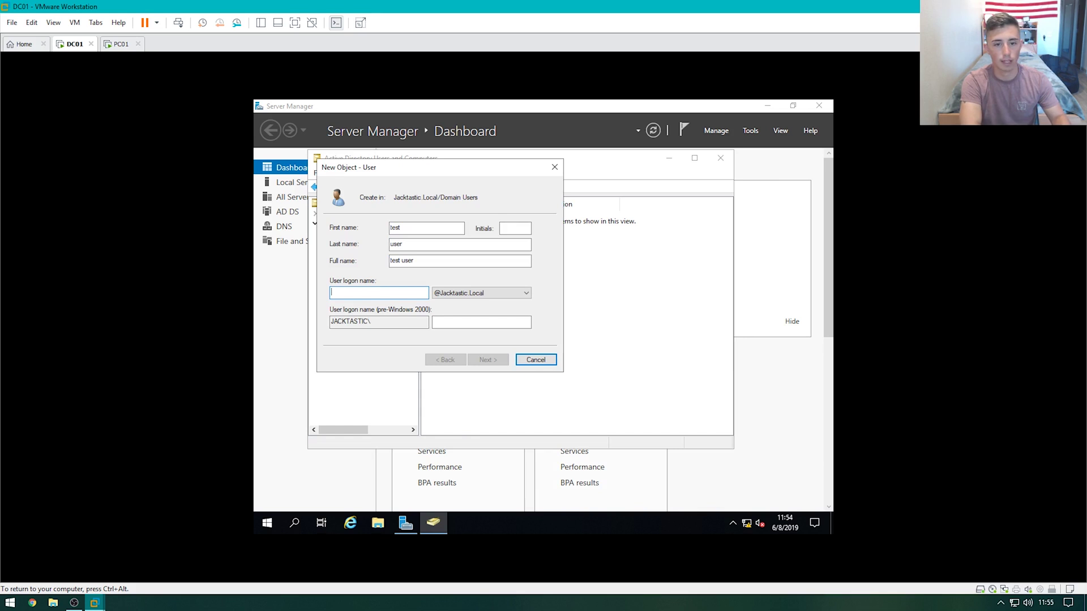
type("test user")
key("Return")
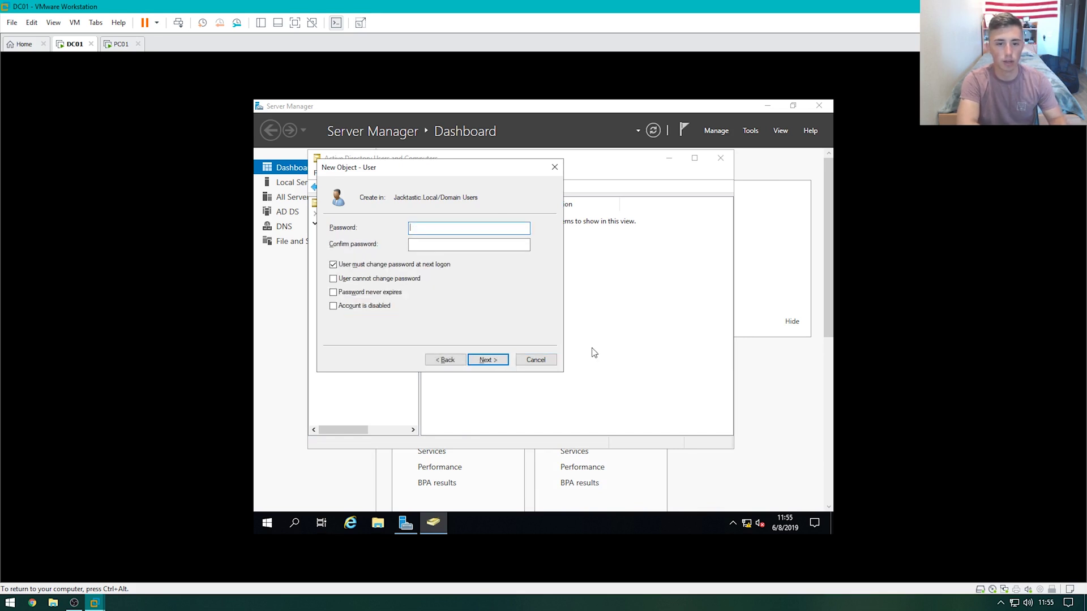
Set and confirm the test user's password, then finish creating the account
type("Pa$$w0rd")
key("Tab")
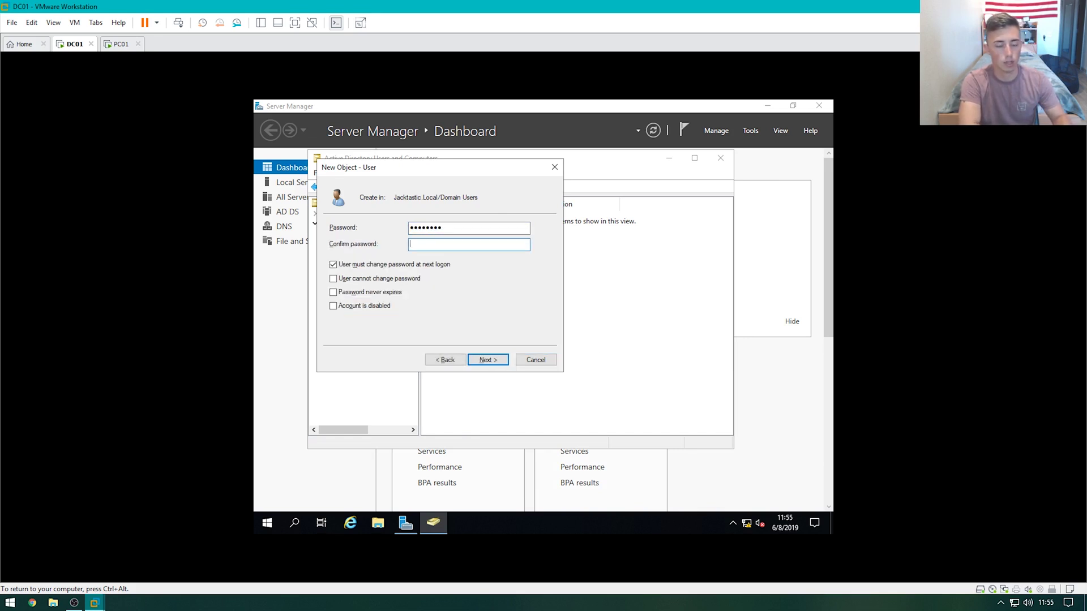
type("Pa$$w0rd")
key("Tab")
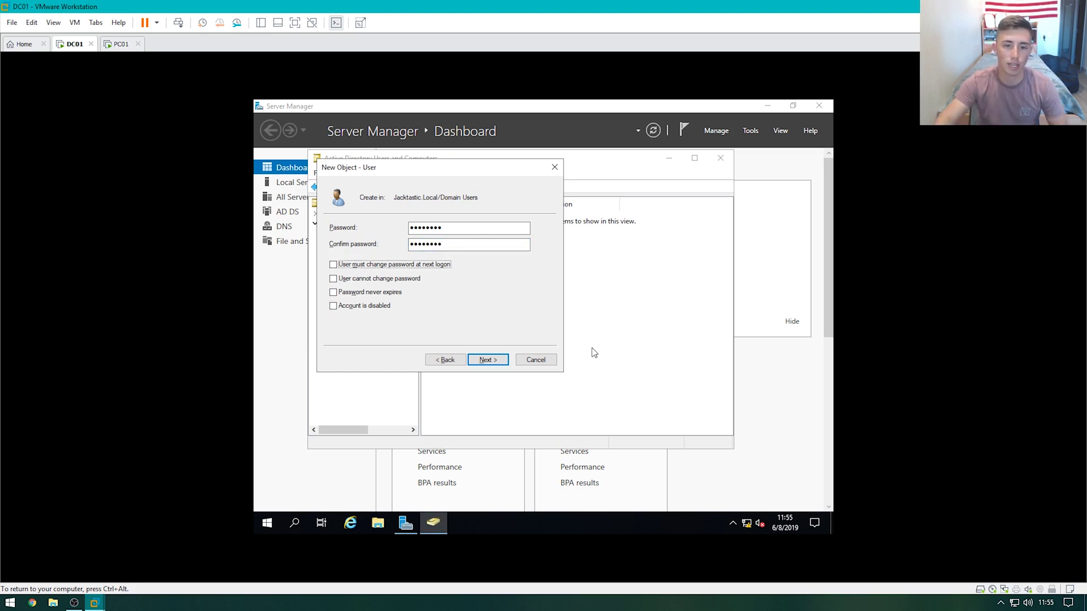
left_click(482, 361)
left_click(483, 363)
left_click(484, 366)
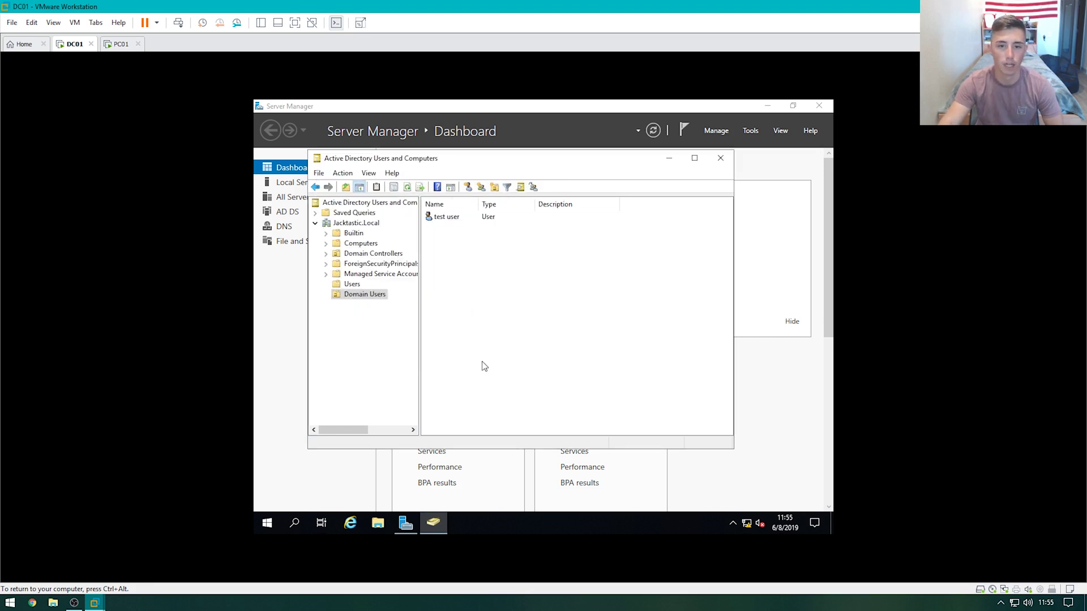
On PC01, dismiss the Edge window and open the Ethernet0 adapter's IPv4 properties
left_click(119, 44)
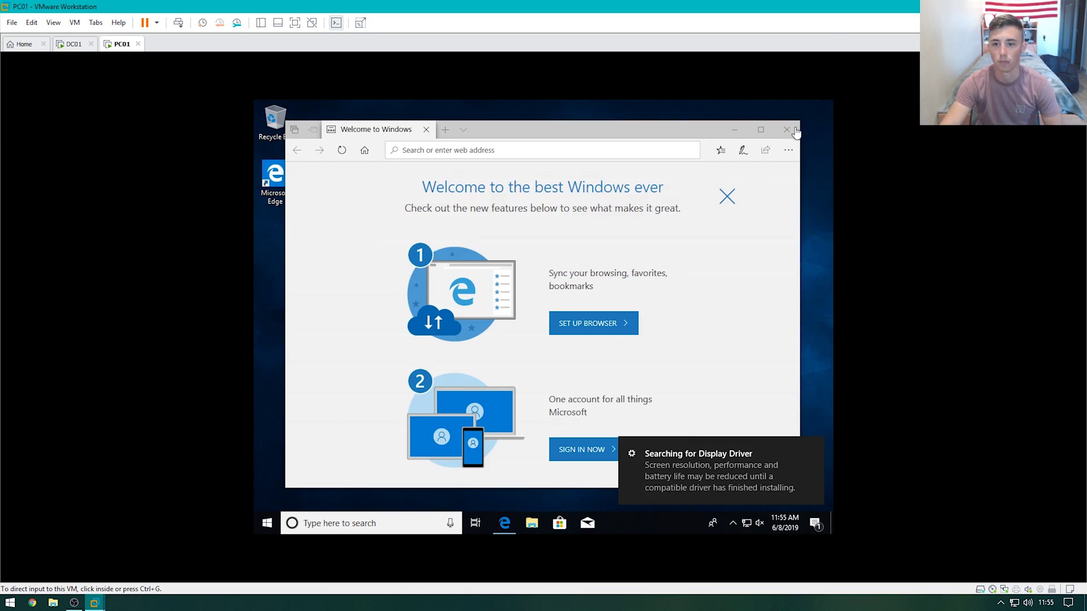
left_click(786, 129)
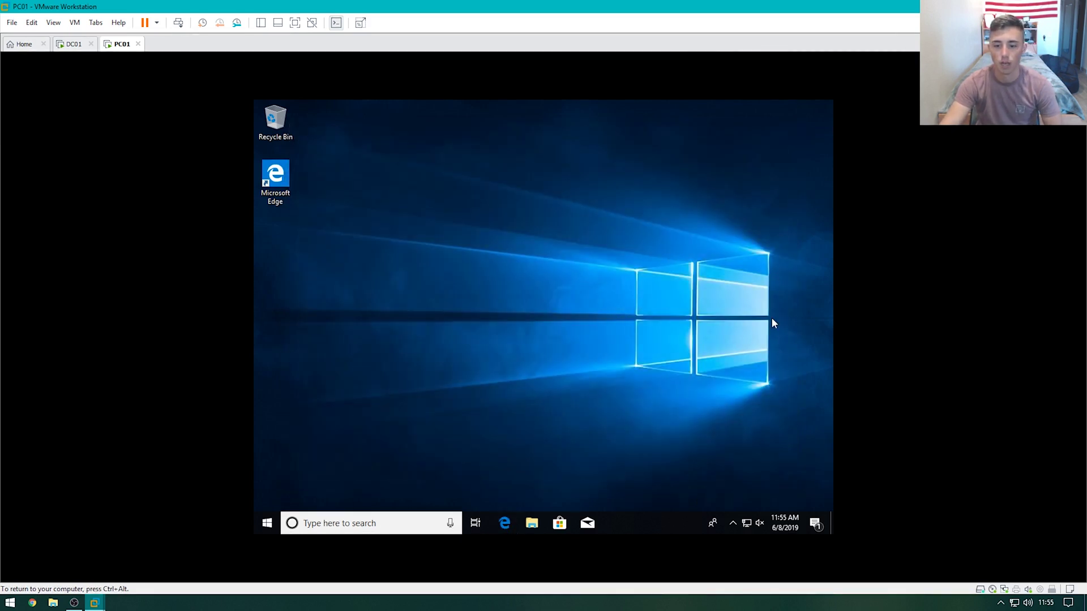
right_click(747, 523)
left_click(746, 508)
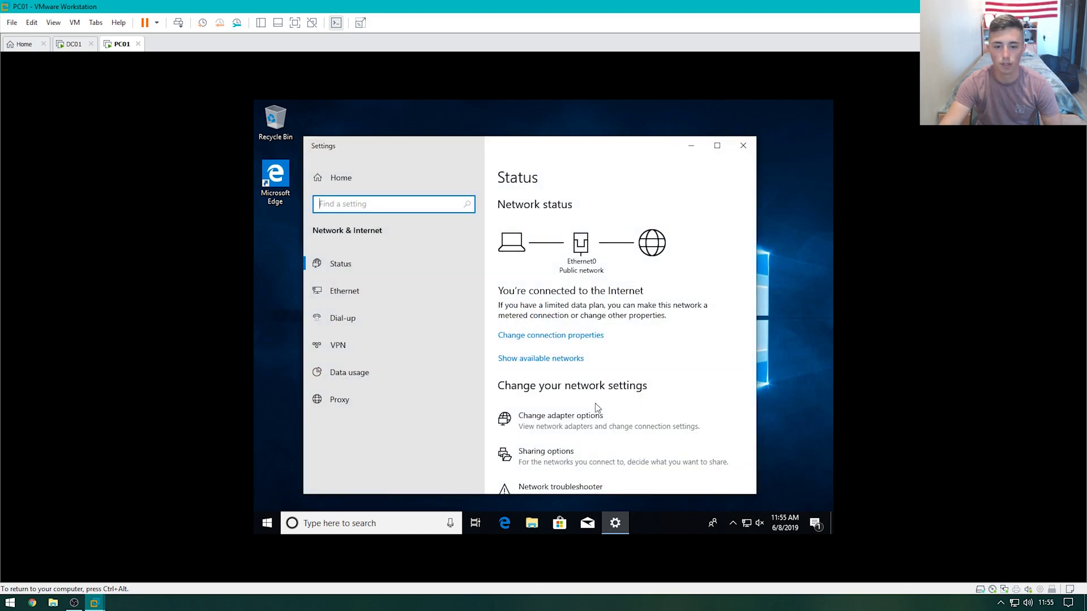
left_click(589, 417)
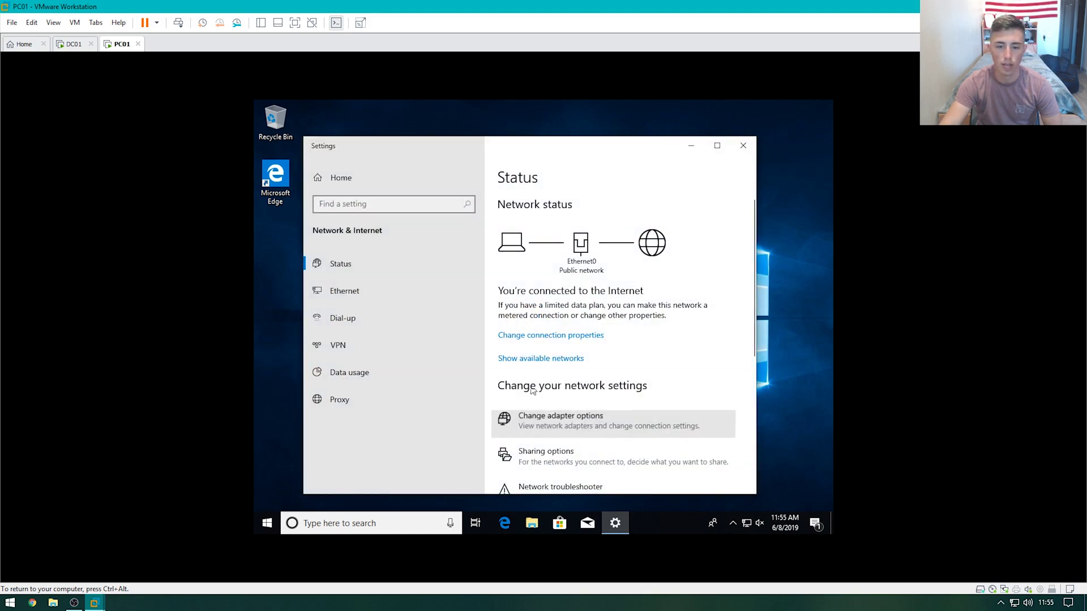
double_click(381, 214)
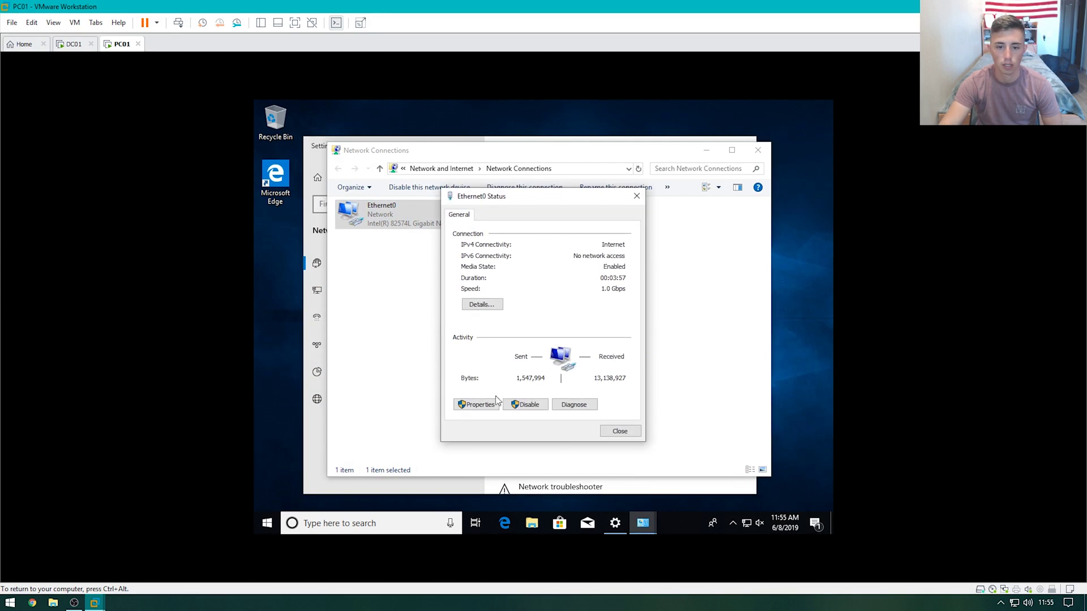
left_click(487, 405)
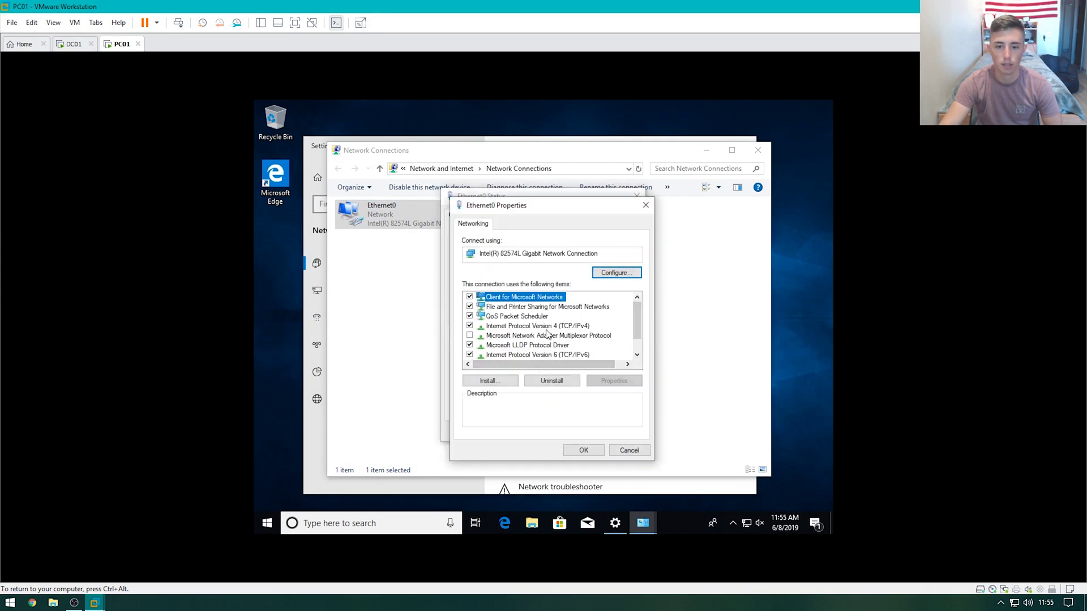
left_click(537, 326)
left_click(606, 381)
Set static IP 192.168.1.110, mask 255.255.255.0, gateway 192.168.1.1, DNS 192.168.1.100, and close the network windows
left_click(569, 333)
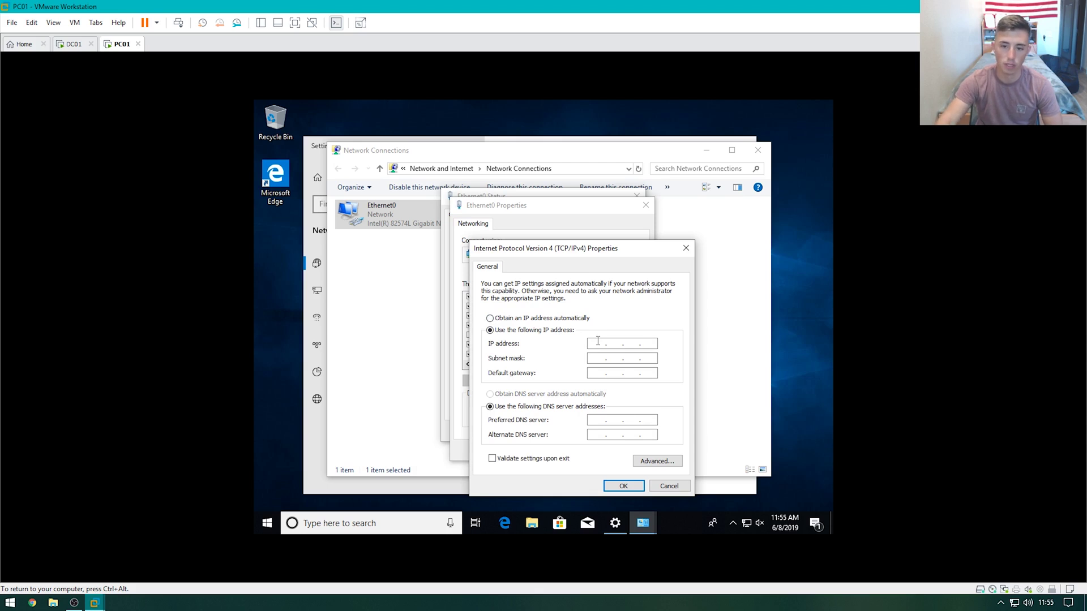
type("192 . 168 . 1 .")
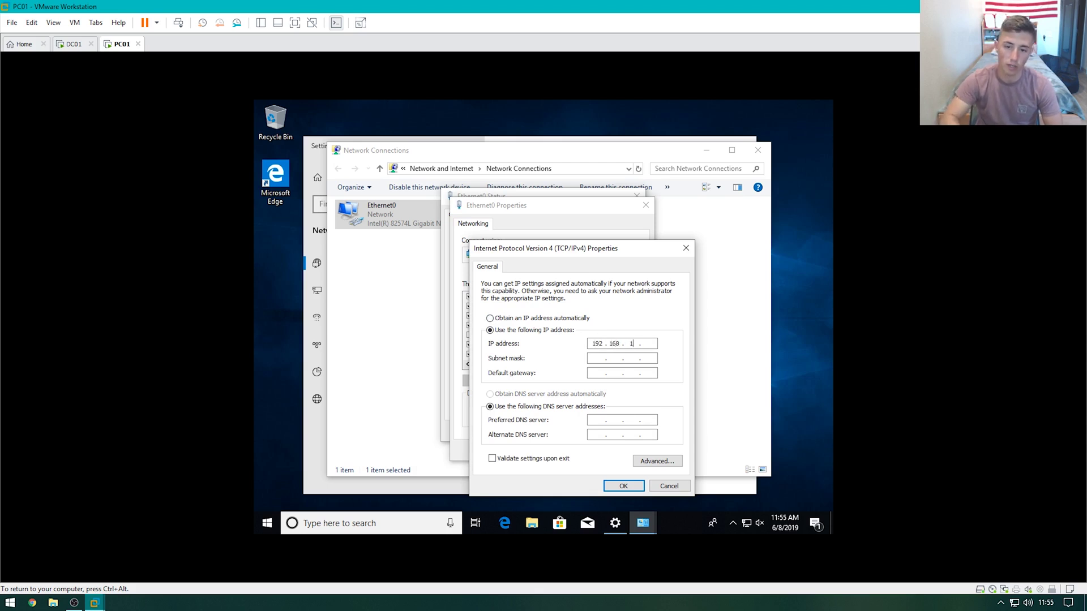
type(" 110")
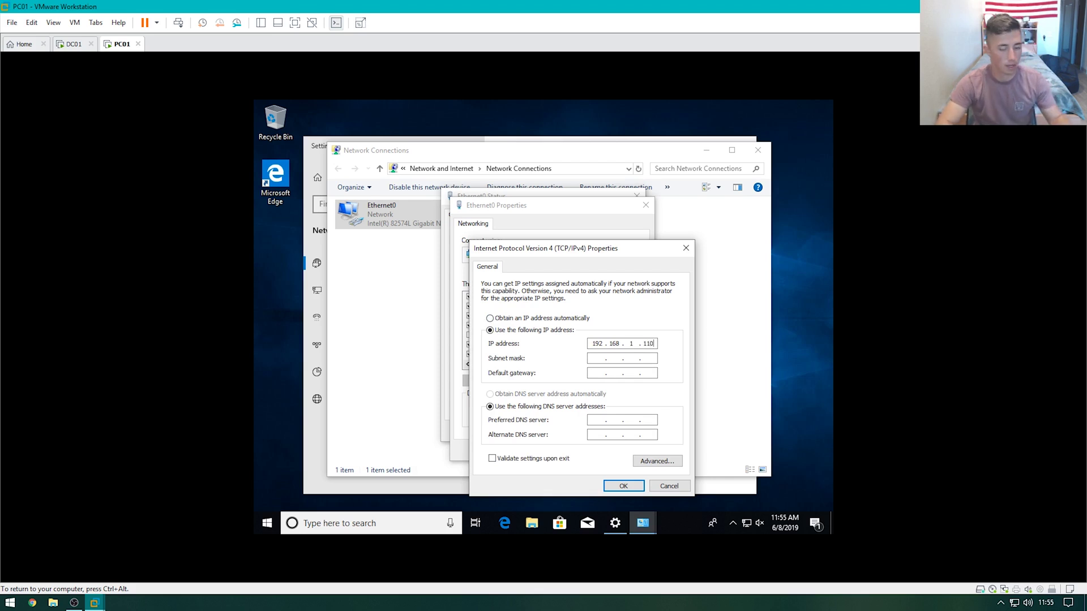
key("Tab")
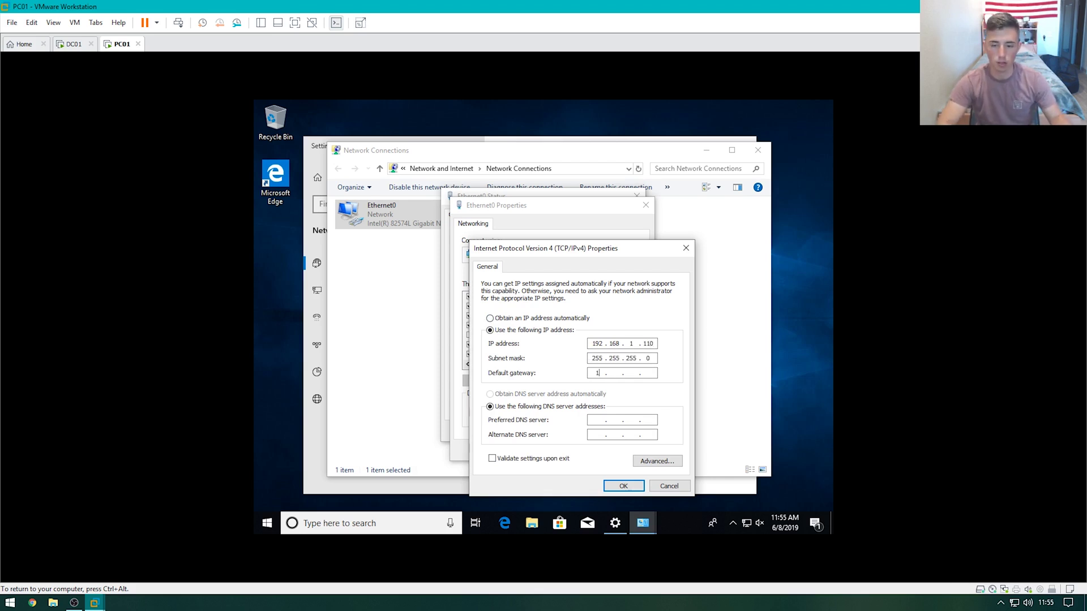
type("1921681")
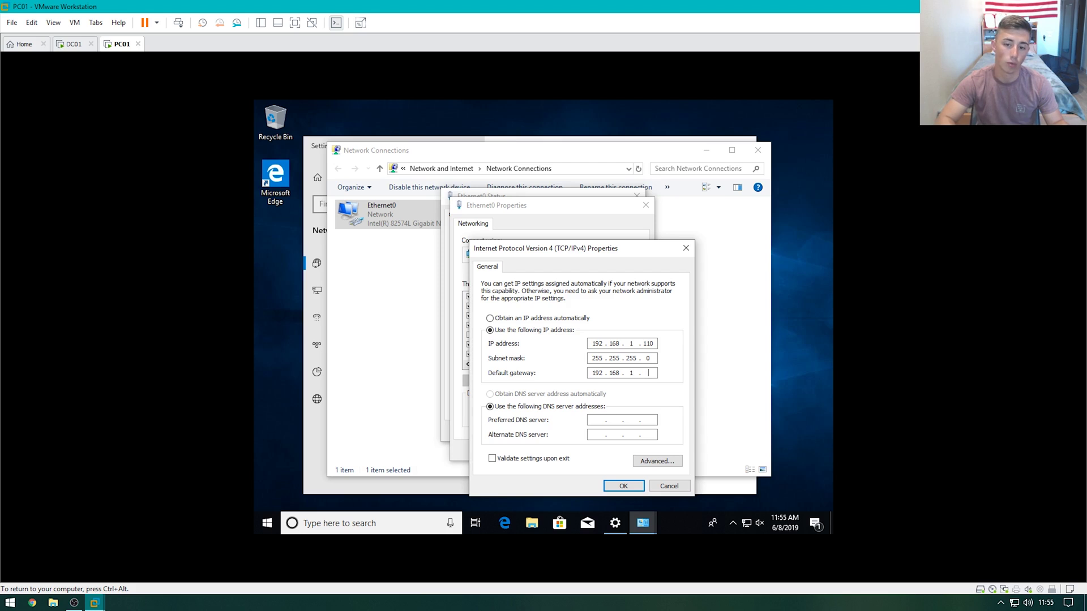
type("1")
key("Tab")
key("Tab")
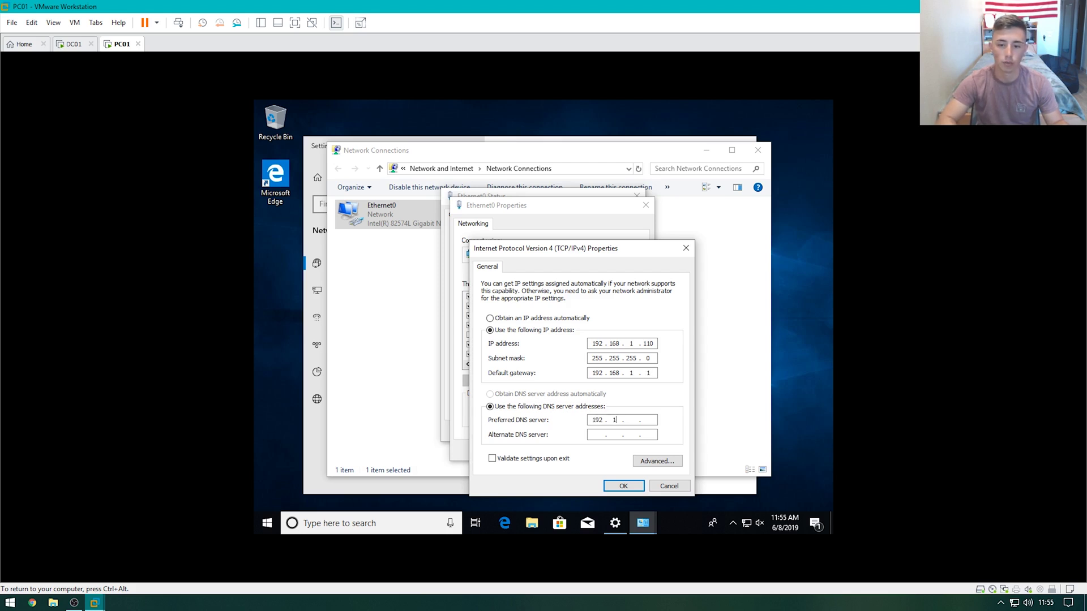
type("192.168.1.1")
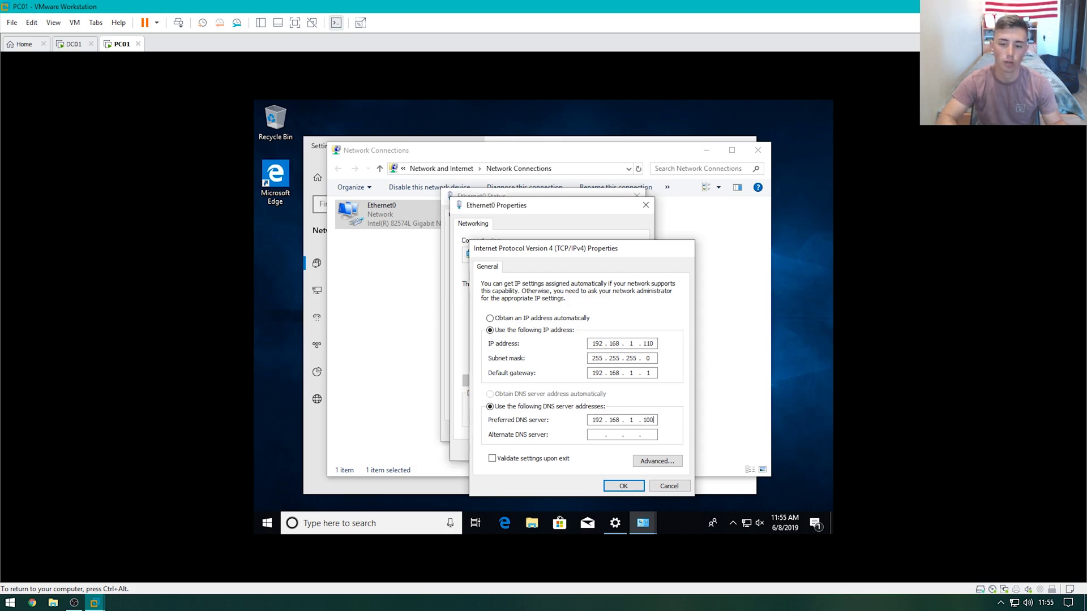
key("Return")
left_click(589, 449)
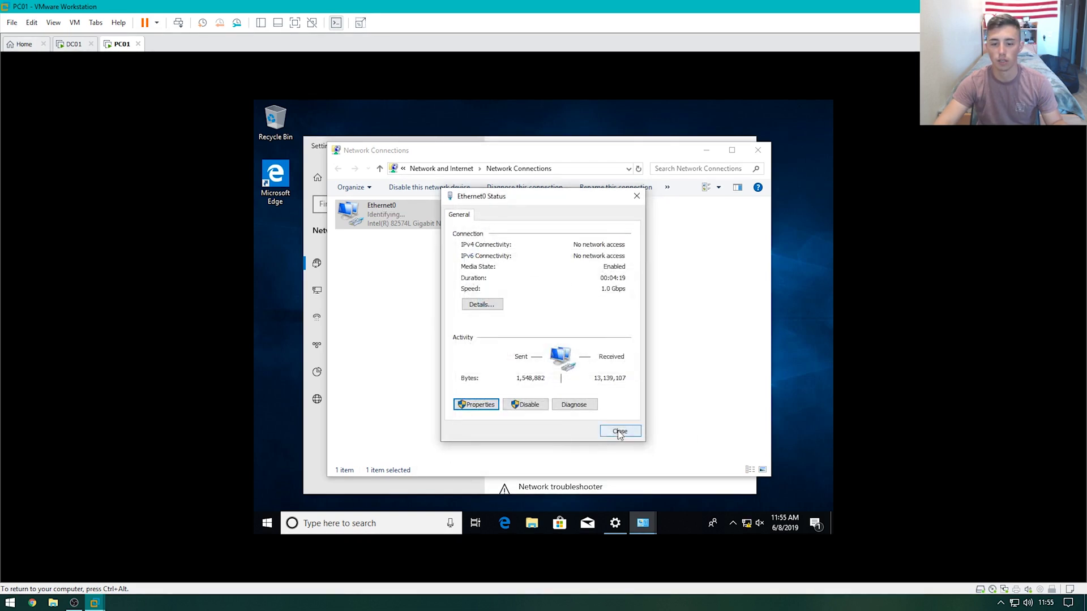
left_click(620, 433)
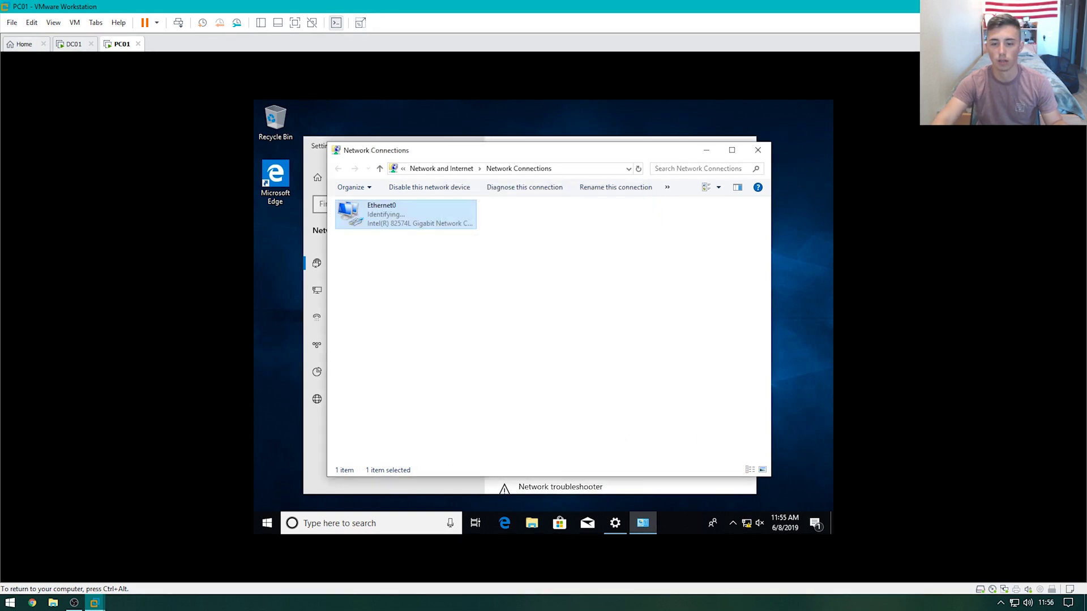
left_click(759, 153)
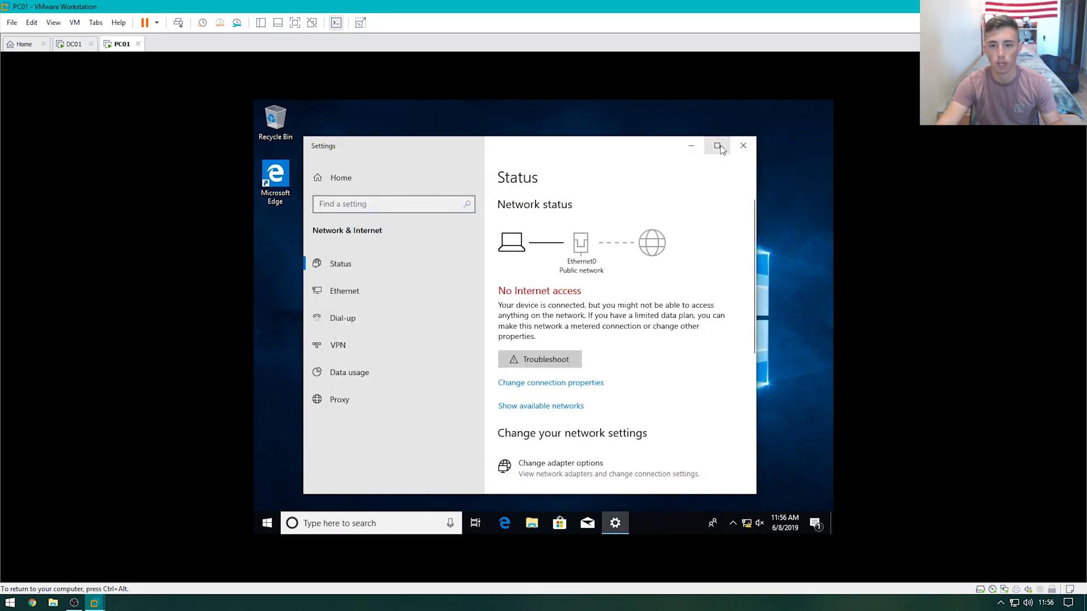
Close the network settings and open the system properties for This PC
left_click(743, 146)
left_click(532, 524)
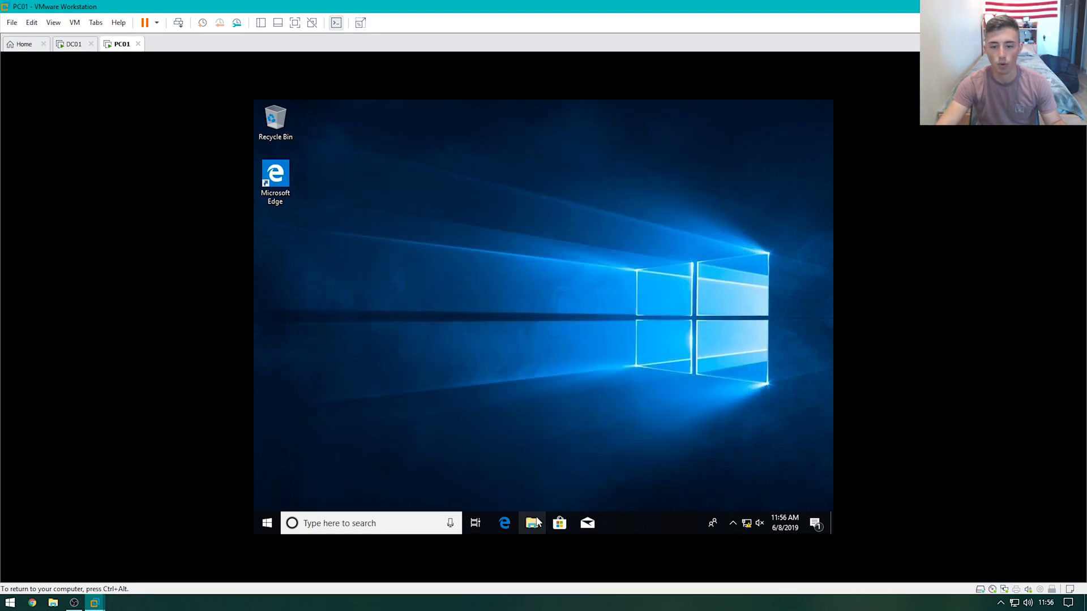
right_click(356, 310)
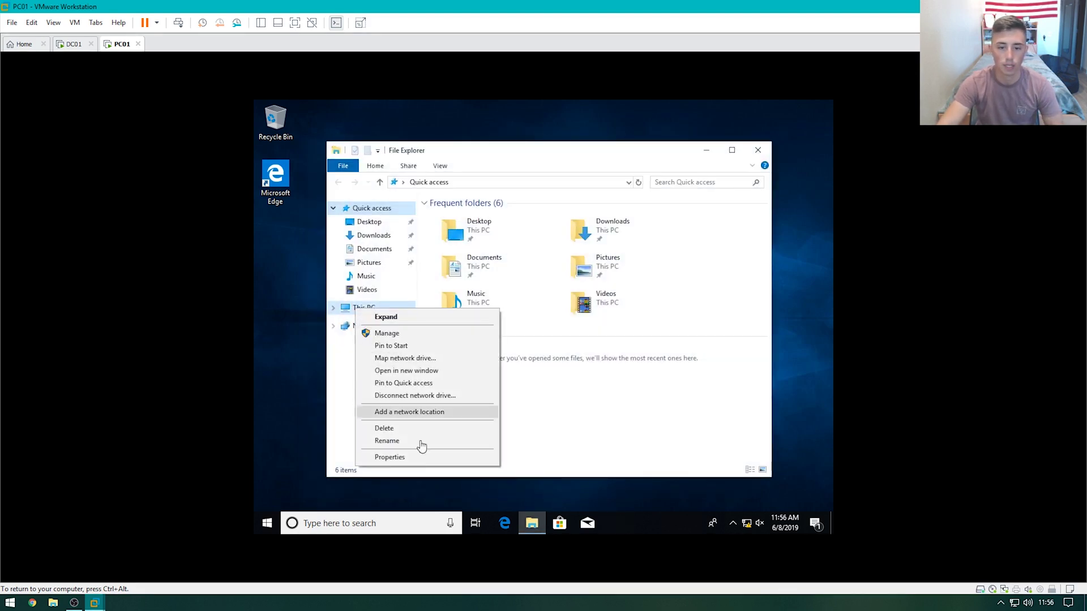
left_click(418, 457)
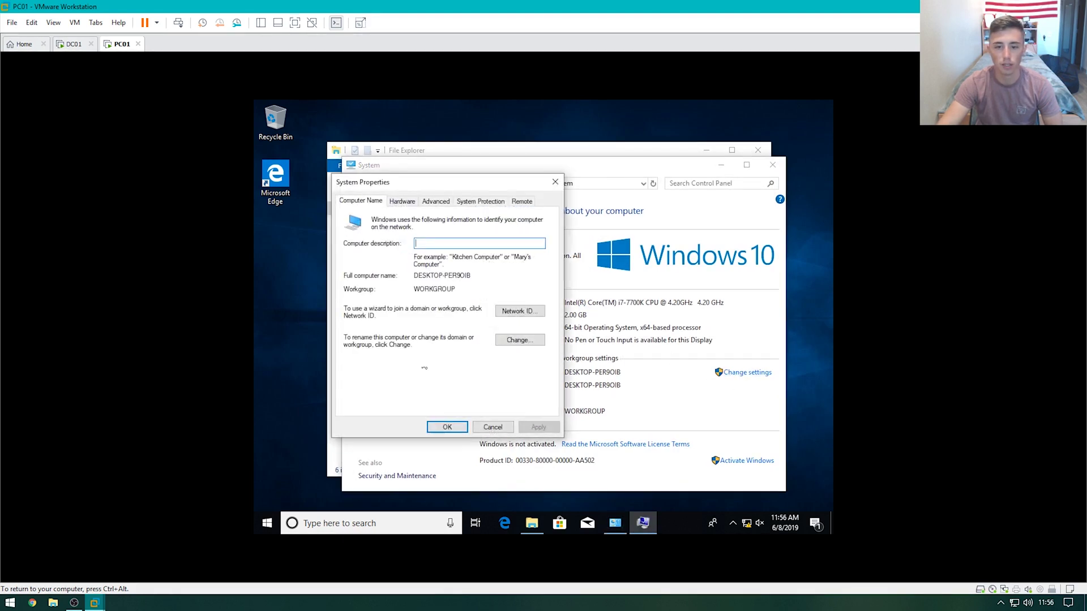
Rename the computer to PC01 and set its membership to the jacktastic.local domain
left_click(516, 341)
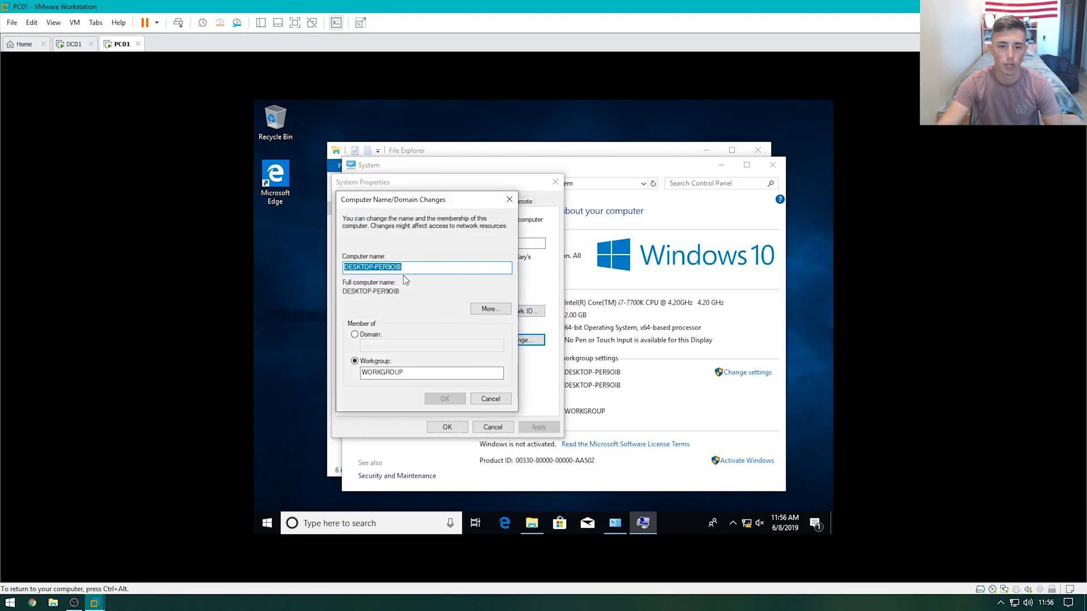
type("PC01")
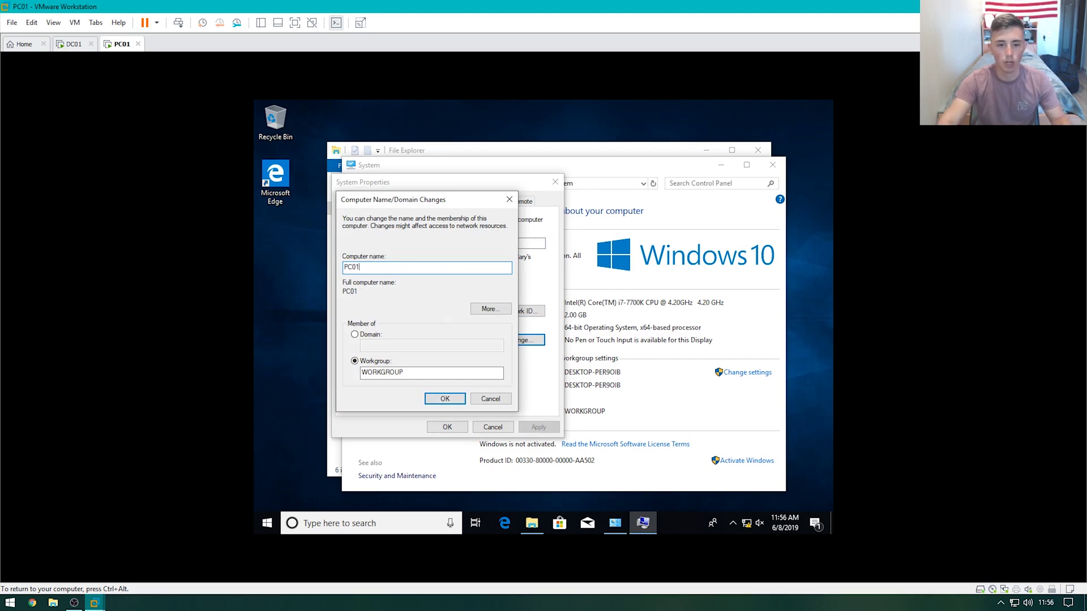
left_click(371, 335)
left_click(383, 345)
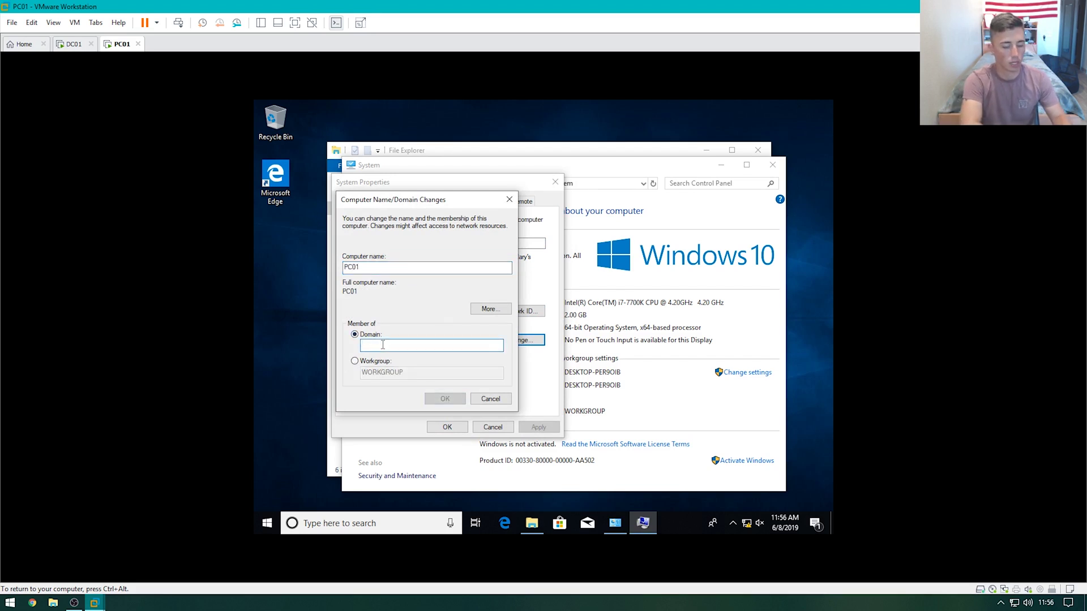
type("jacktastic.")
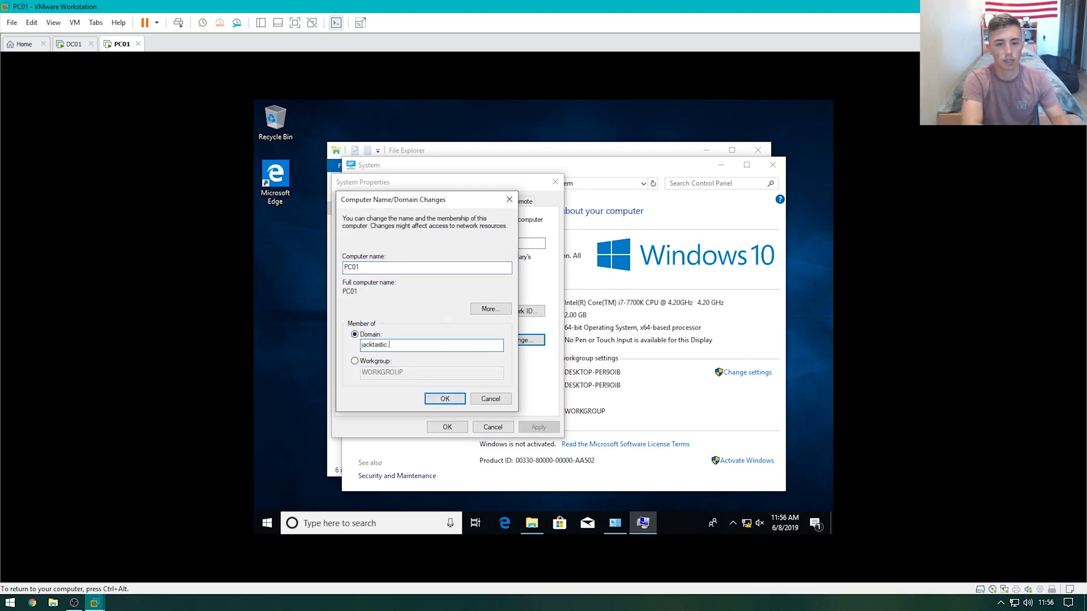
type("local")
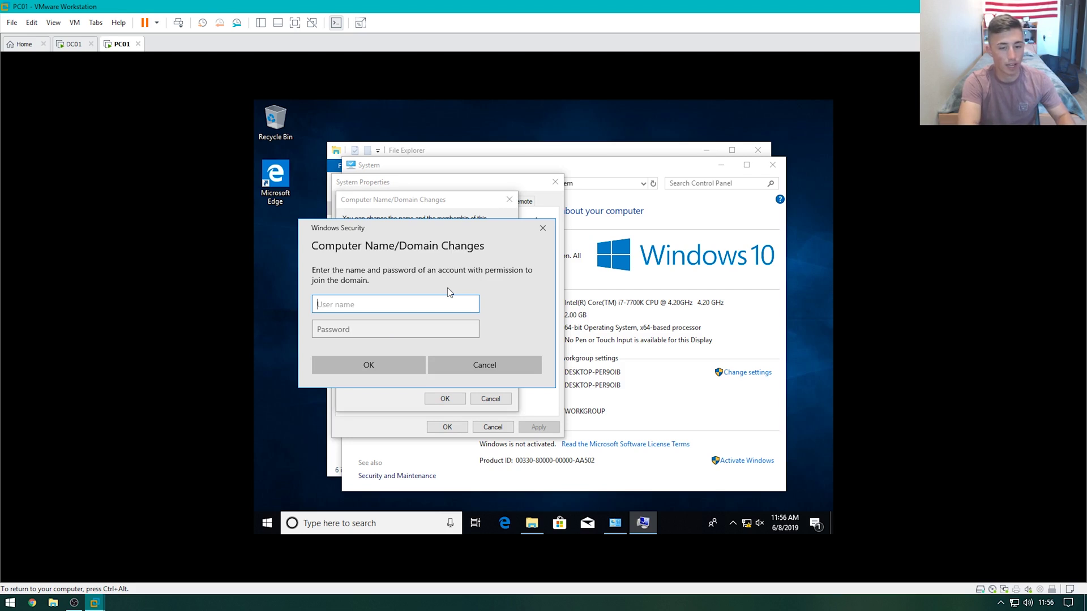
Enter the domain administrator username and password to authorize the join
type("administrator")
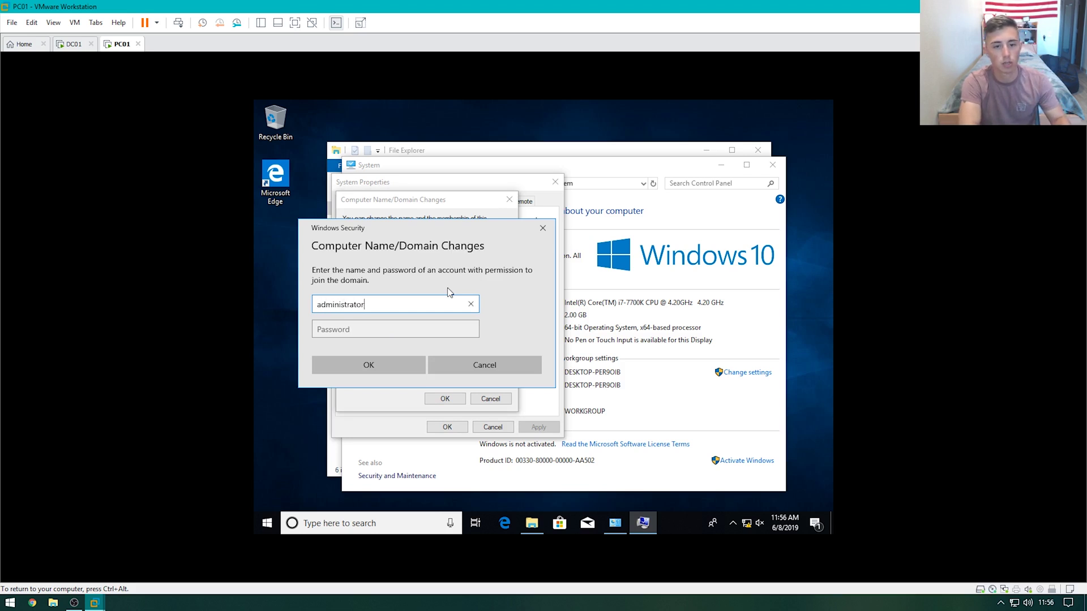
key("Tab")
type("Pa$$w")
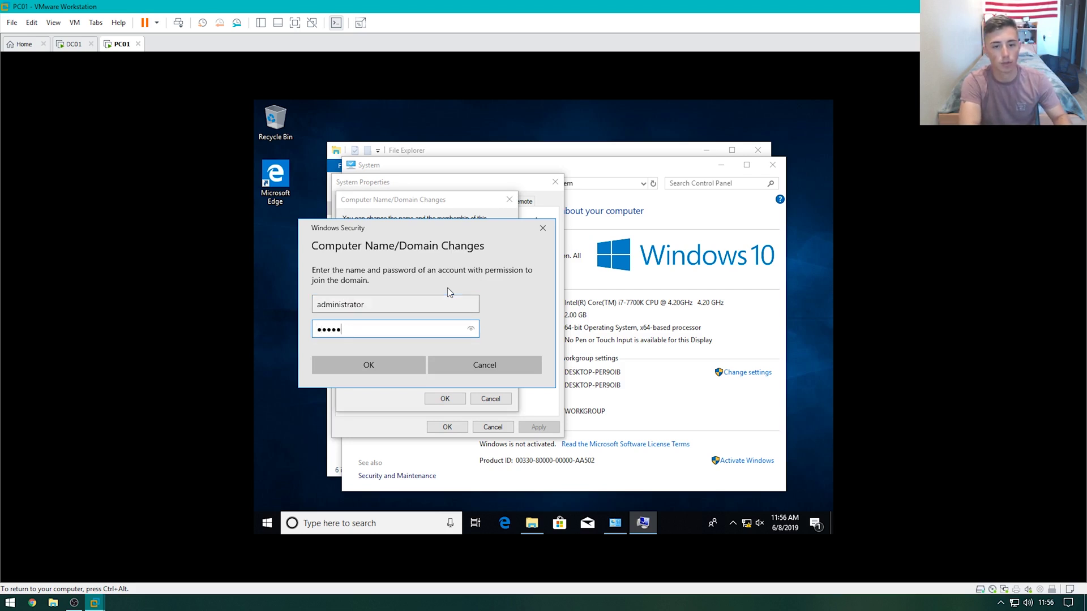
type("0rd")
key("Return")
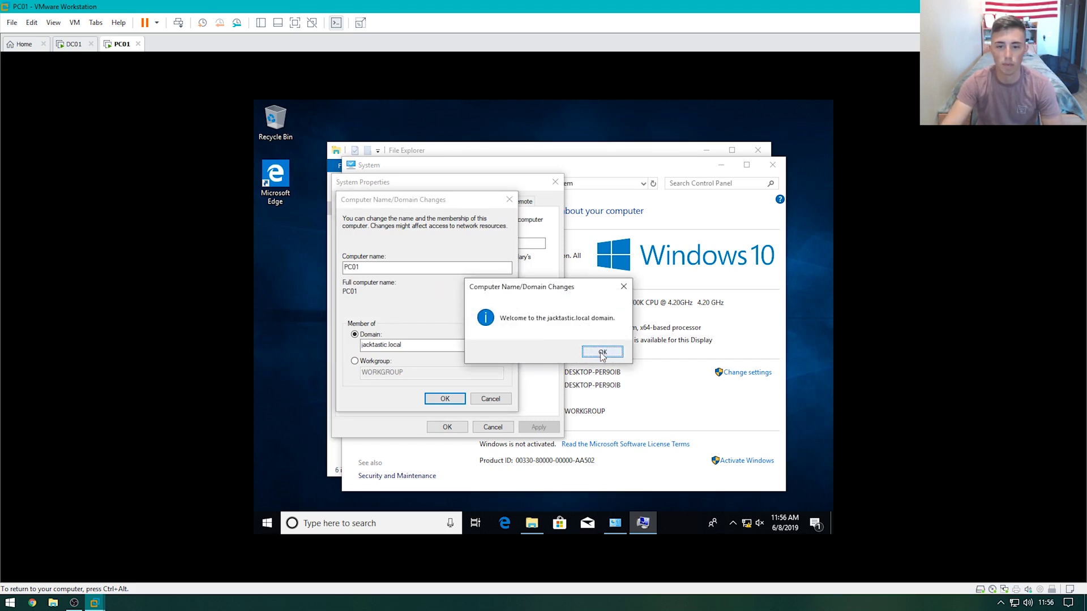
Acknowledge the domain welcome and restart notices, close System Properties, and choose Restart Now
left_click(602, 354)
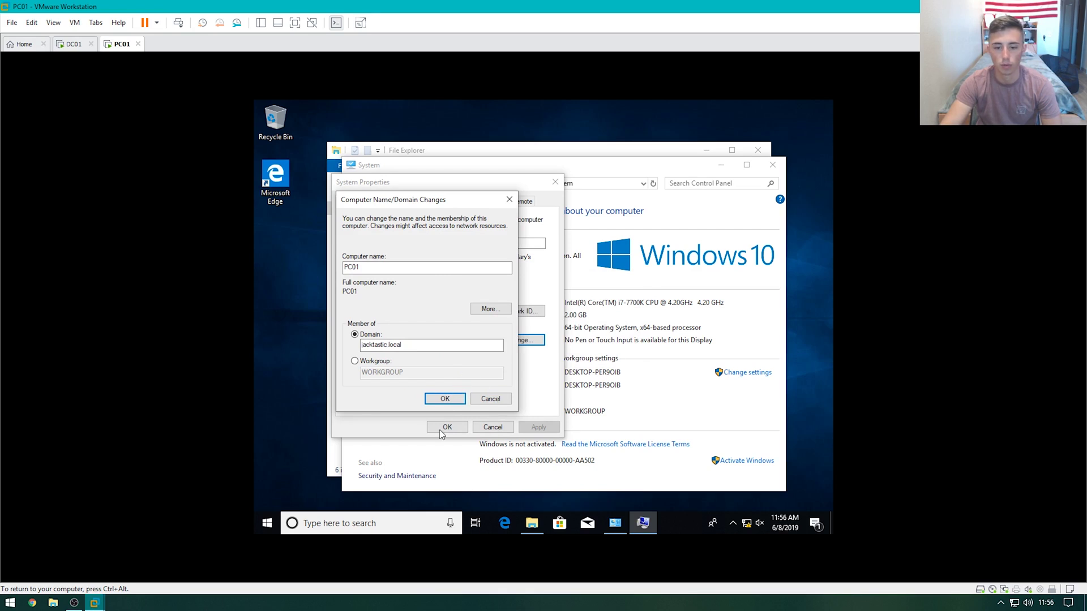
left_click(627, 366)
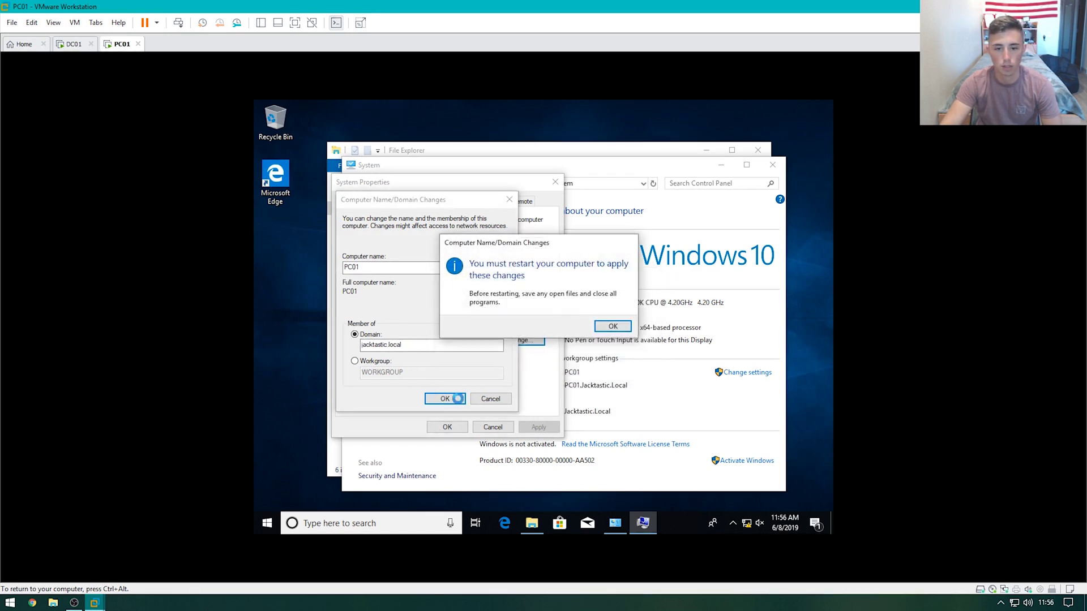
left_click(612, 326)
left_click(448, 427)
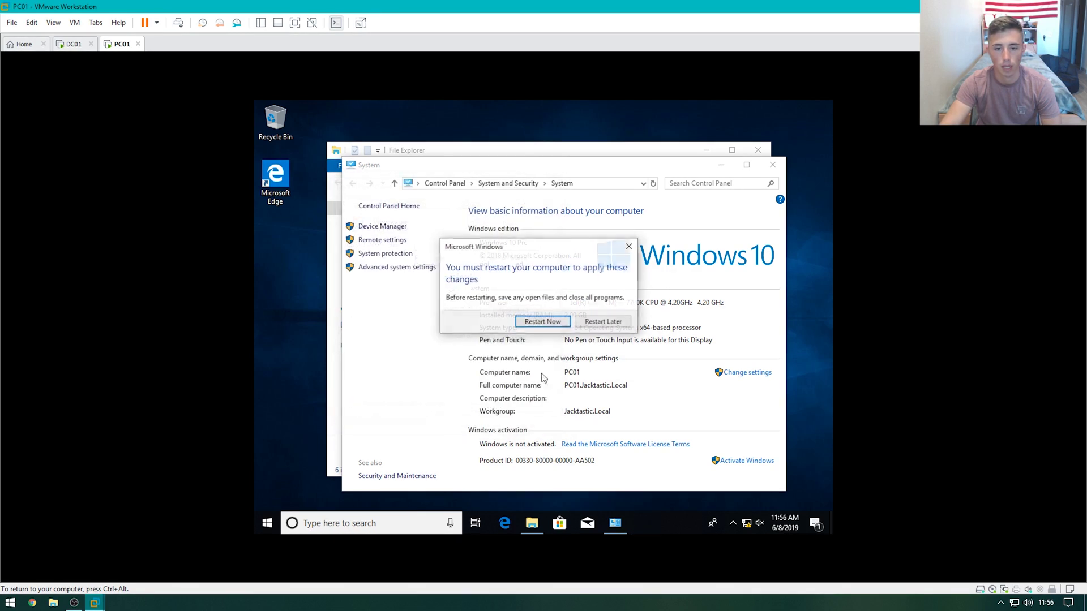
left_click(542, 322)
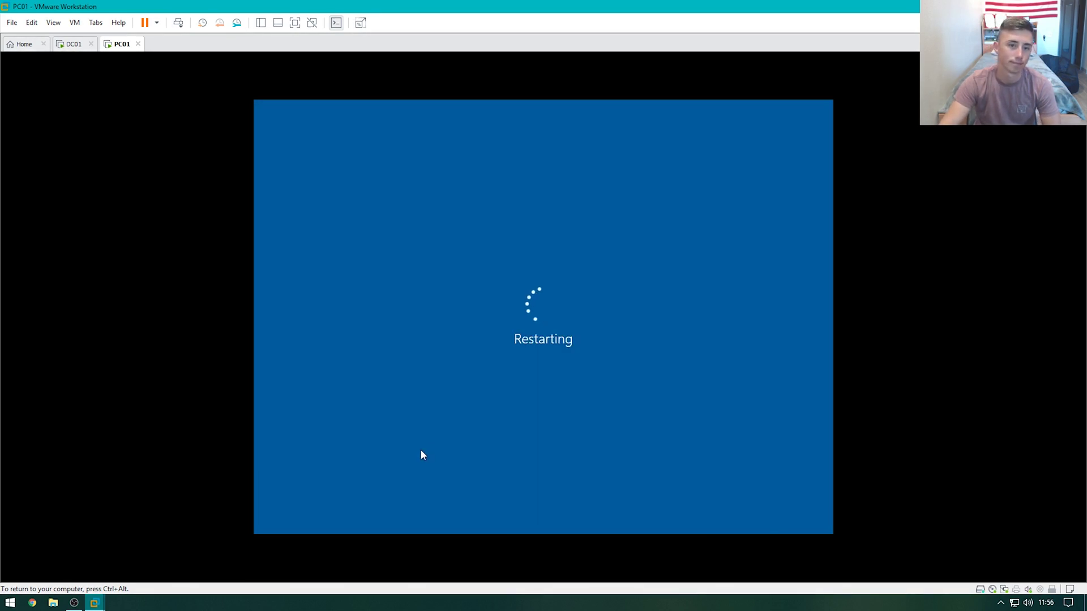
Force PC01 to restart despite open apps
key("ctrl+alt")
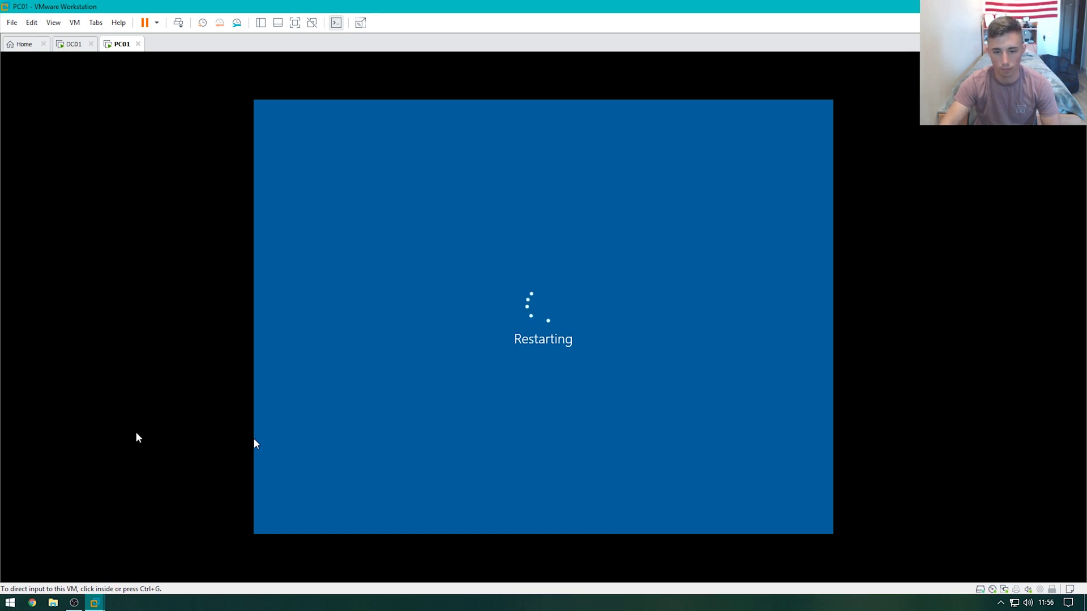
left_click(397, 440)
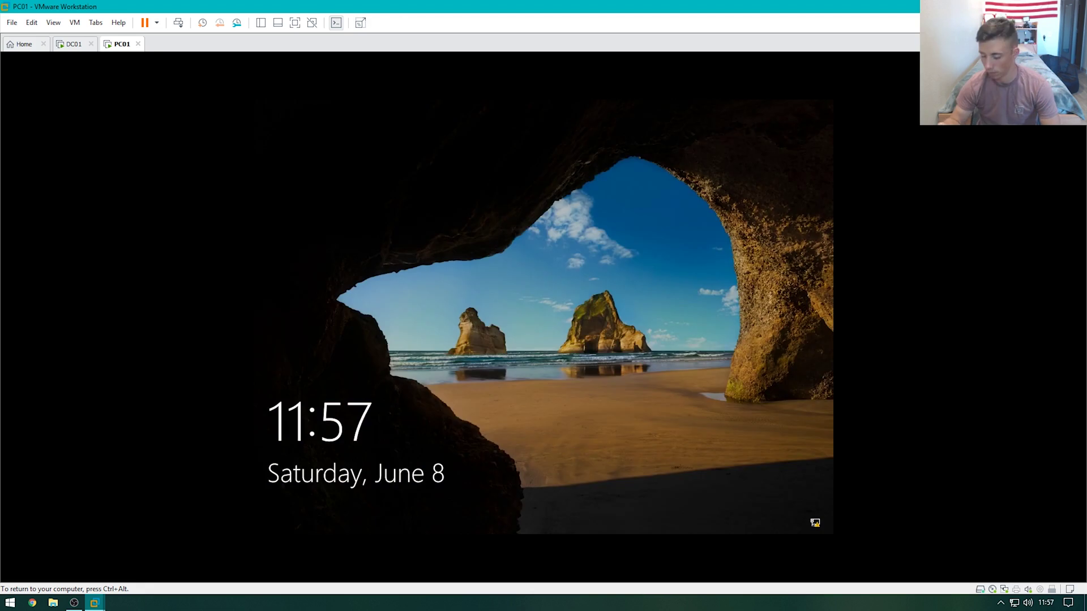
key("ctrl+alt")
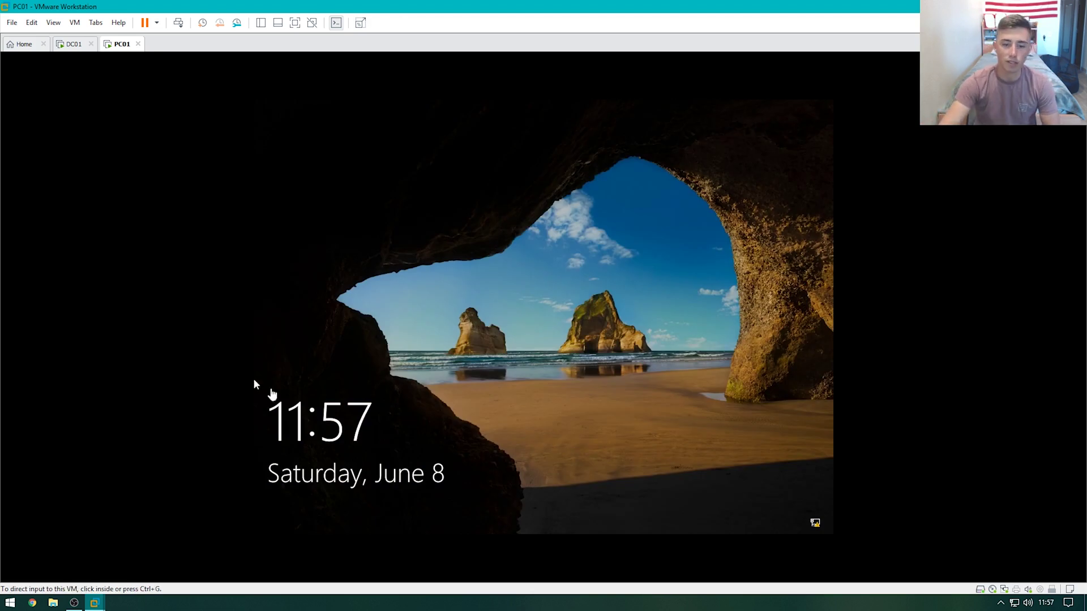
Sign in to PC01 as Other user with the domain test user's username and password
left_click(183, 25)
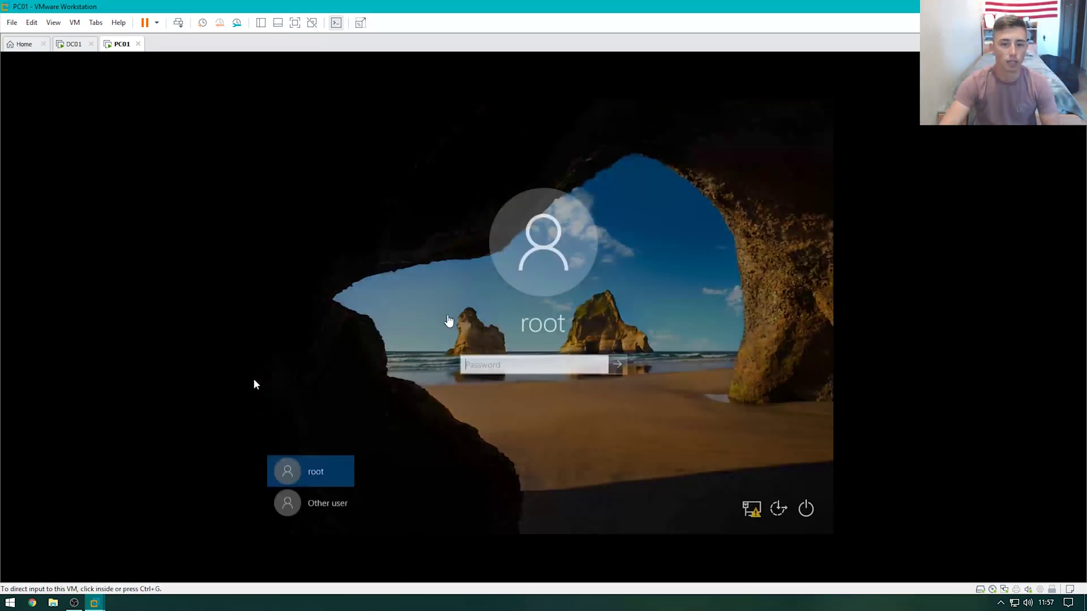
left_click(325, 498)
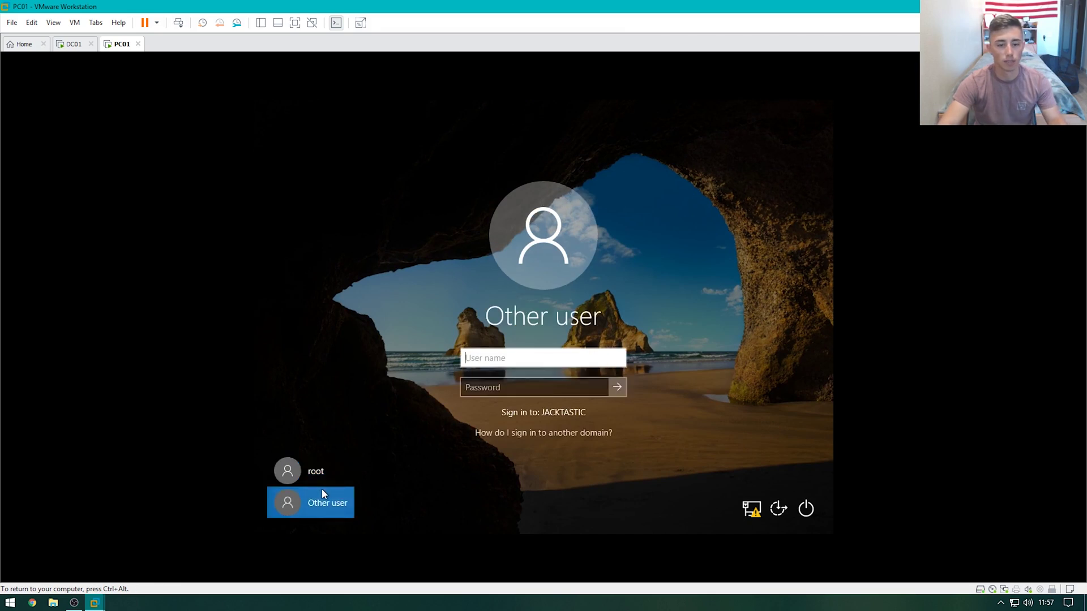
type("test.user")
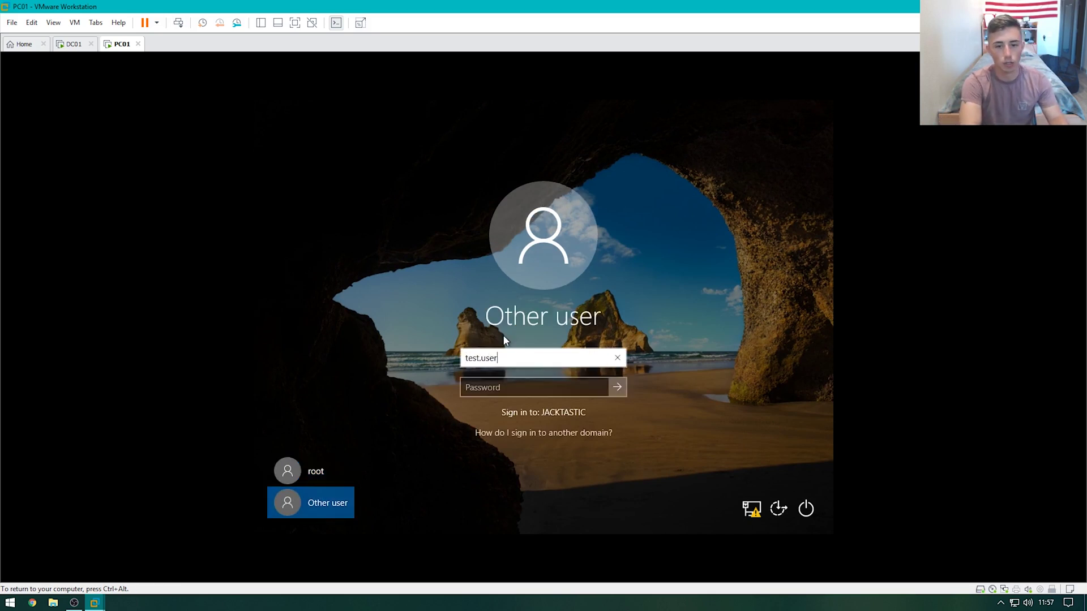
key("Tab")
type("Pa")
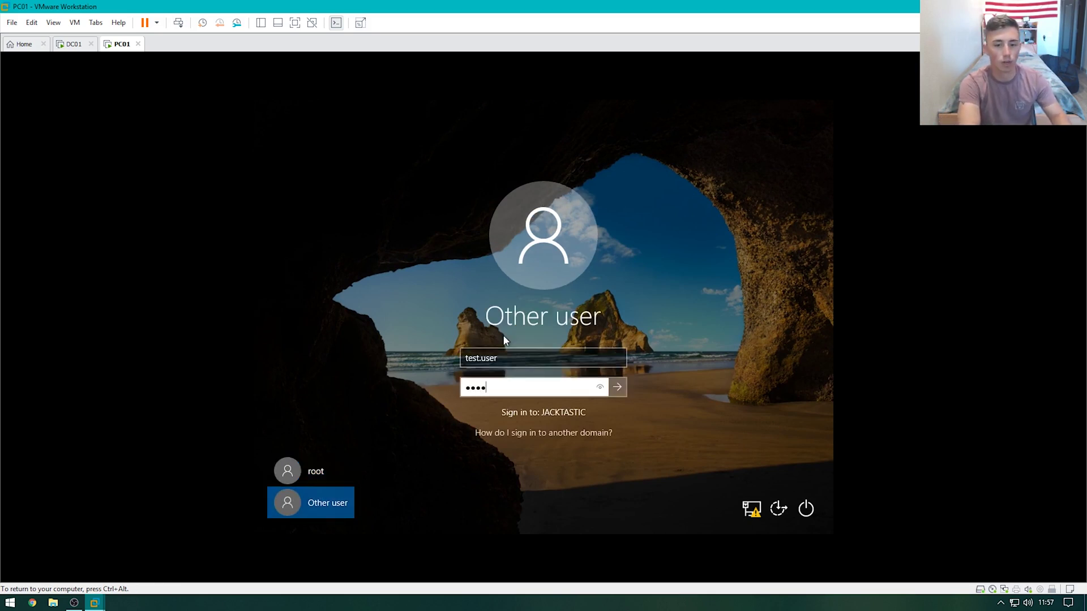
key("Return")
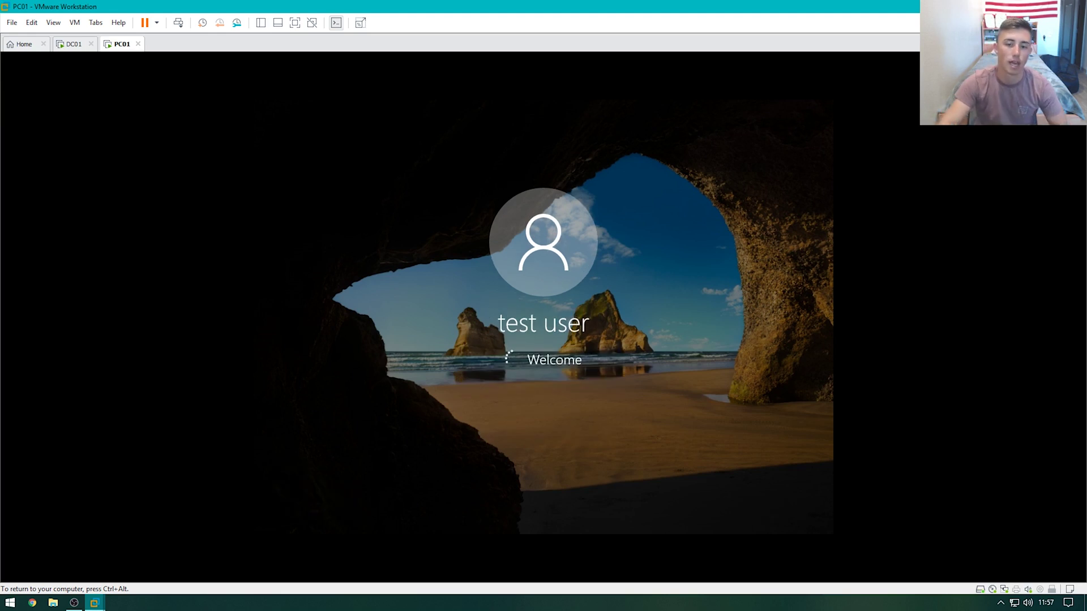